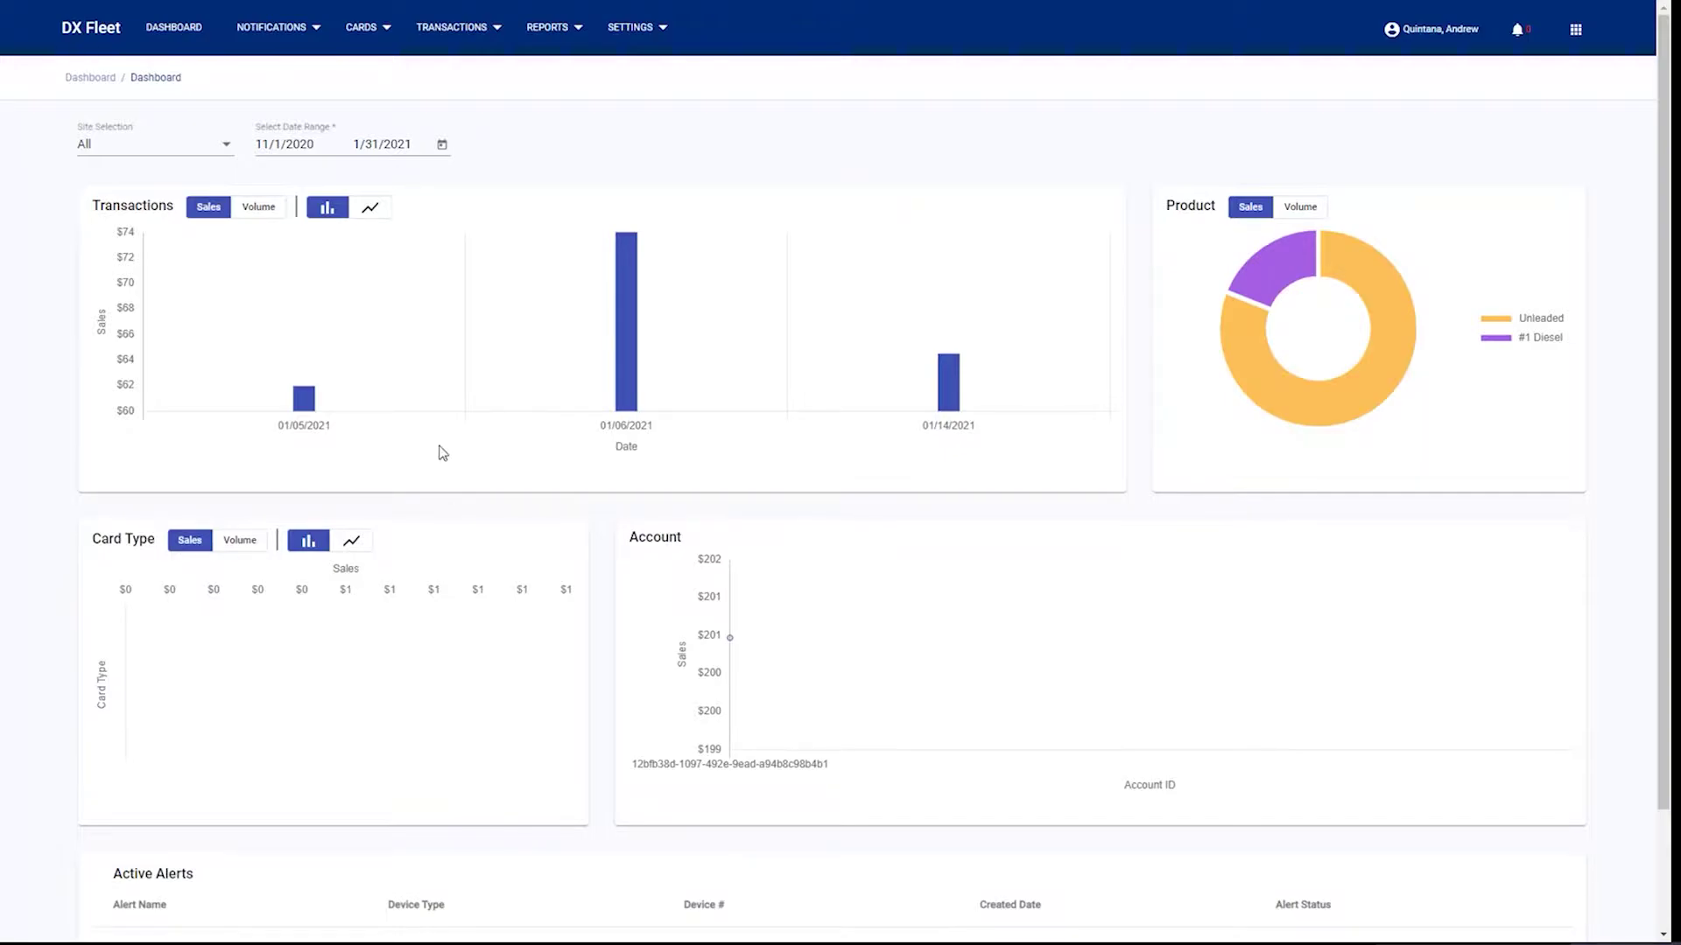
# - Filter the dashboard to the 001-John's Petro fuel site from the Site Selection list
pyautogui.click(230, 146)
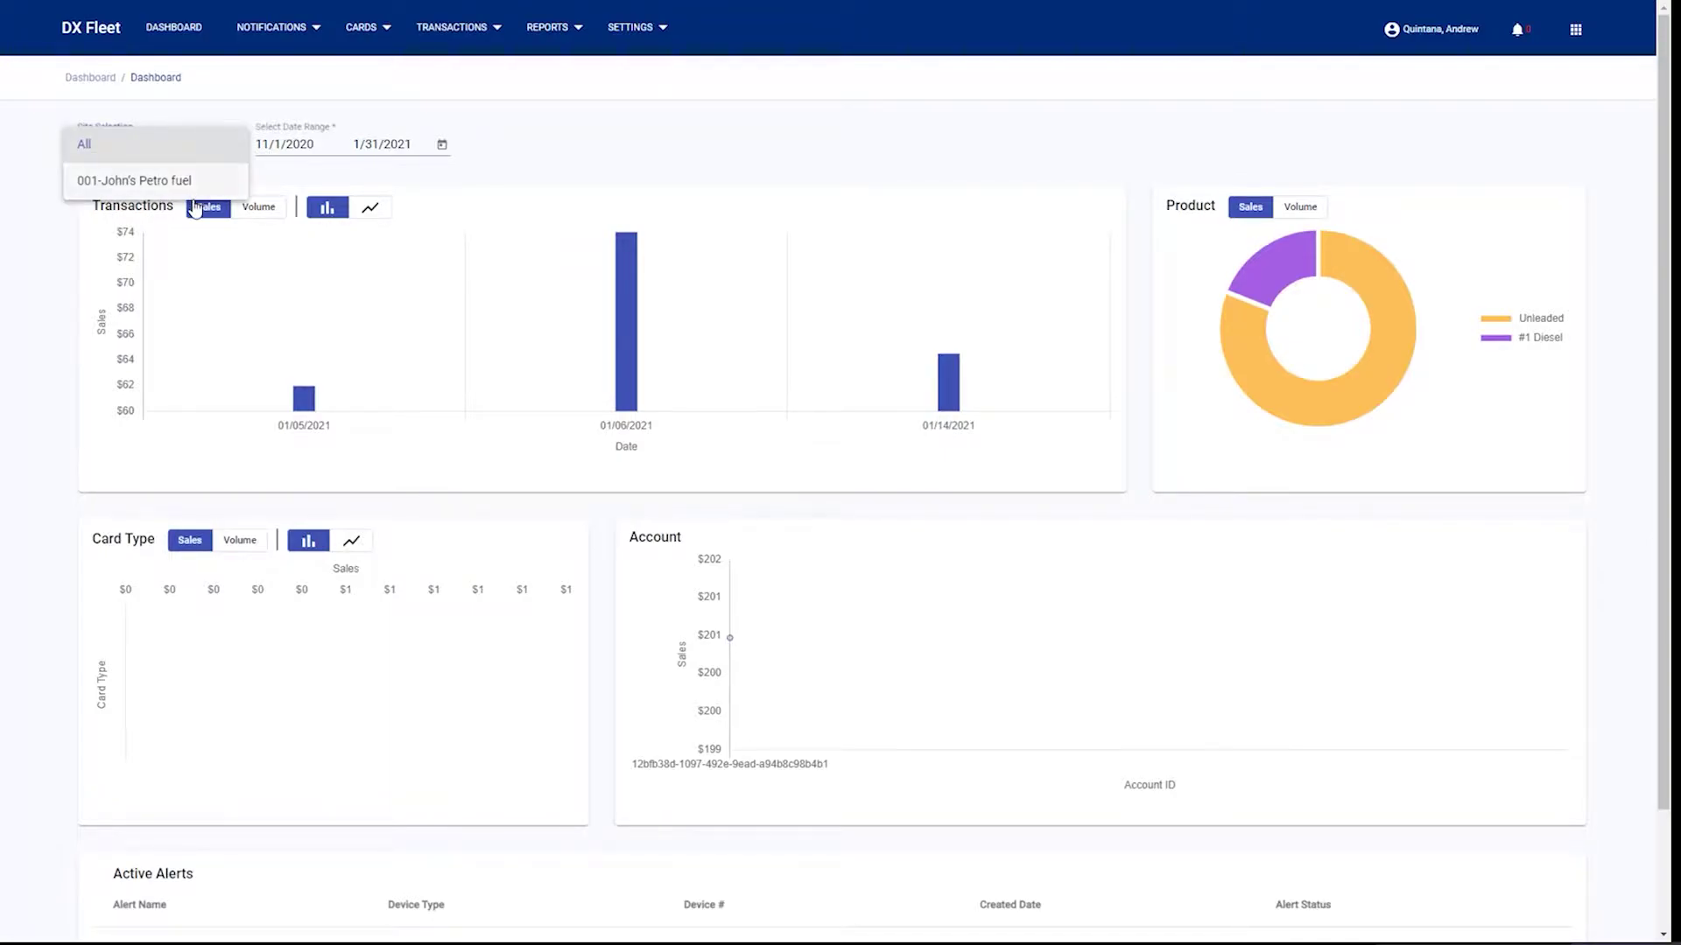
pyautogui.click(194, 181)
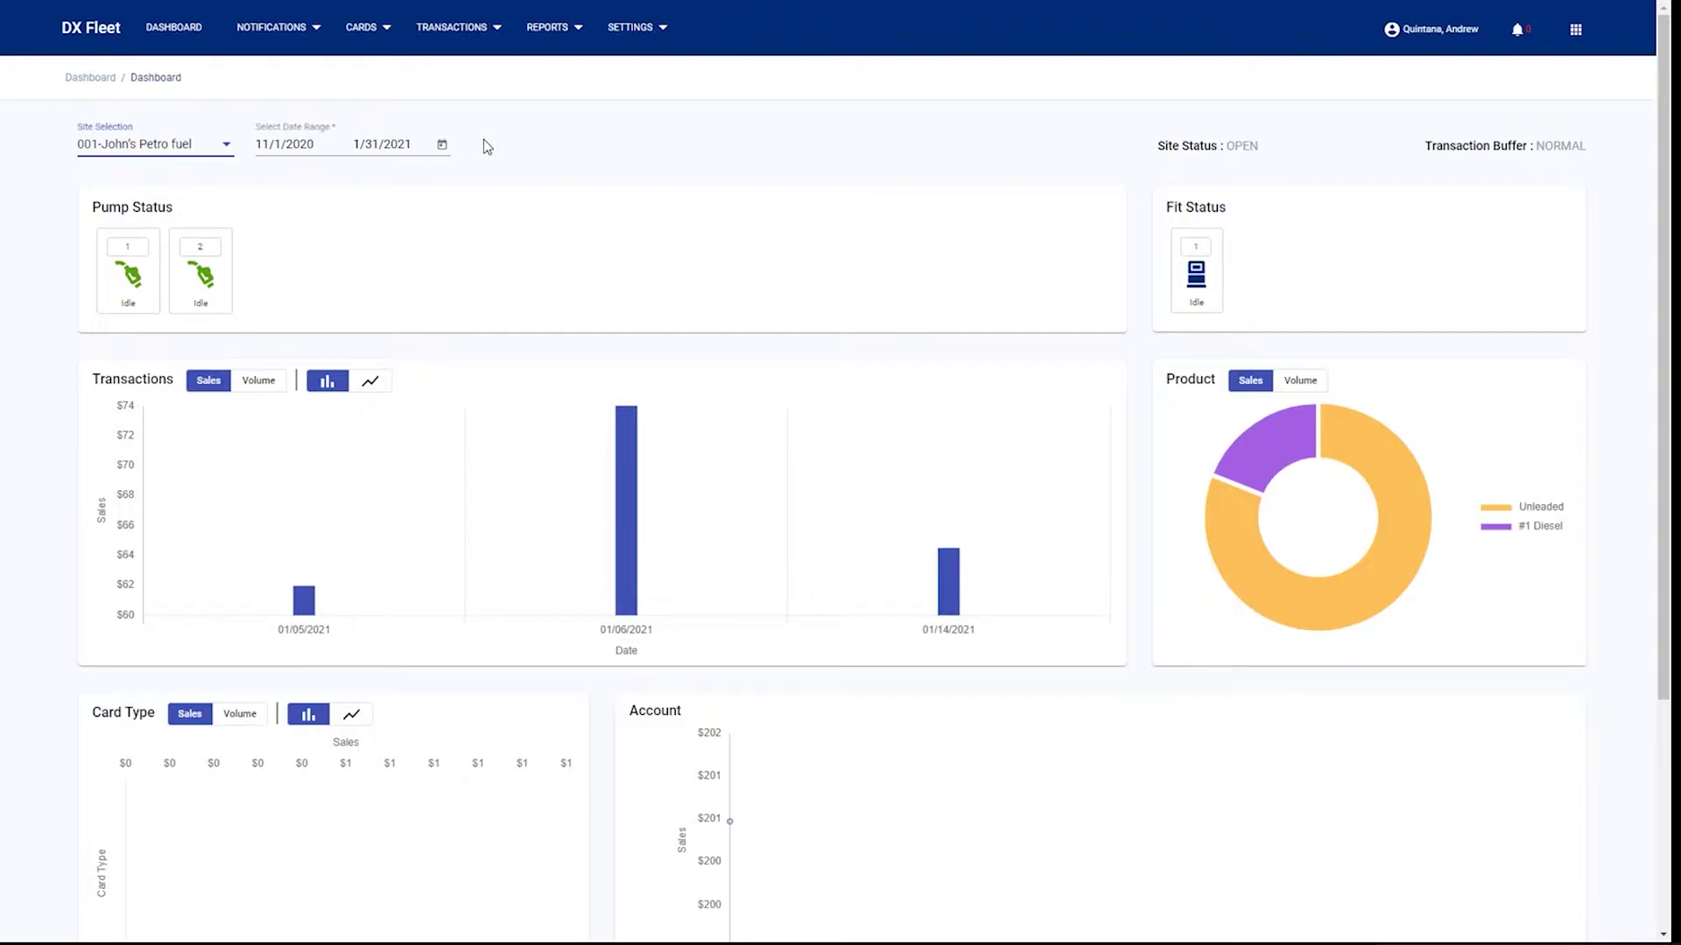
# - Start a new contact with a name and text messages accepted, then view Contact Groups
pyautogui.click(254, 29)
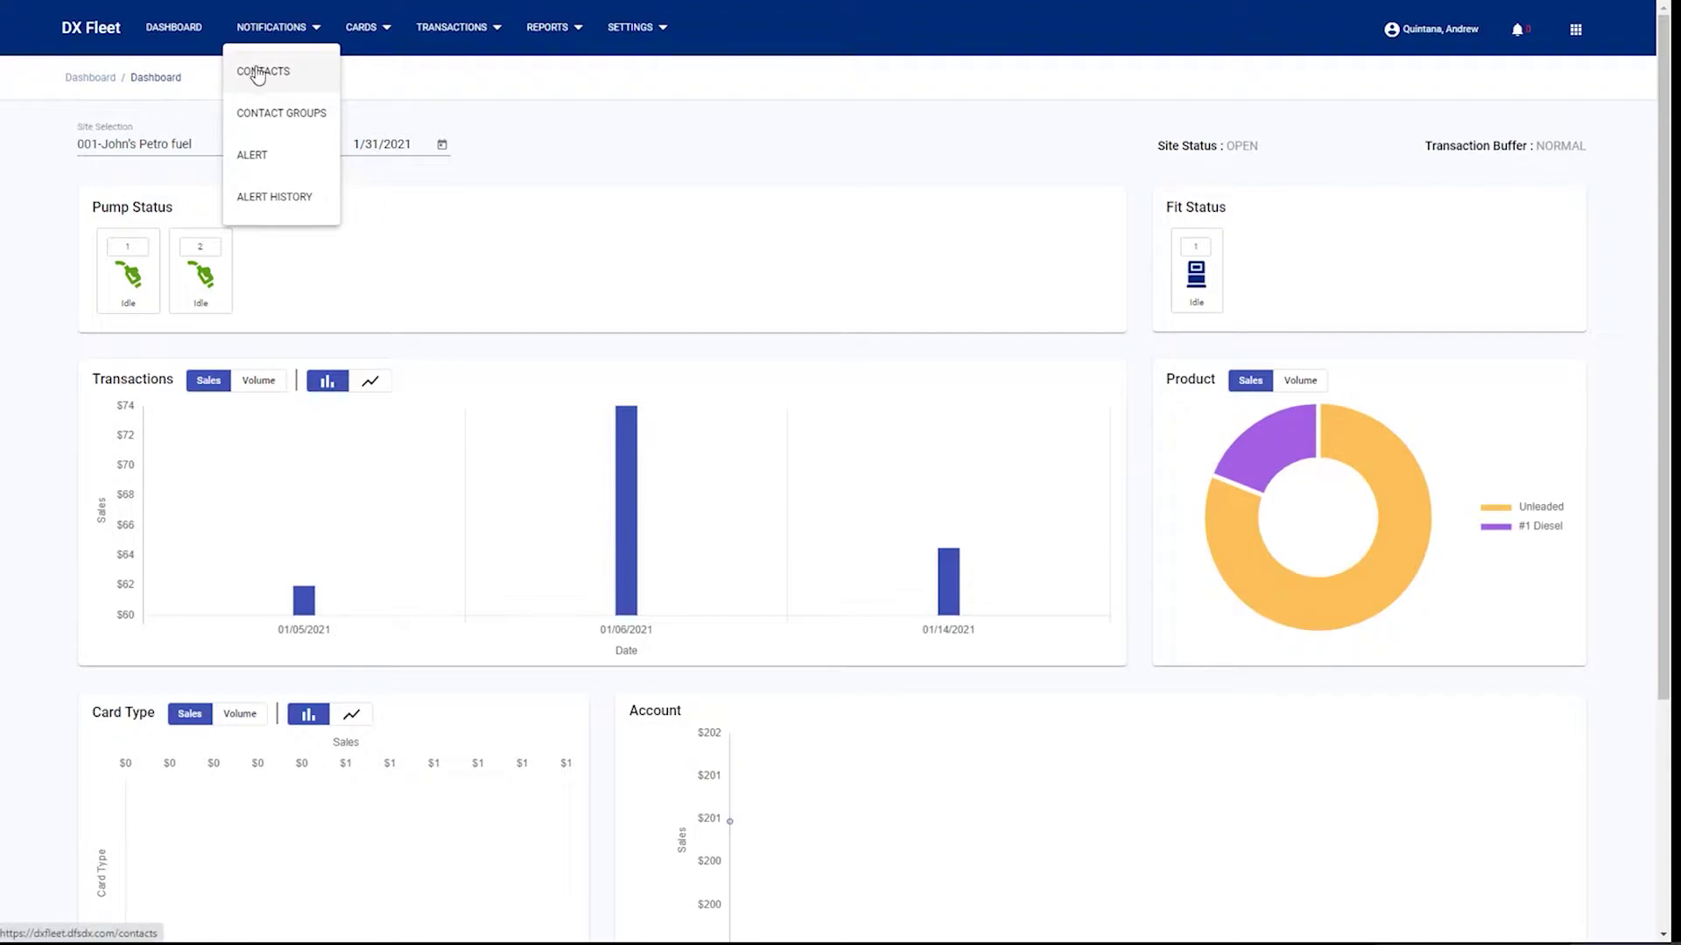
pyautogui.click(258, 77)
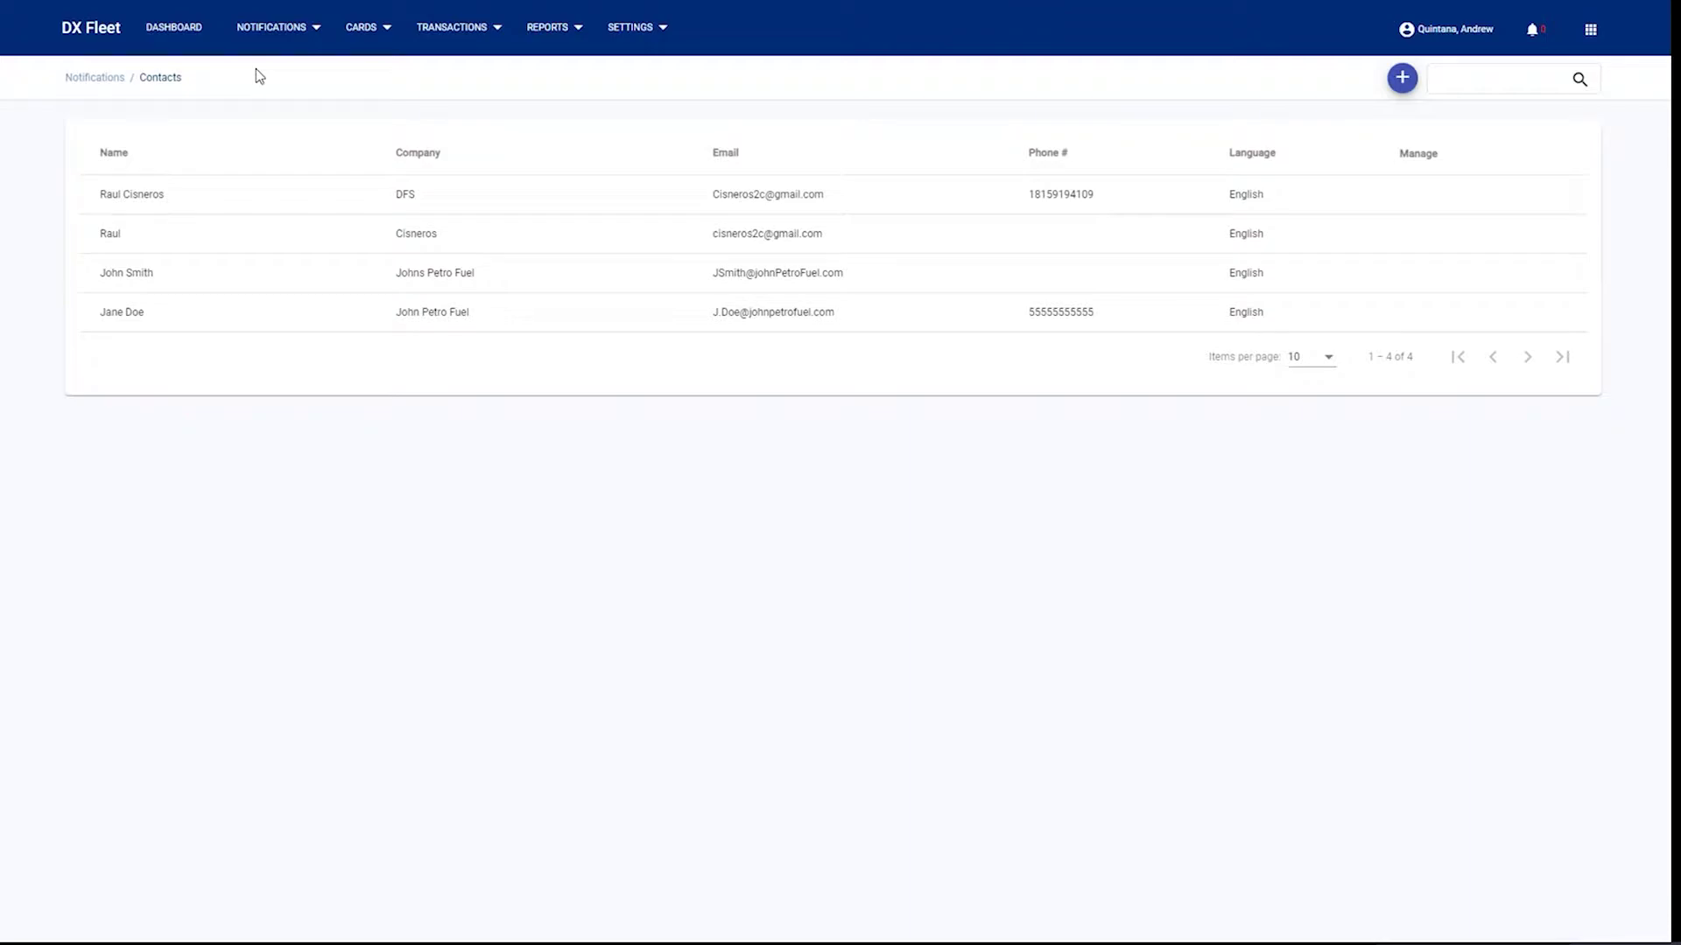
pyautogui.click(1393, 82)
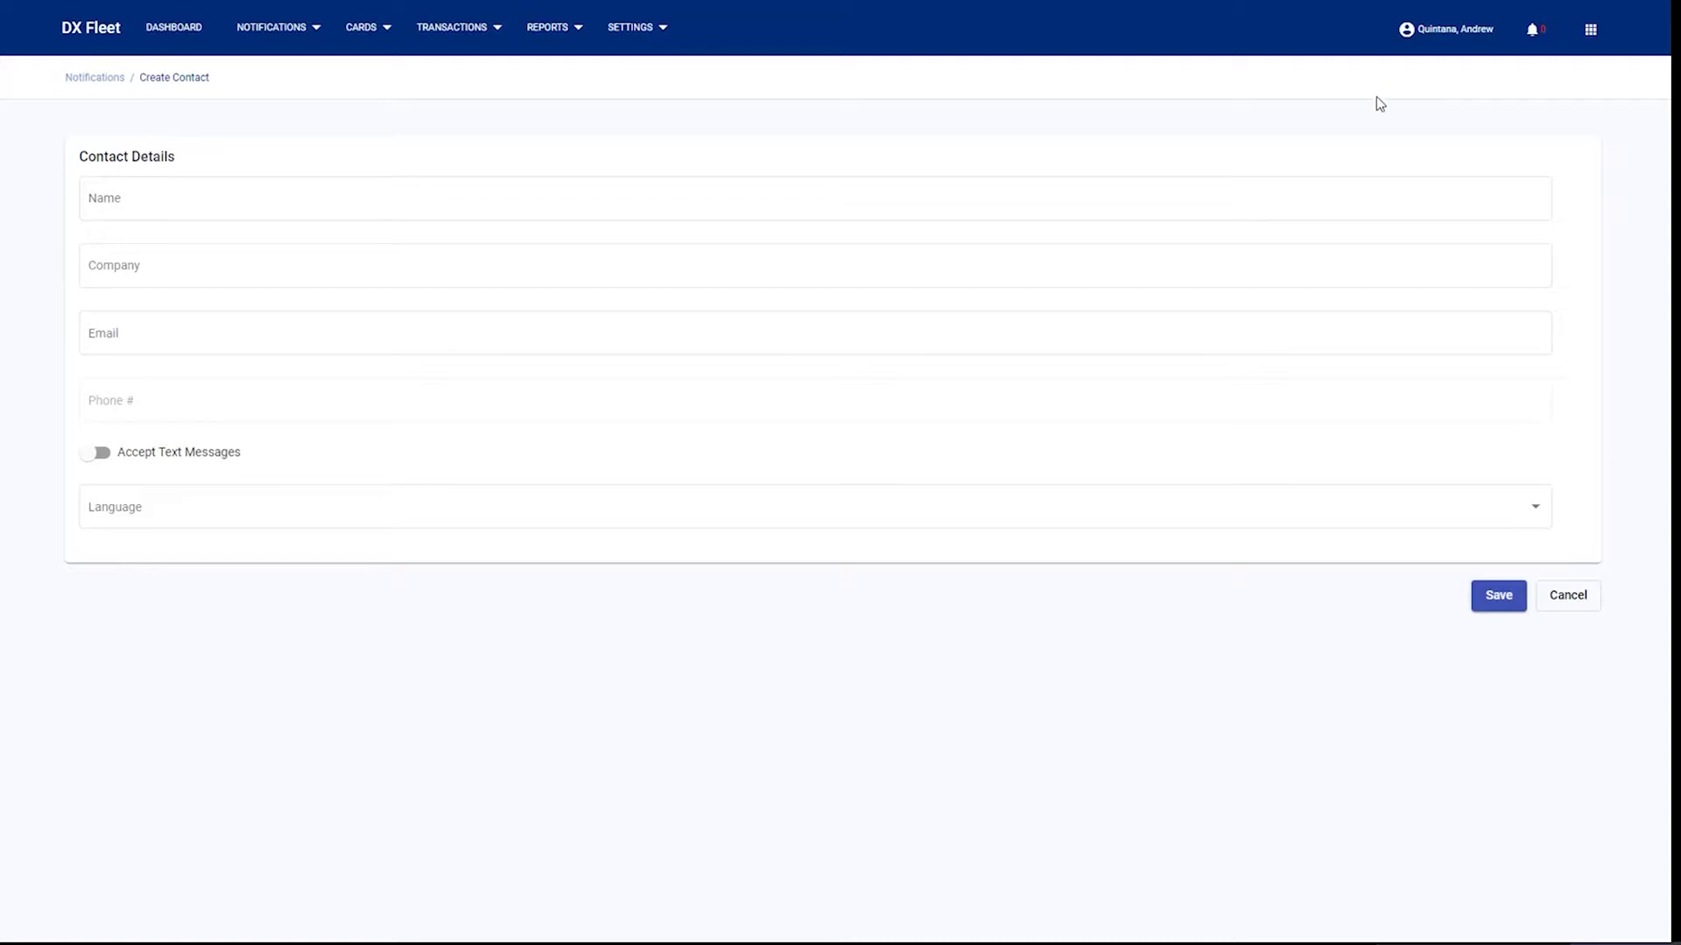
pyautogui.click(155, 186)
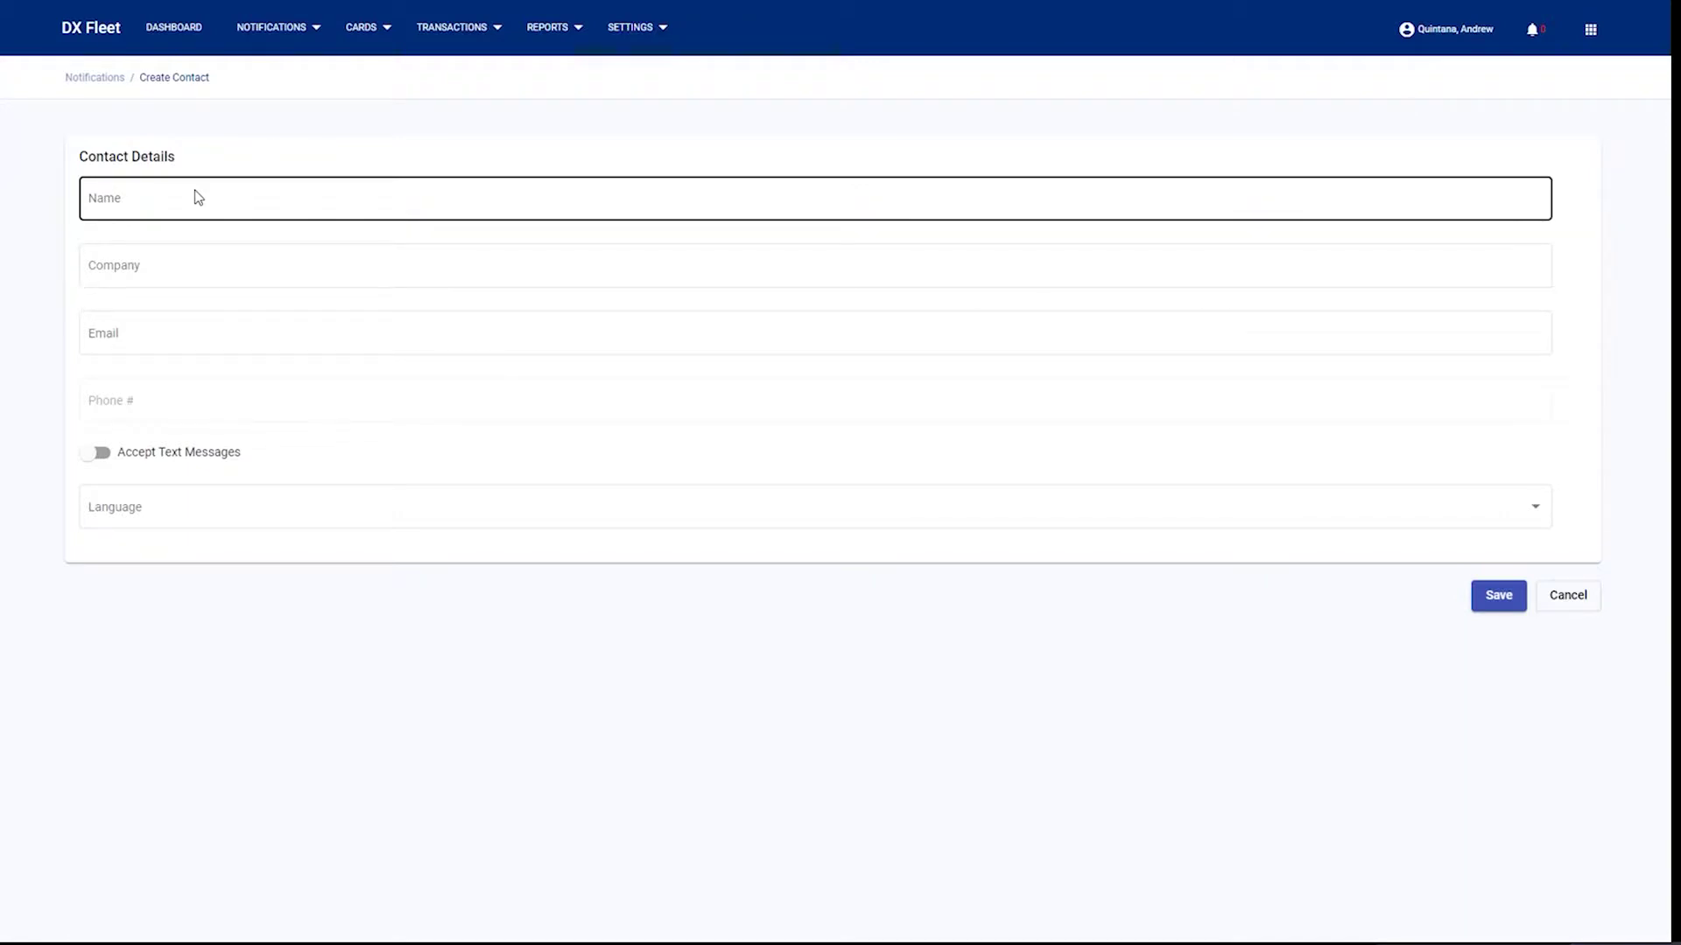
pyautogui.click(100, 452)
pyautogui.click(165, 396)
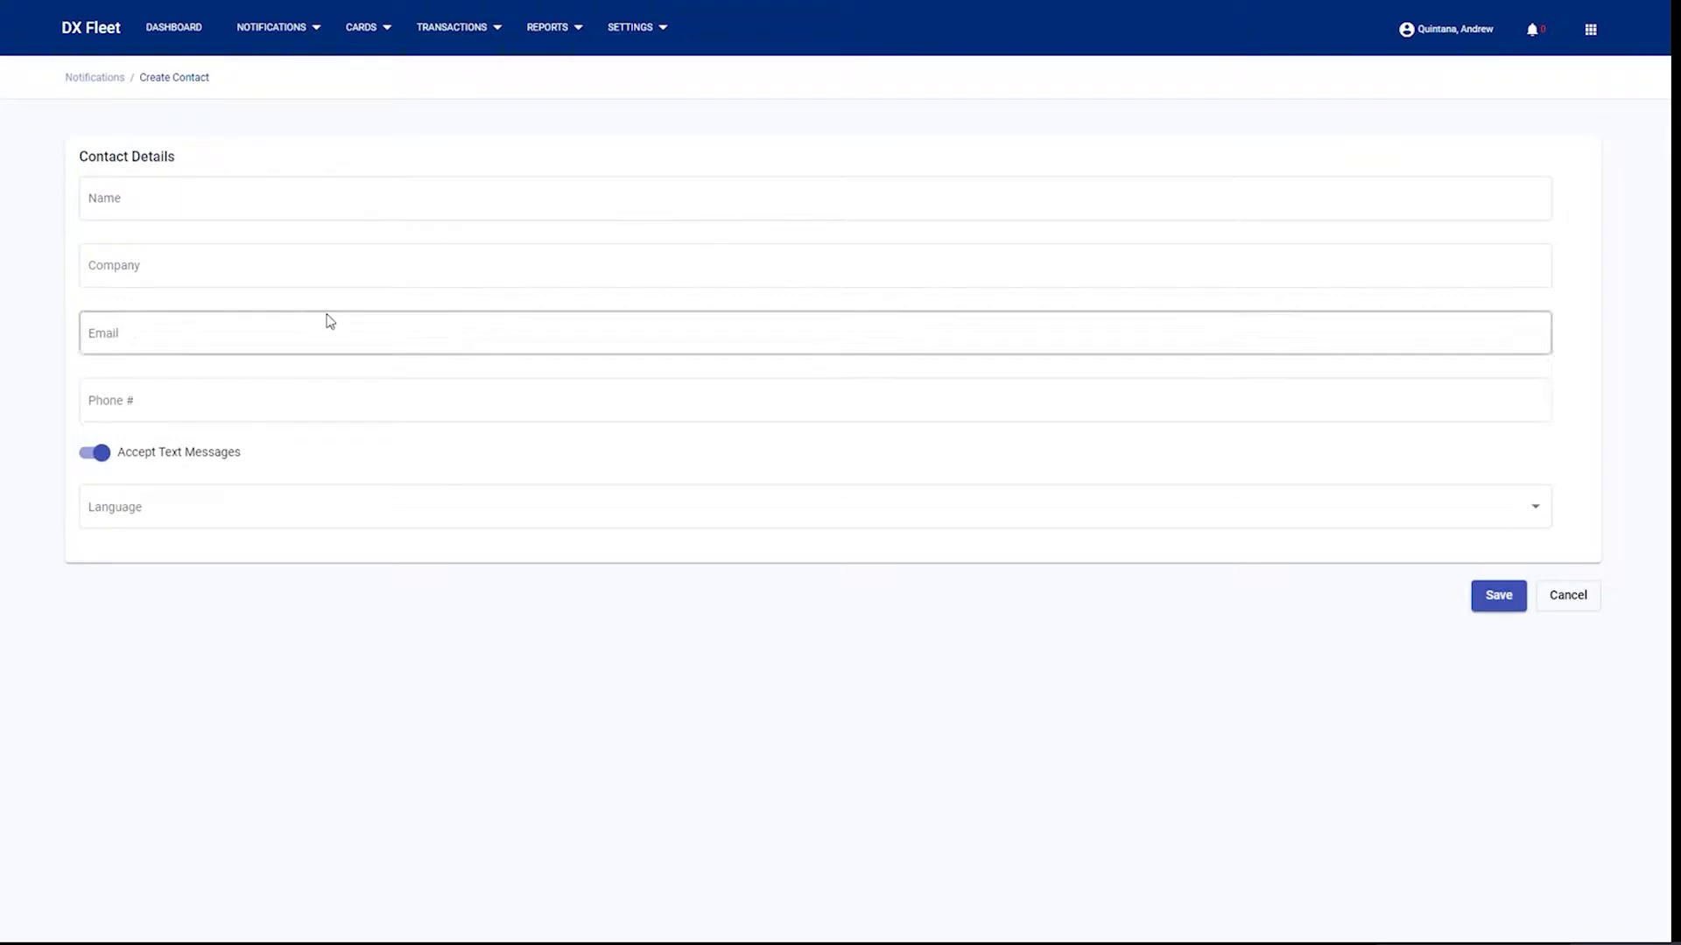
pyautogui.click(280, 35)
pyautogui.click(280, 116)
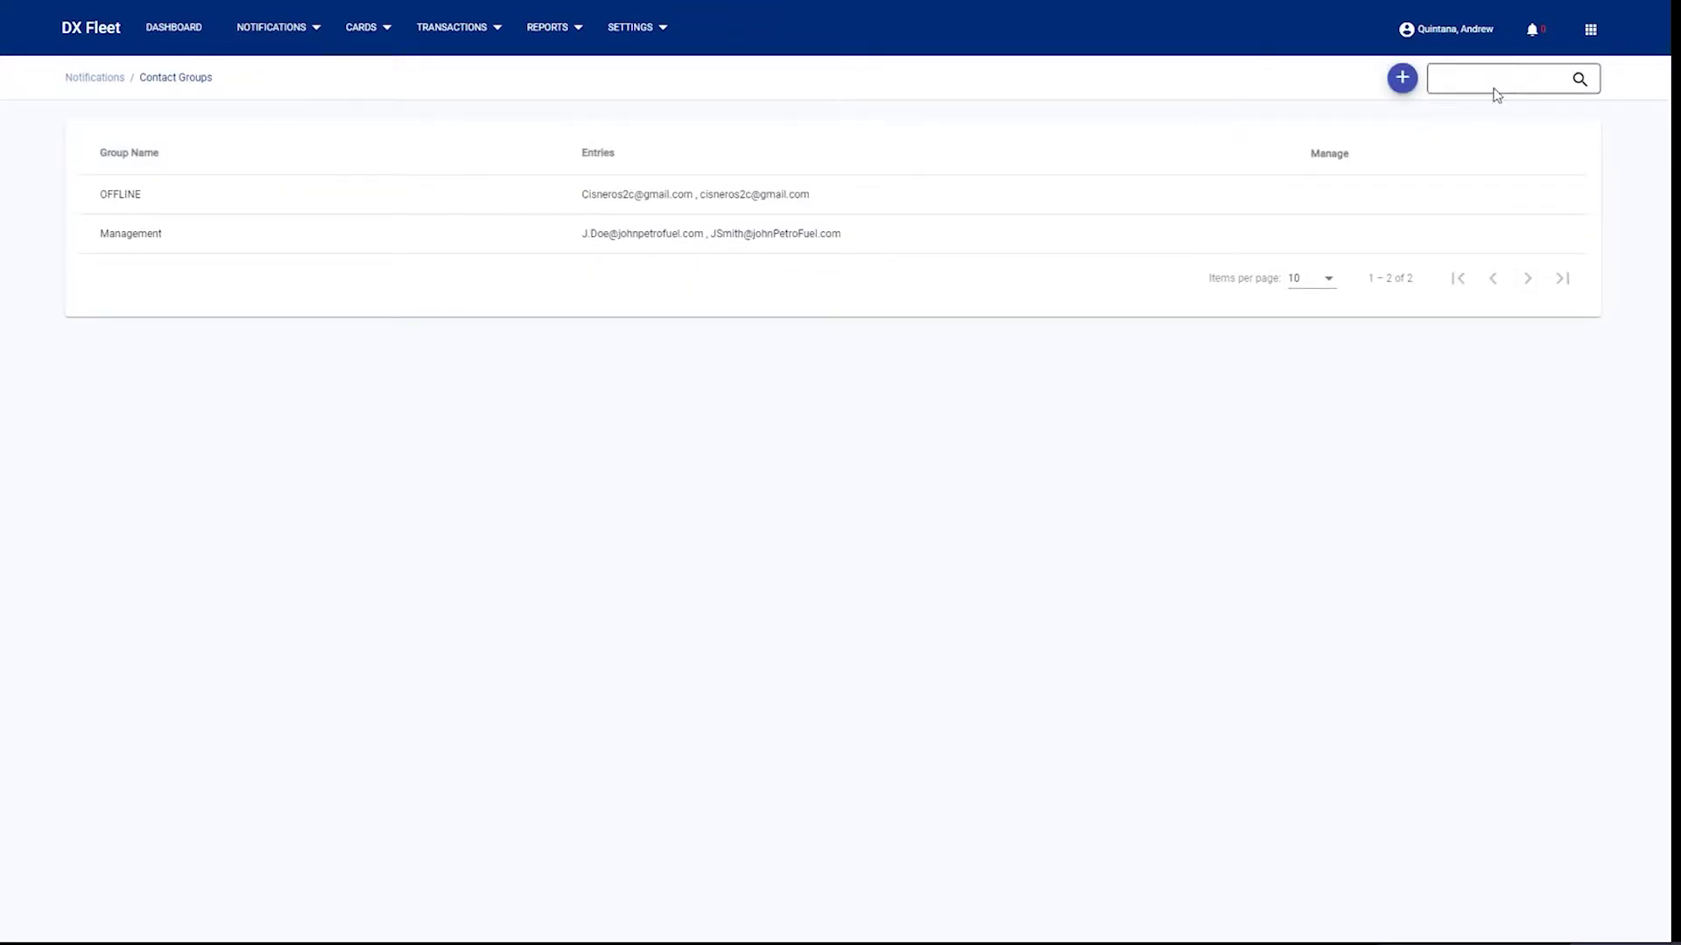
# - Add two available contacts to a new contact group and try saving it without a name
pyautogui.click(1401, 78)
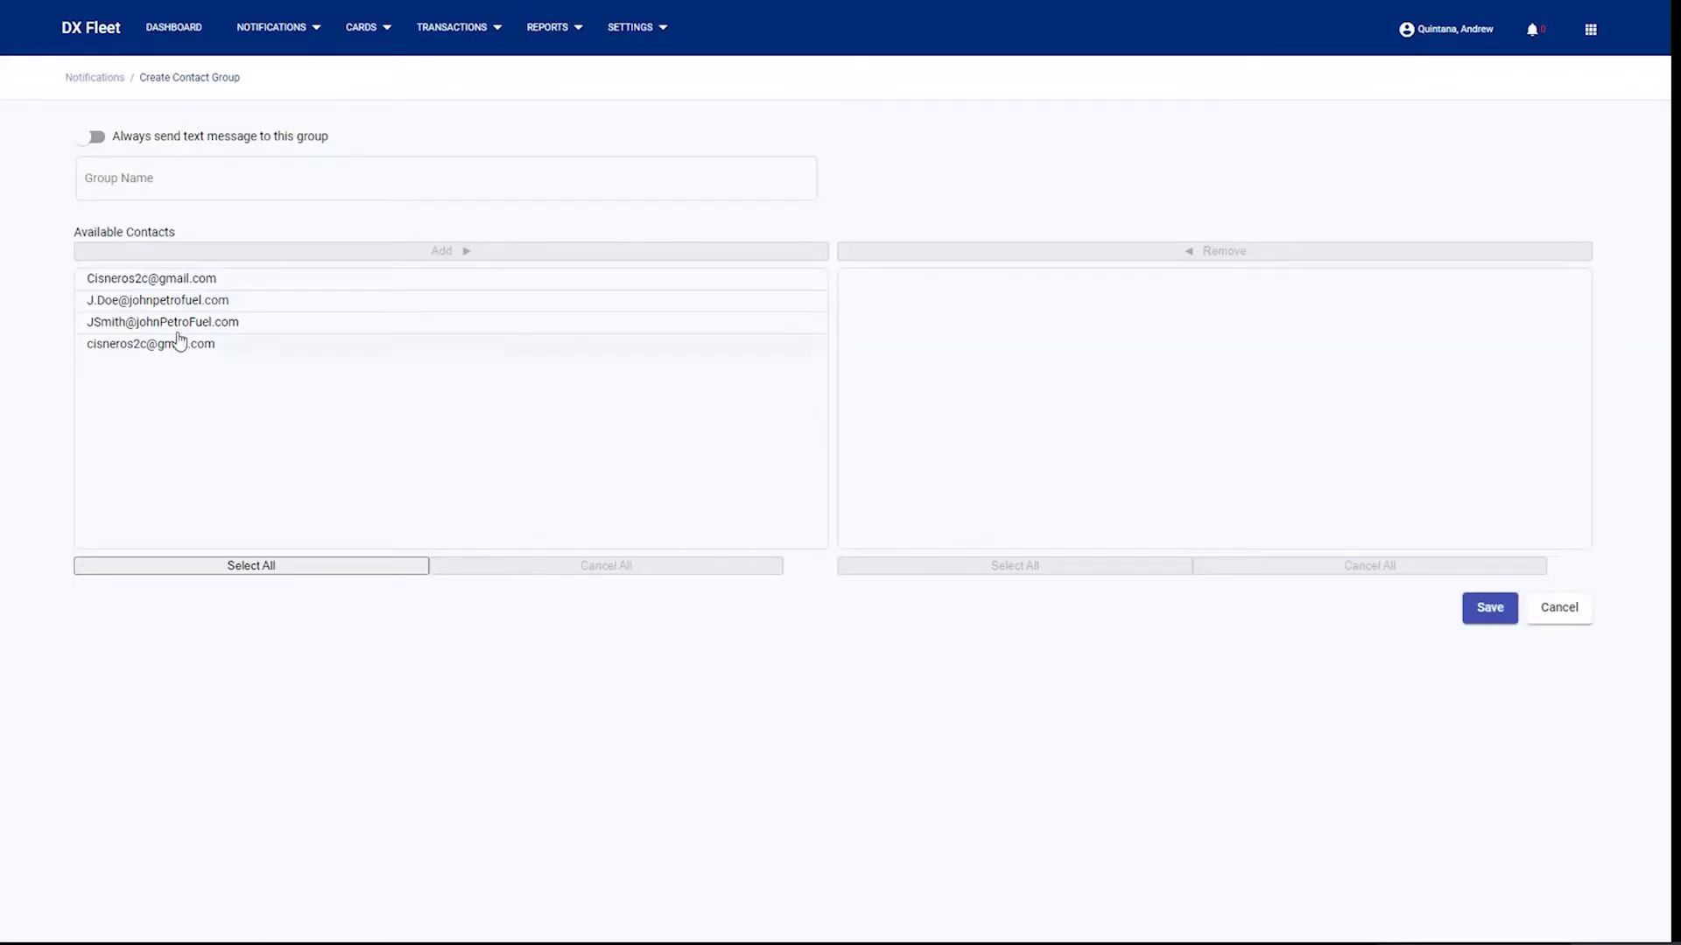
pyautogui.click(188, 284)
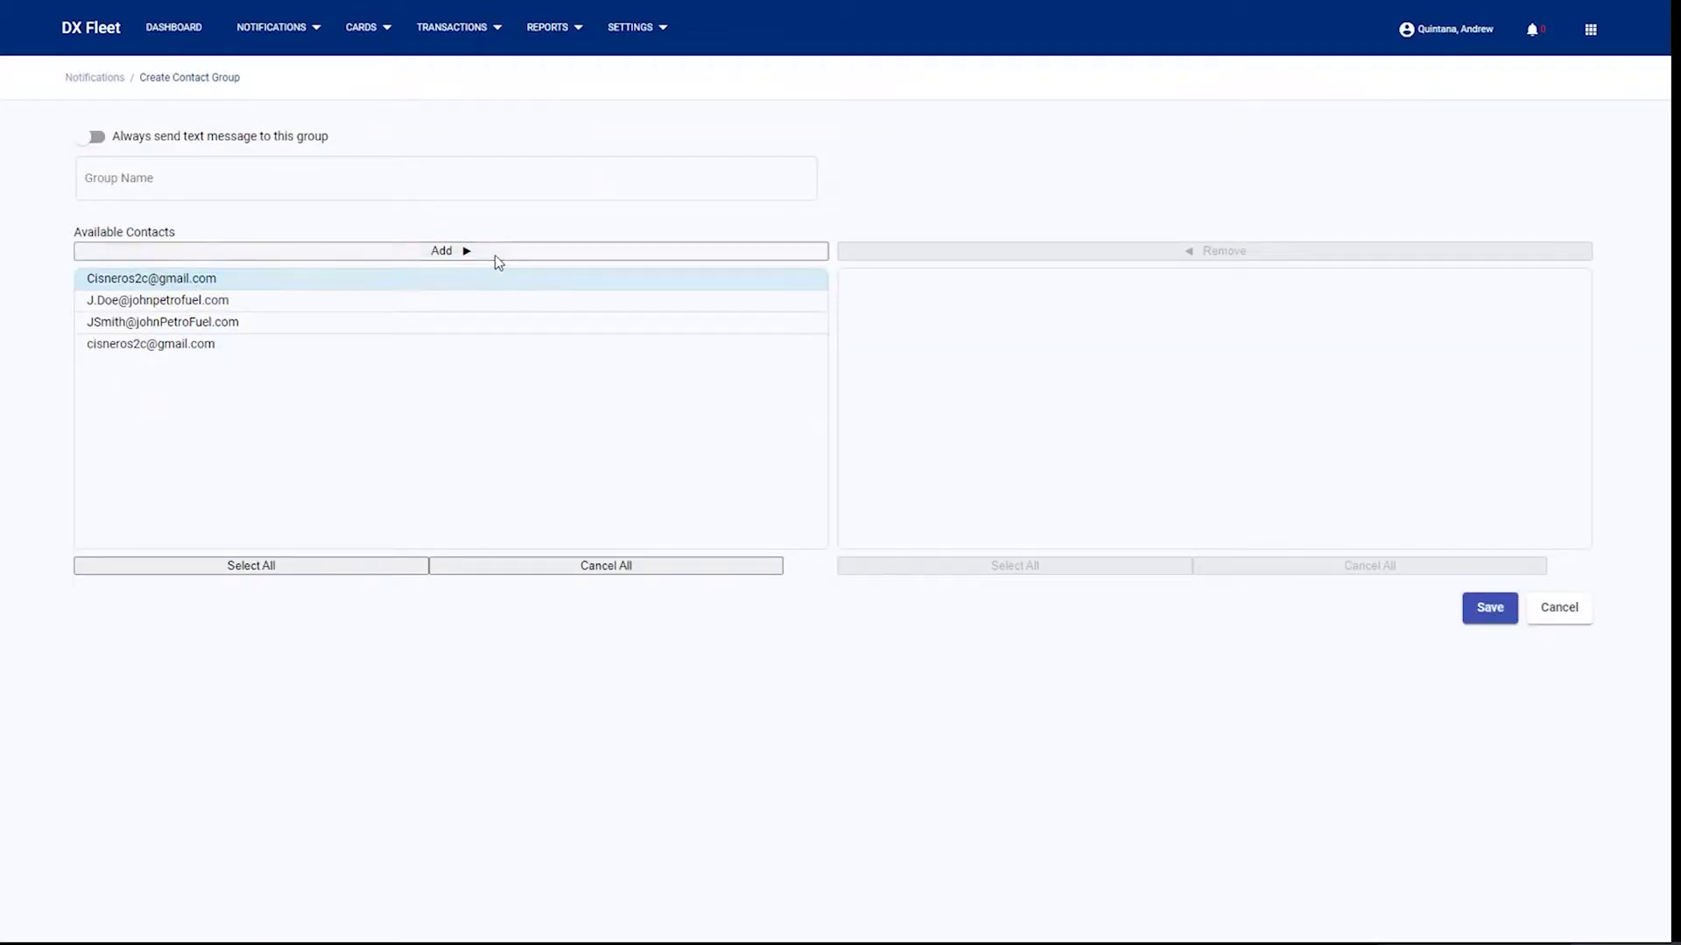
pyautogui.click(495, 255)
pyautogui.click(228, 304)
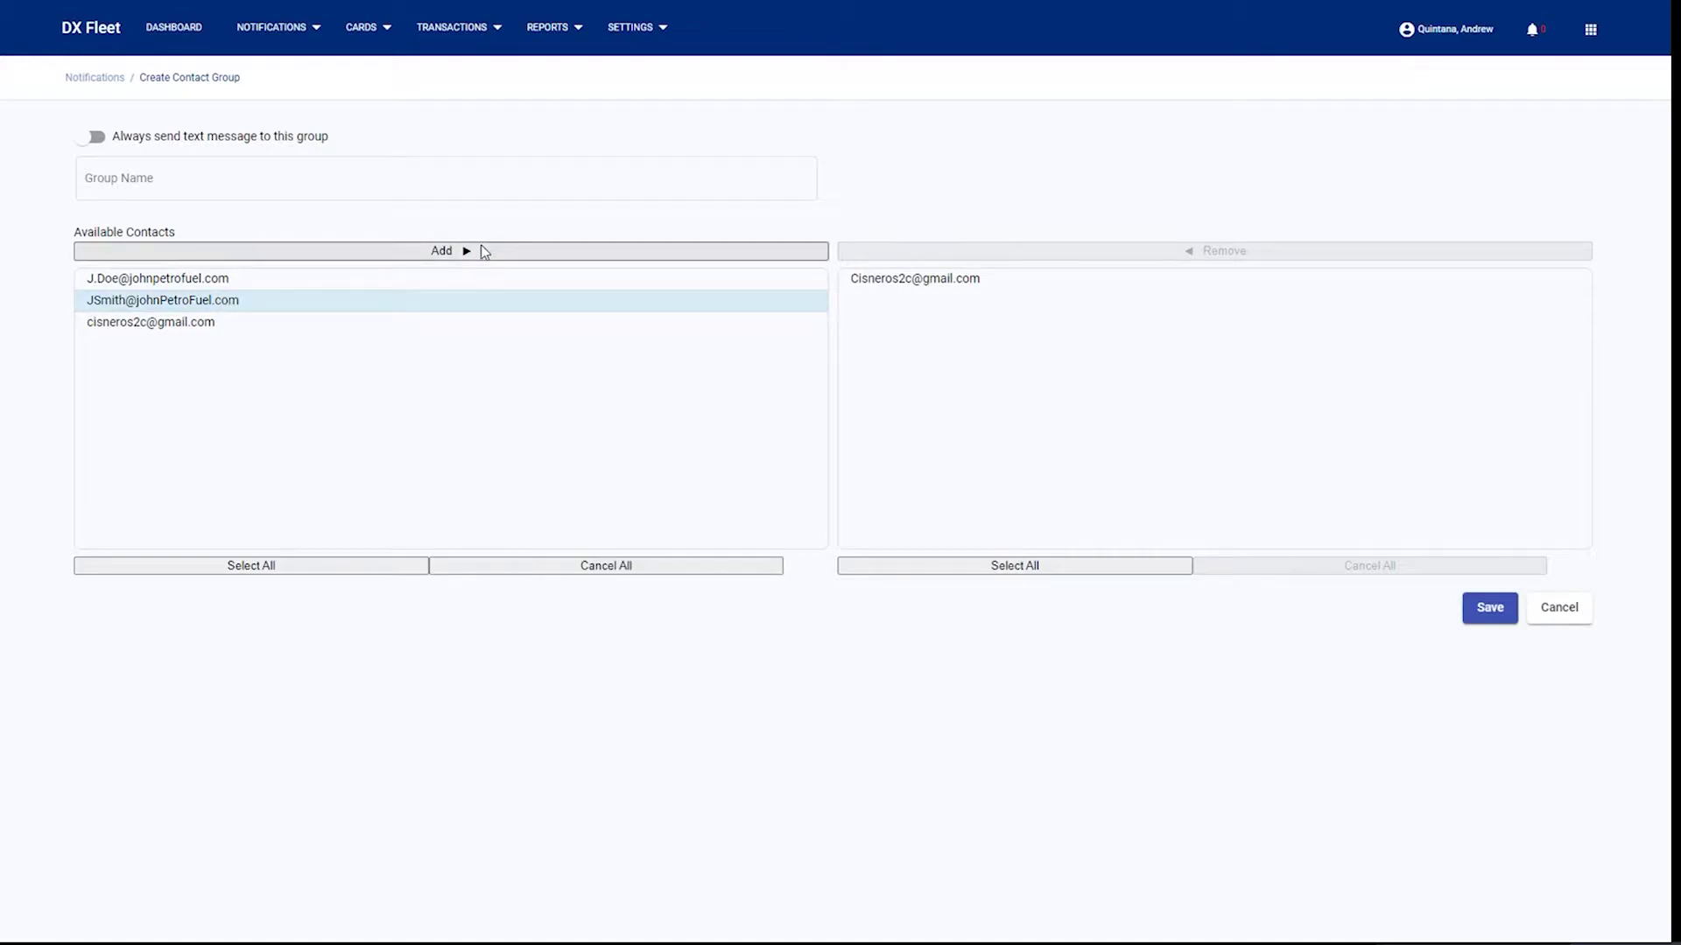
pyautogui.click(481, 252)
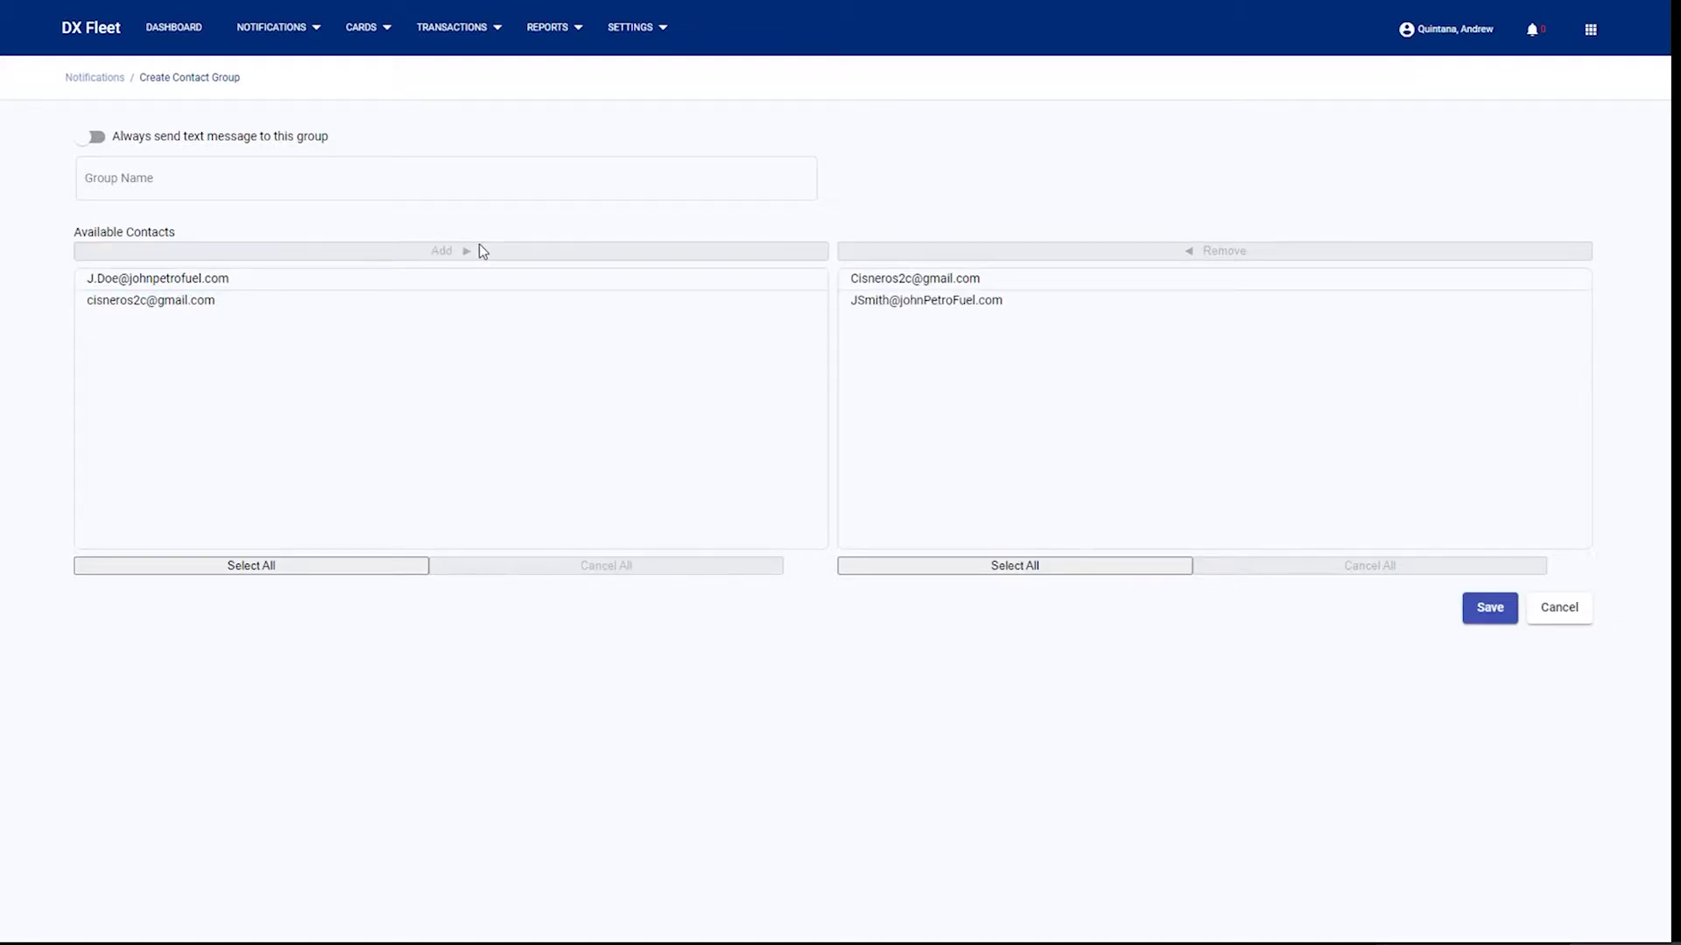
pyautogui.click(287, 197)
pyautogui.click(224, 177)
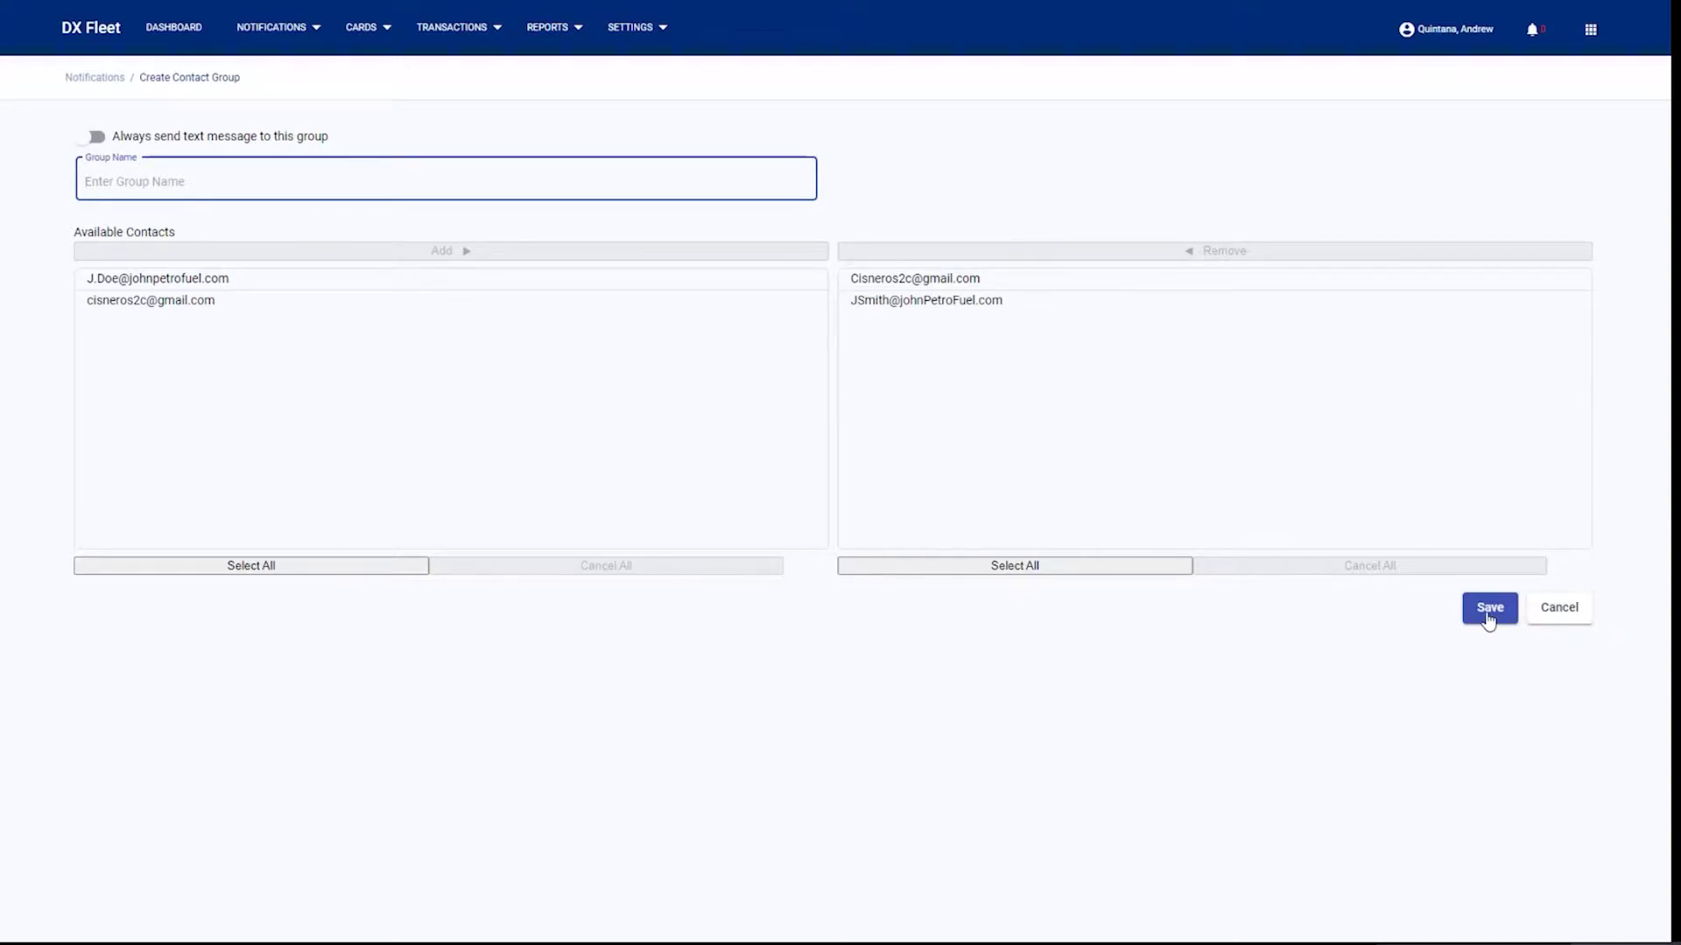
pyautogui.click(262, 59)
pyautogui.click(271, 34)
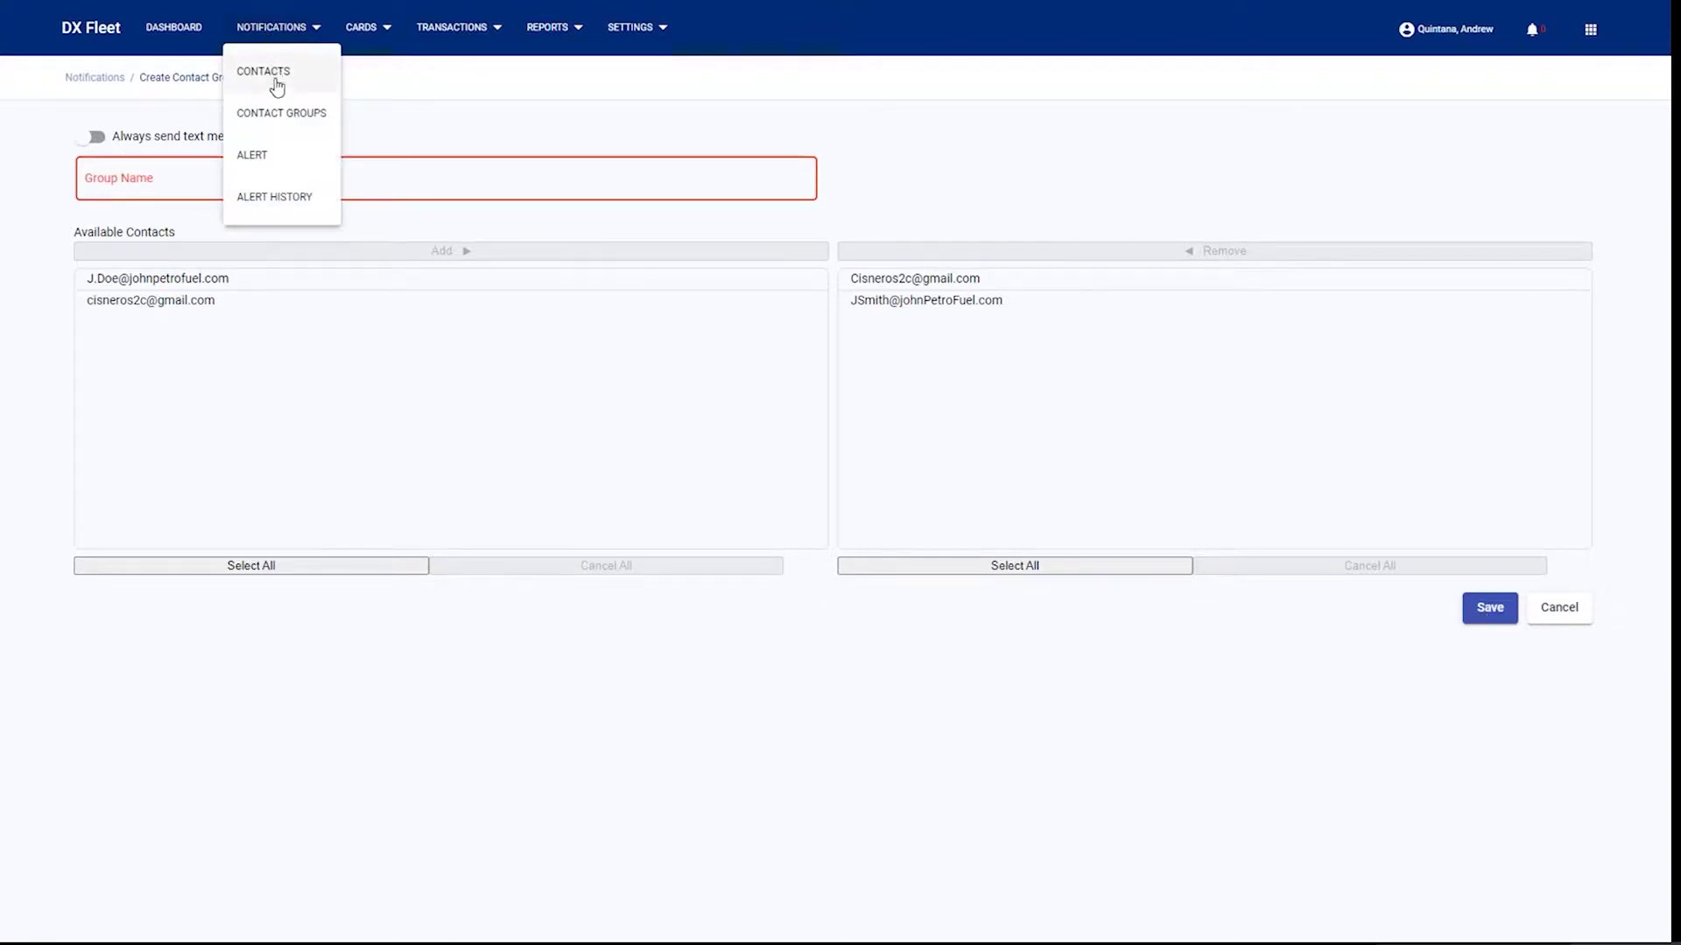
# - Set FIT Down's contact group to Management on the Alerts page, toggling the alert off and on
pyautogui.click(276, 155)
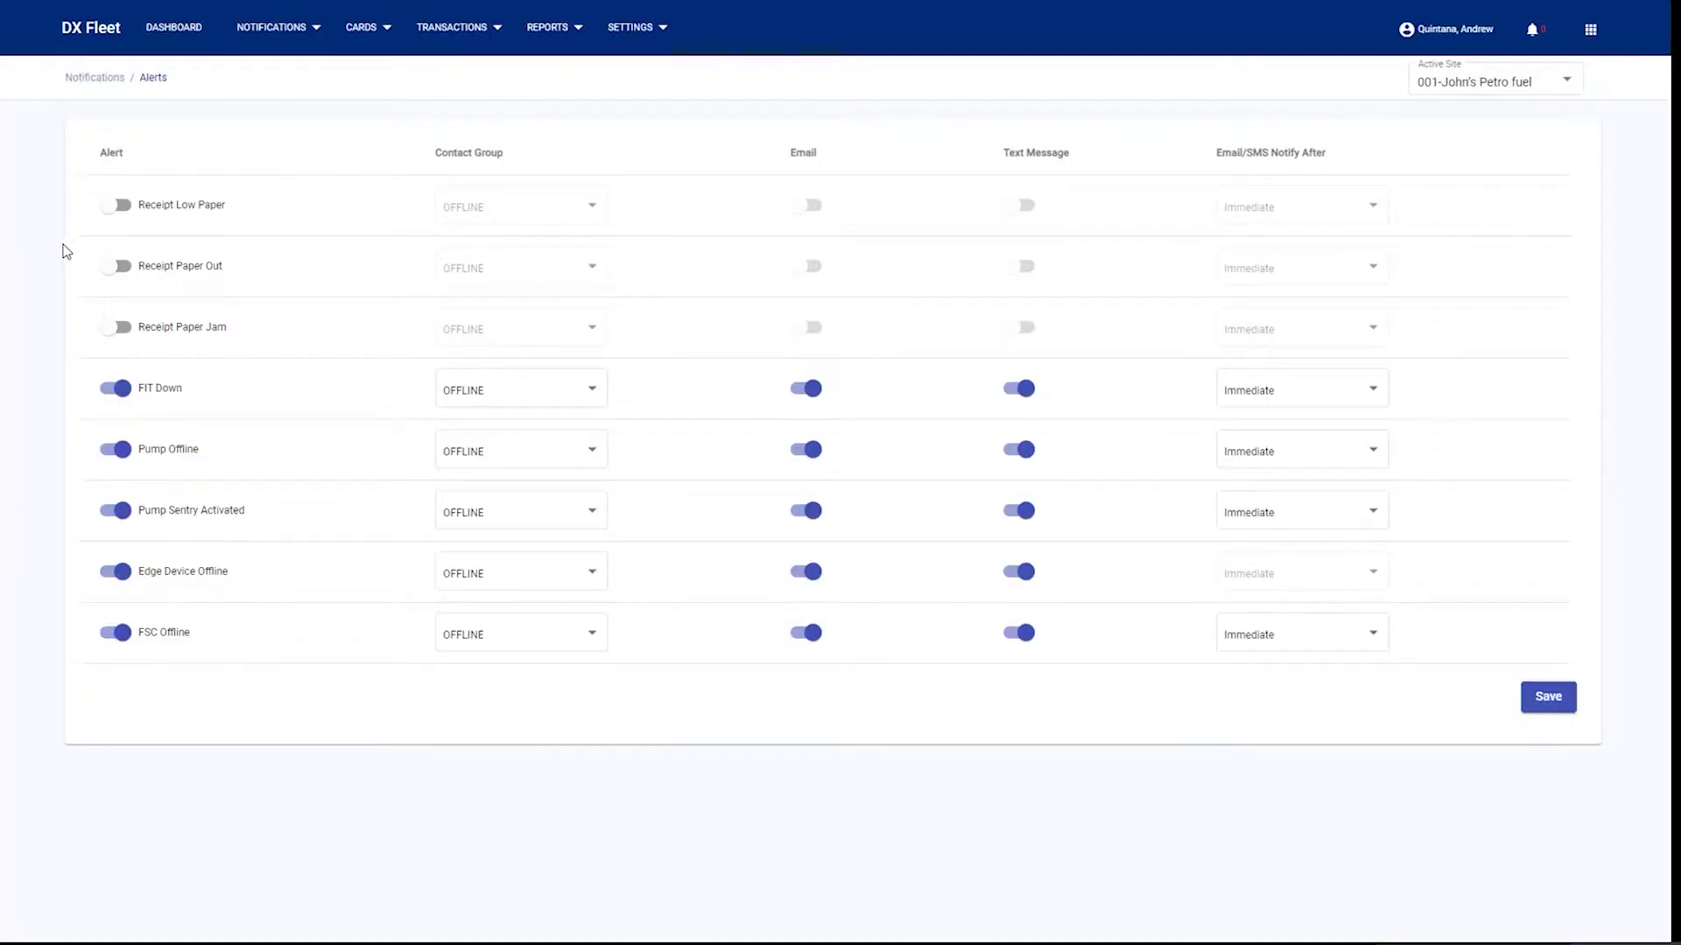
pyautogui.click(584, 396)
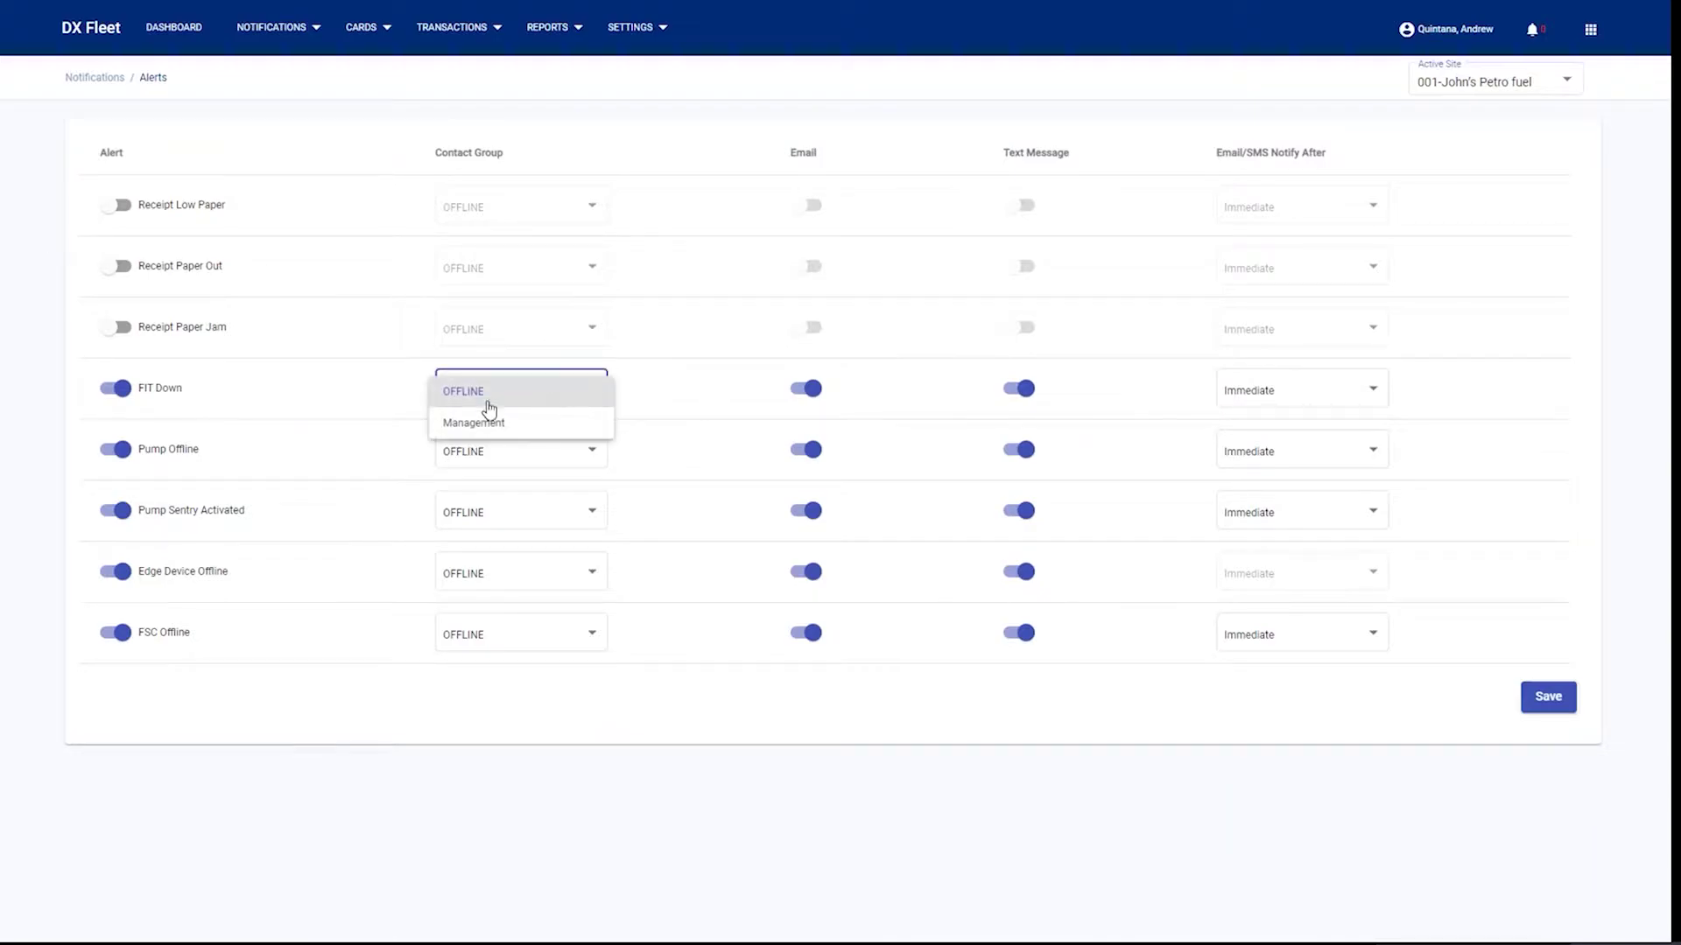
pyautogui.click(471, 422)
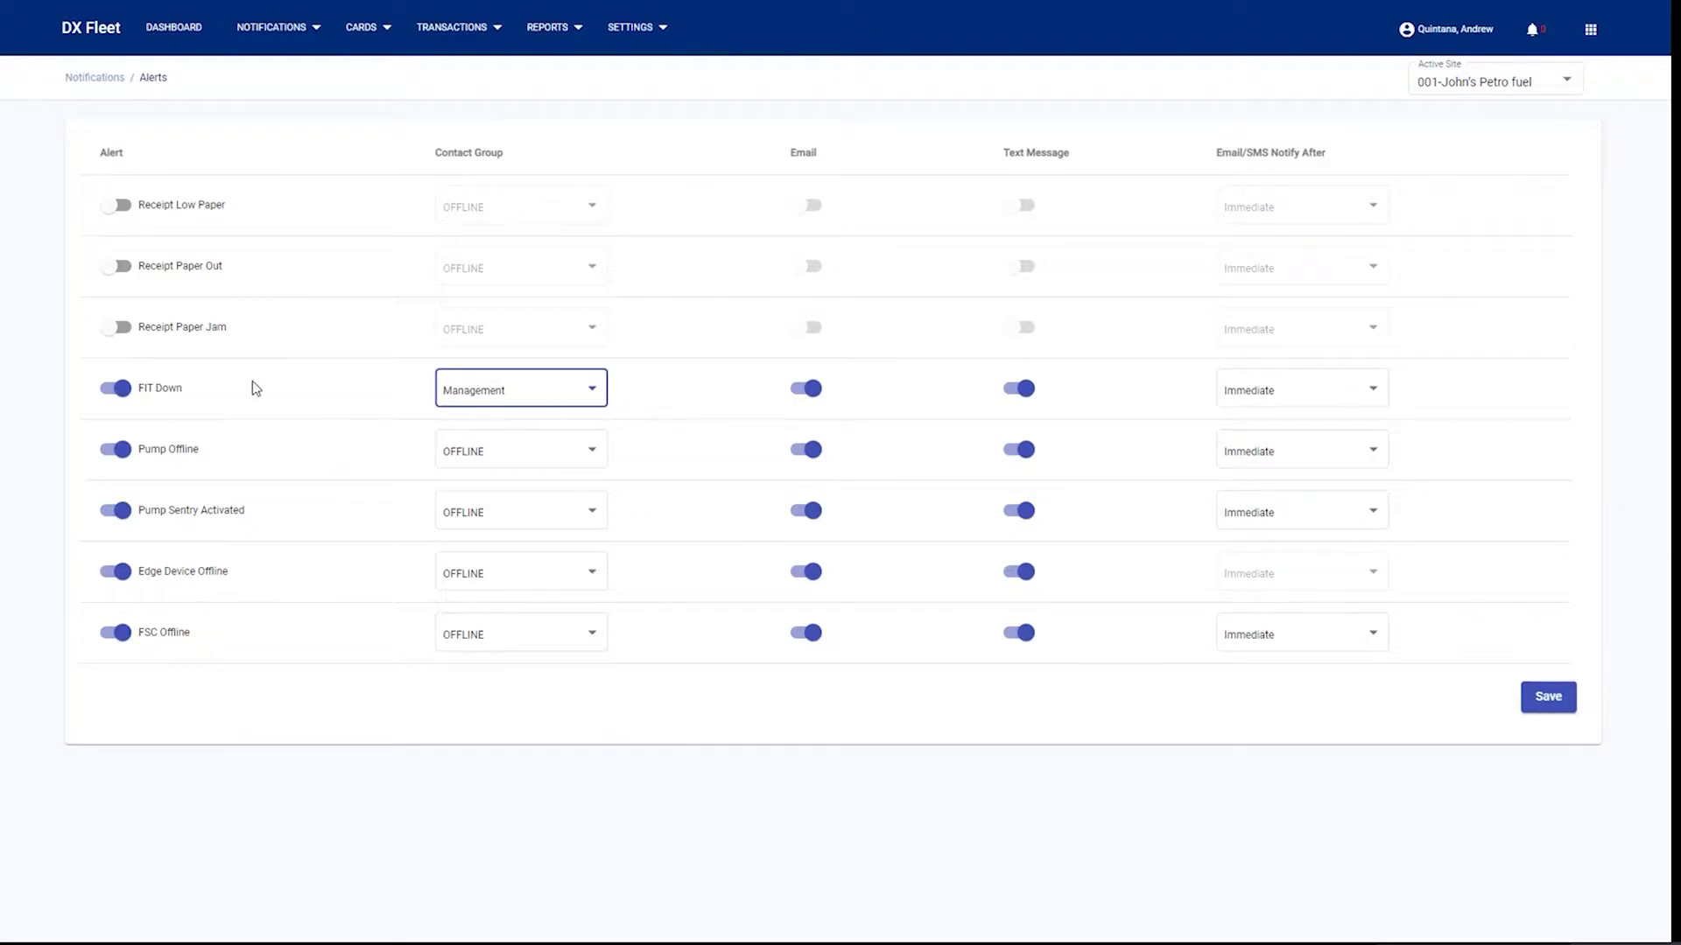
pyautogui.click(109, 399)
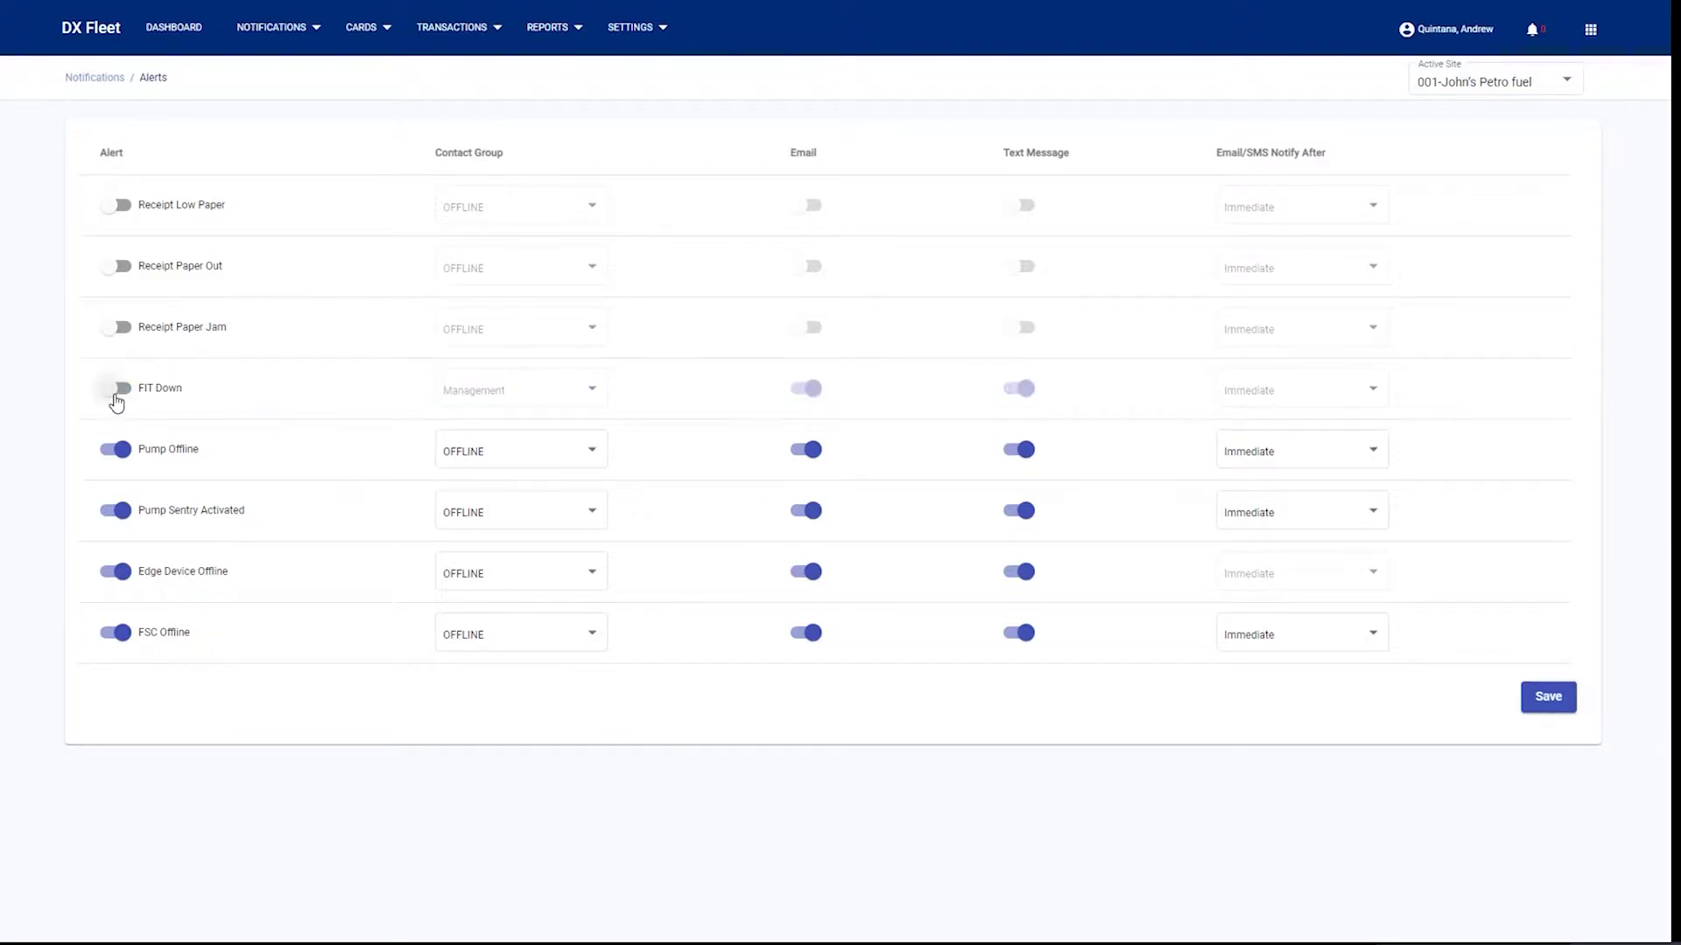
pyautogui.click(115, 401)
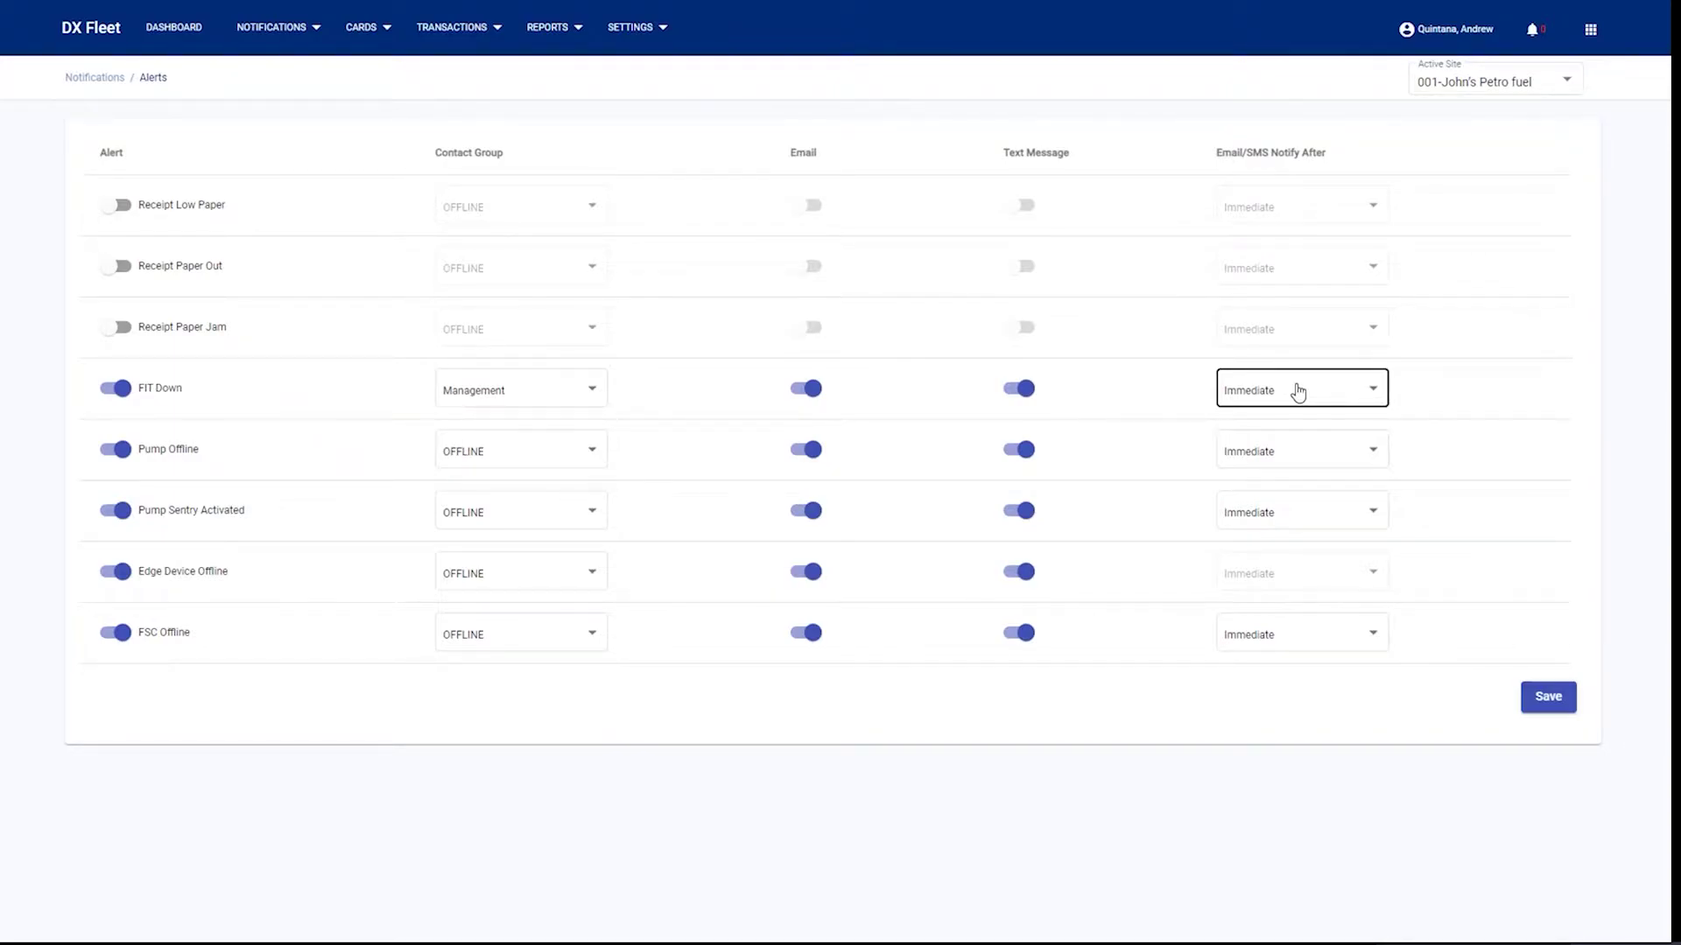
pyautogui.click(1298, 391)
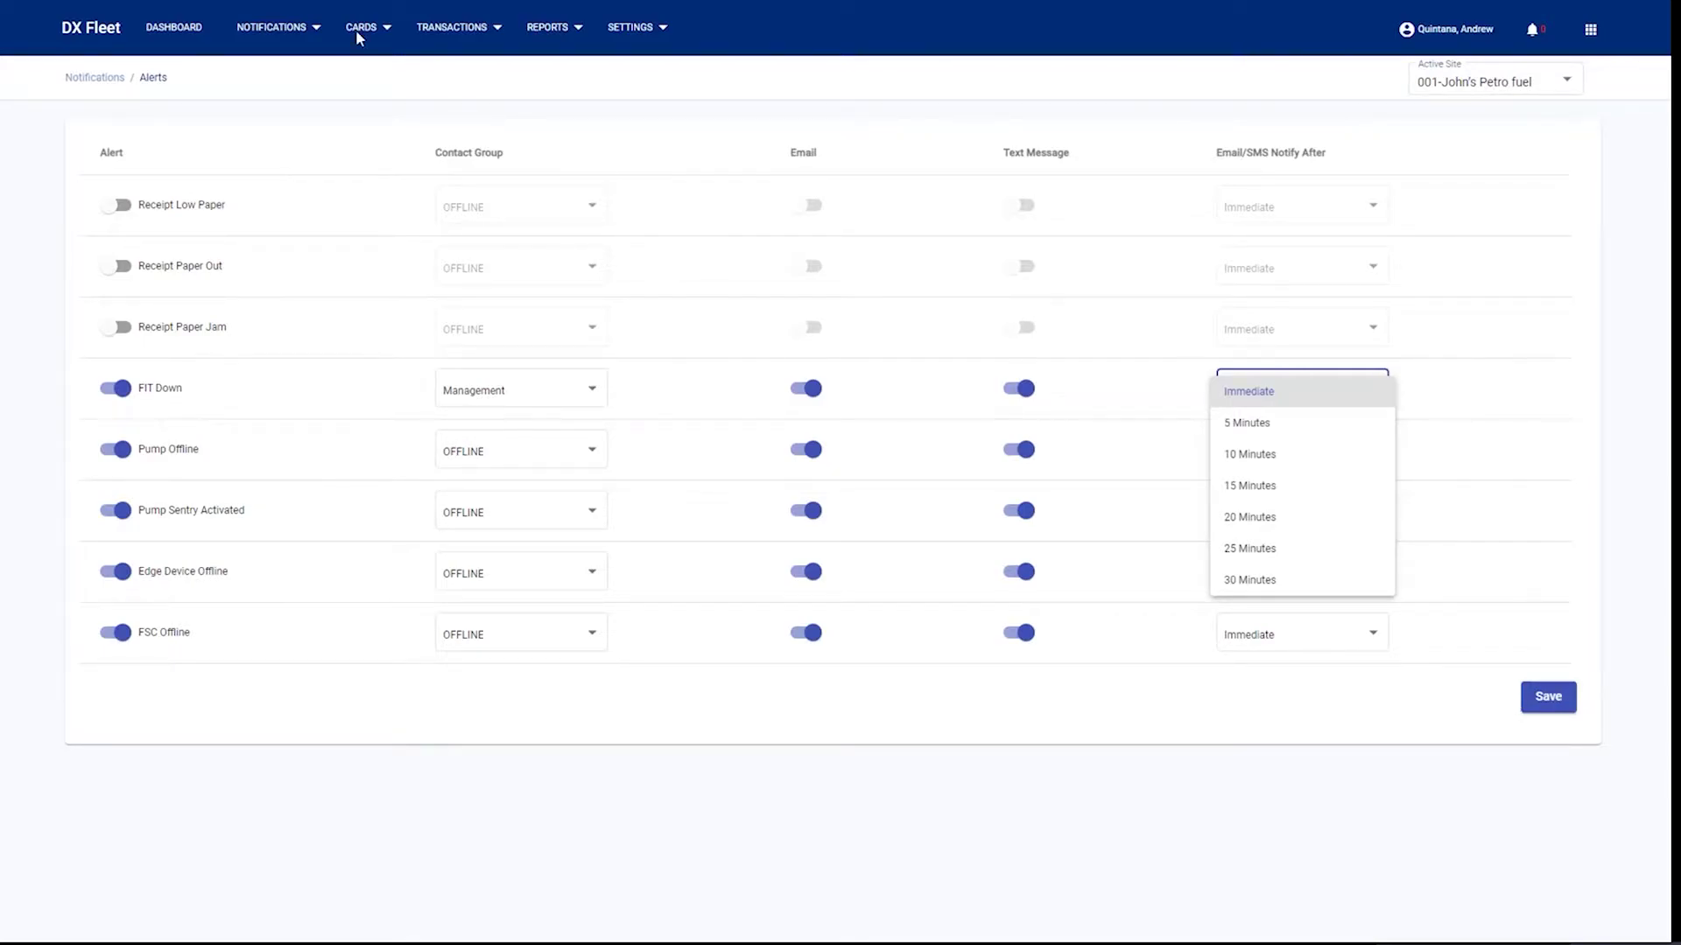
pyautogui.click(295, 35)
# - Open Notifications > Alert History to list the 23 past alerts and their statuses
pyautogui.click(294, 33)
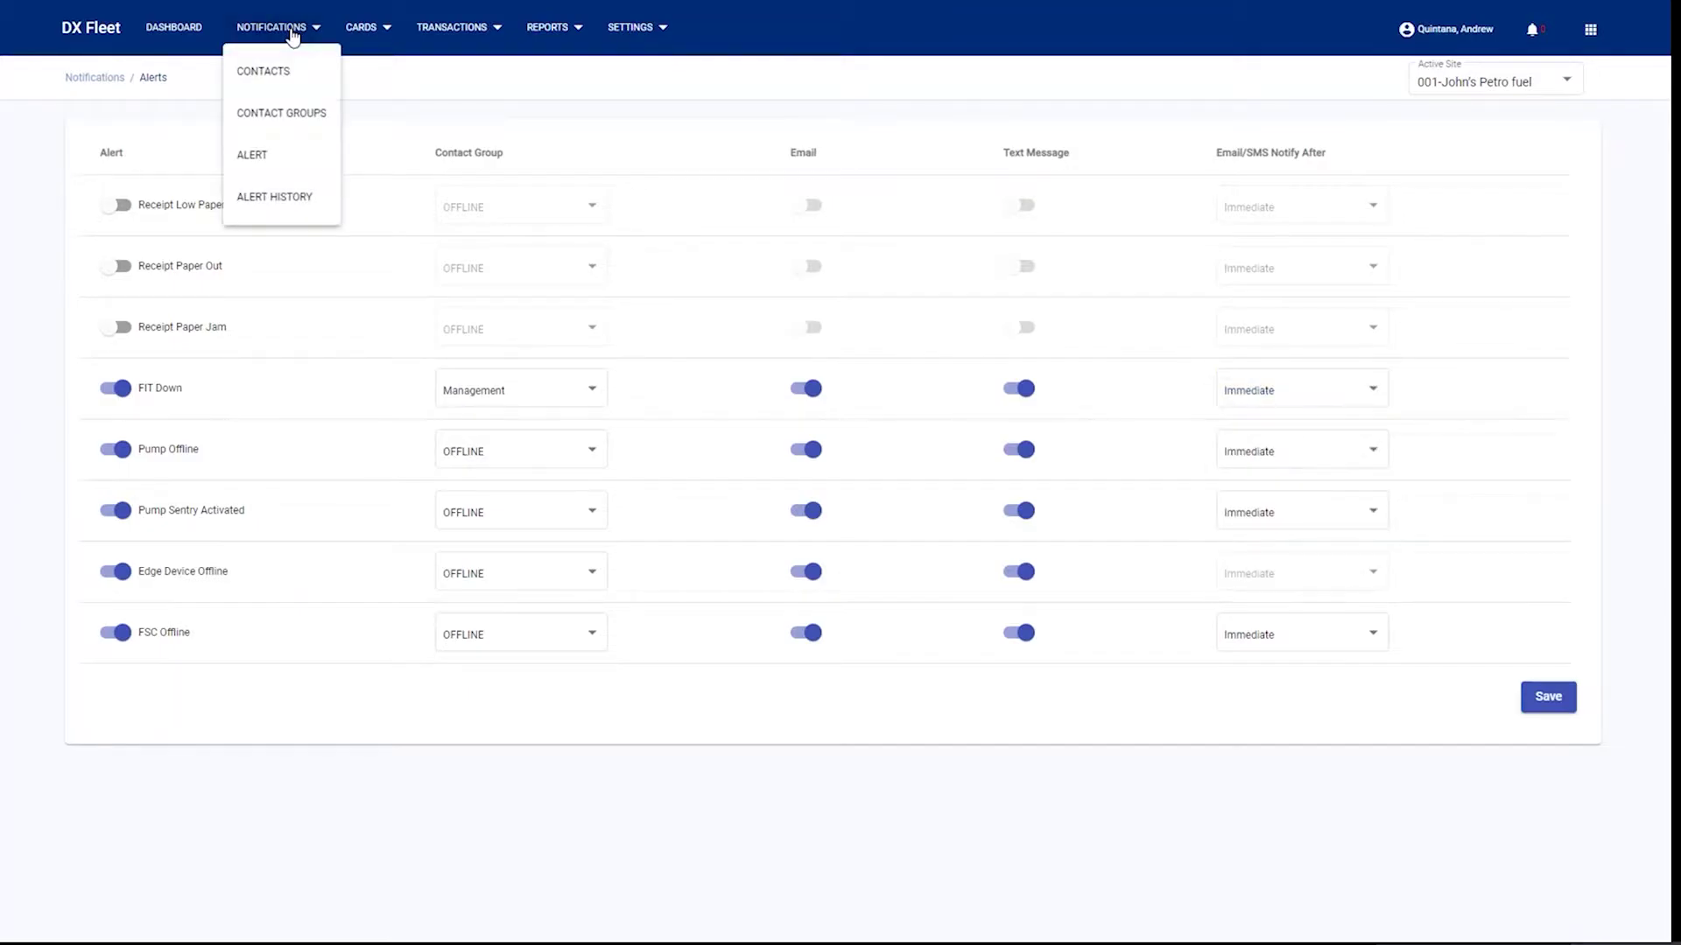
pyautogui.click(274, 194)
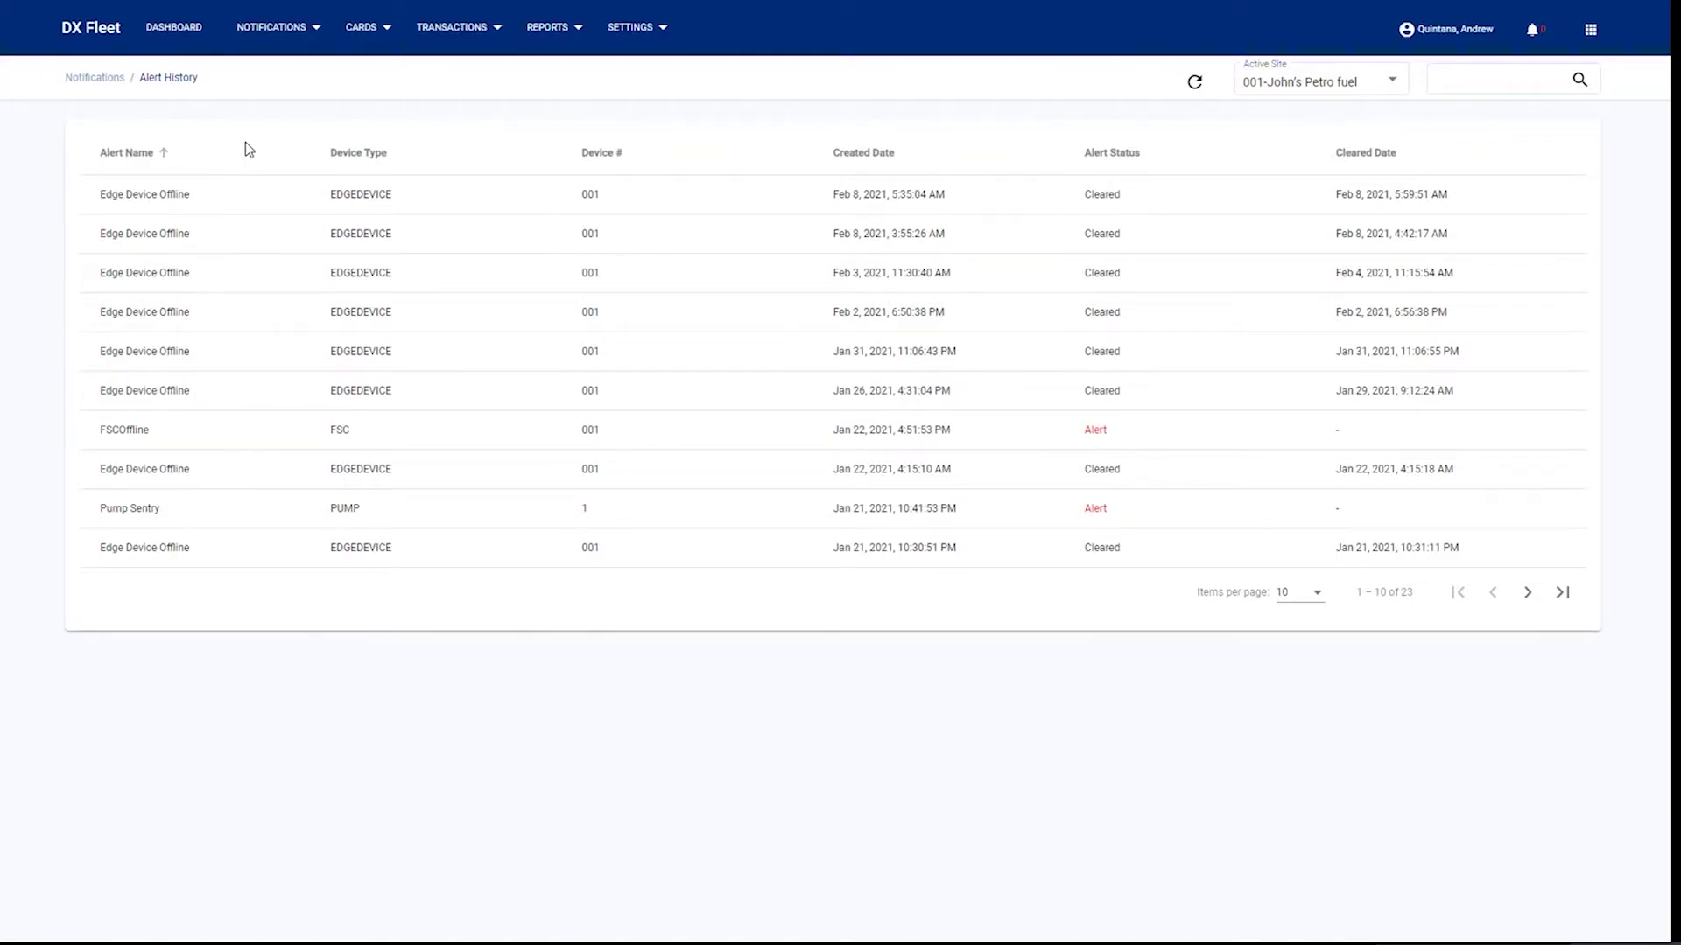
# - Open CARDS > PCF DEFAULTS > Vehicle Default Settings to view vehicle 0000's defaults
pyautogui.click(354, 35)
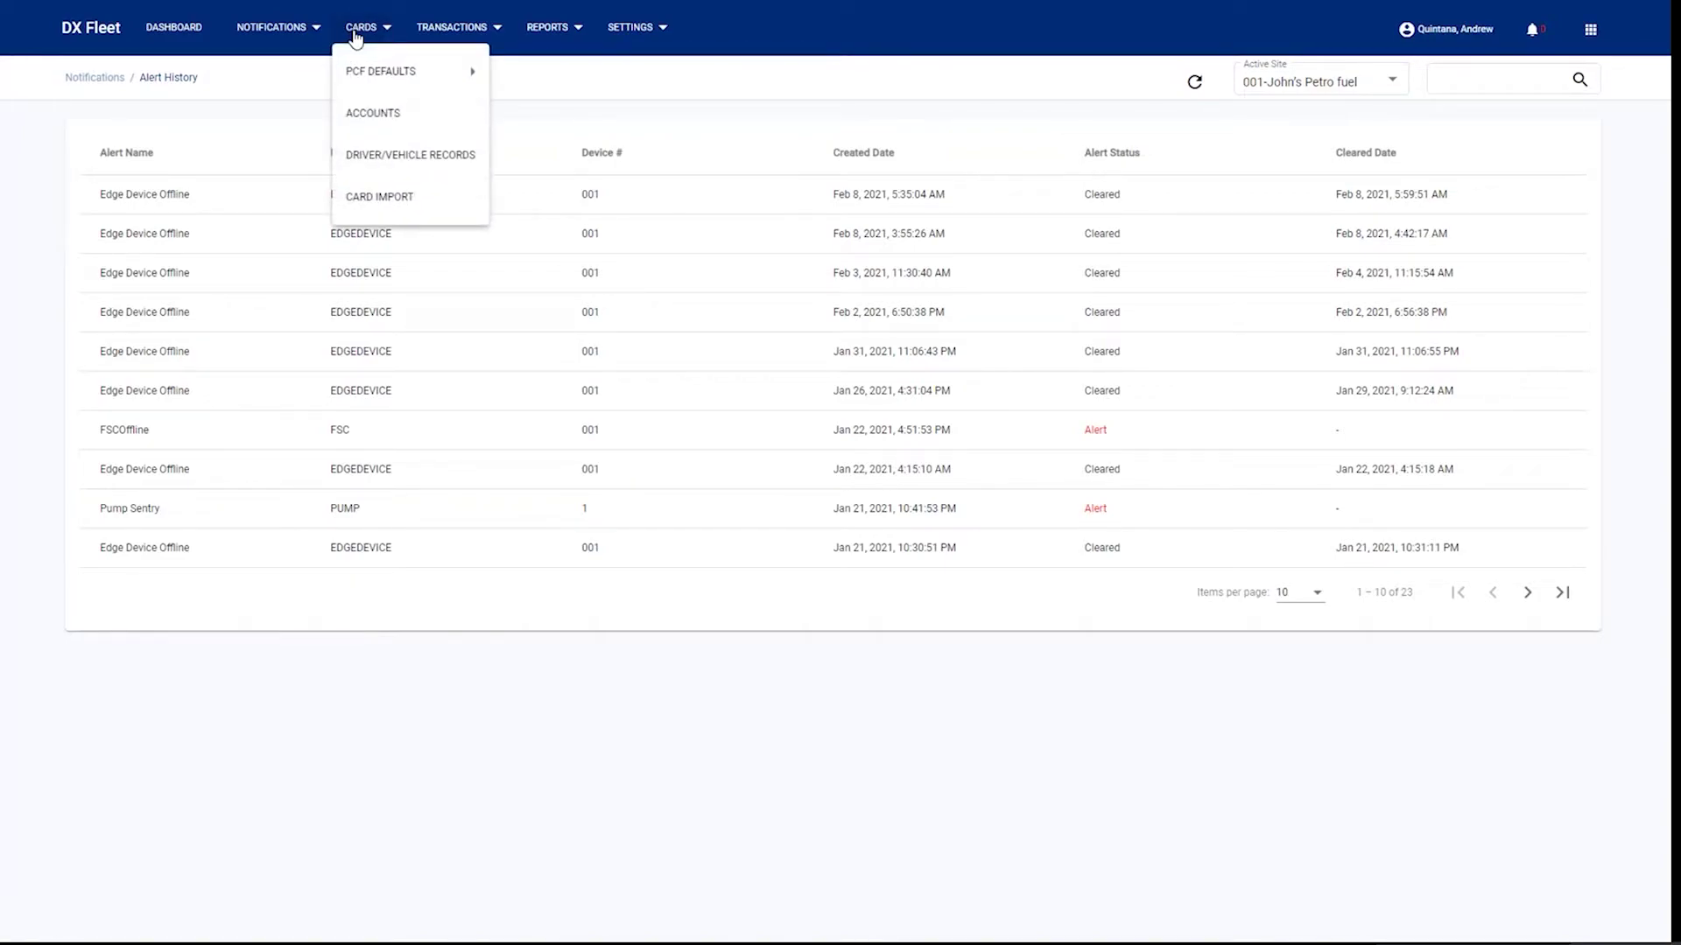
pyautogui.moveTo(360, 66)
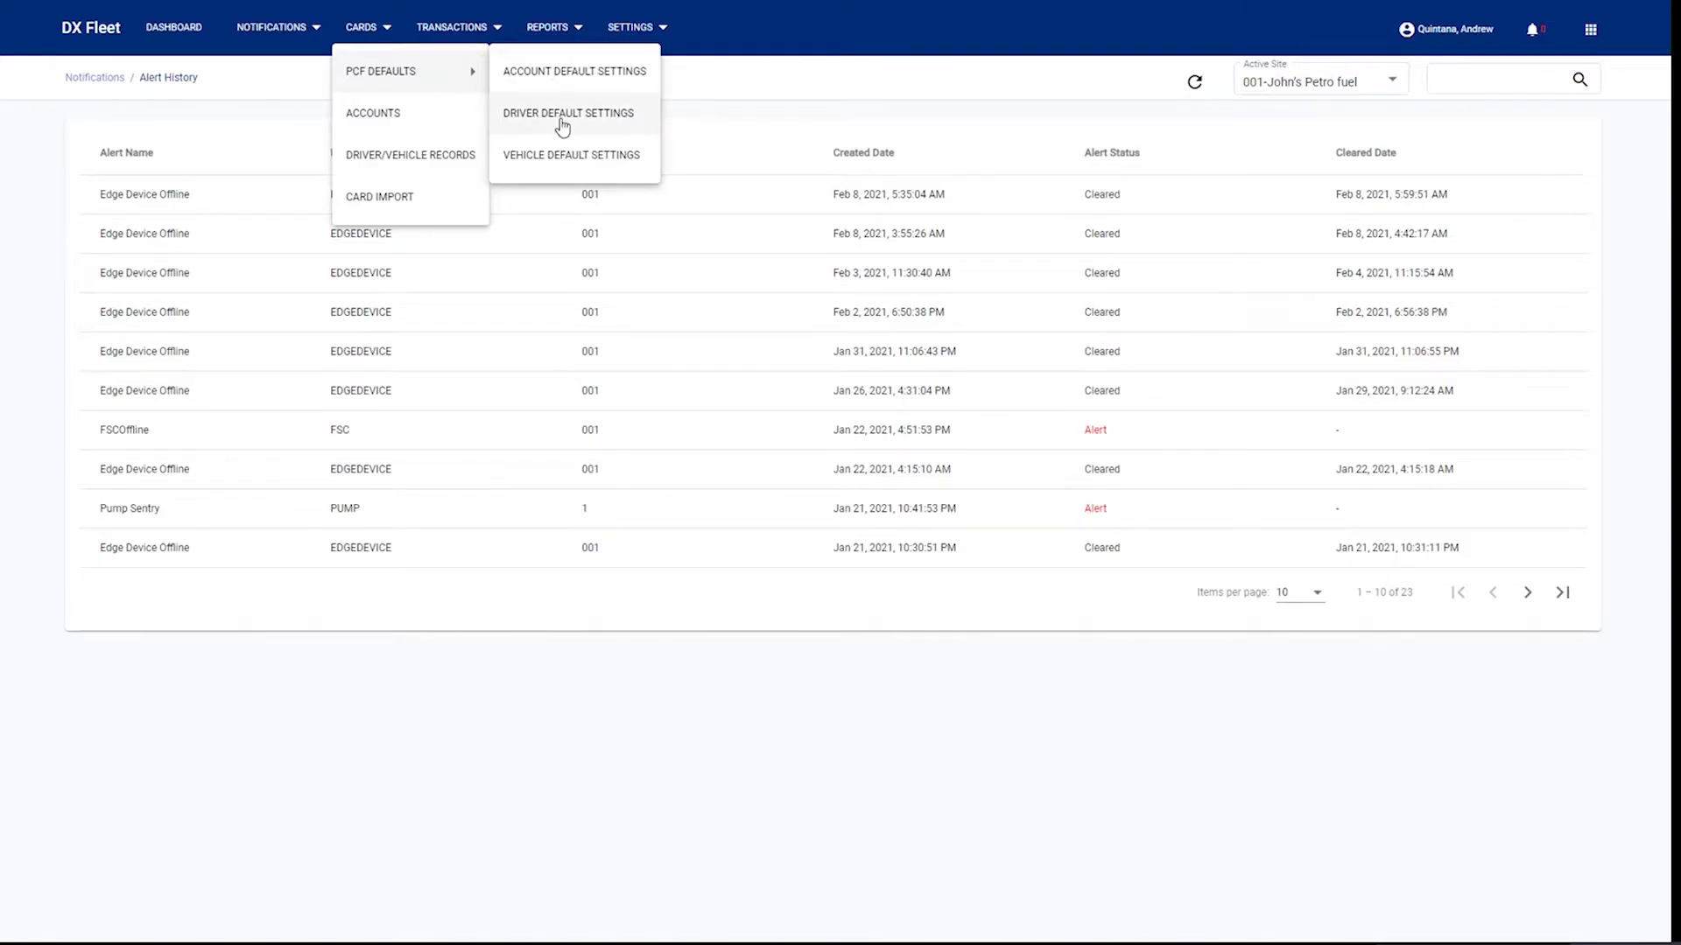
pyautogui.click(556, 155)
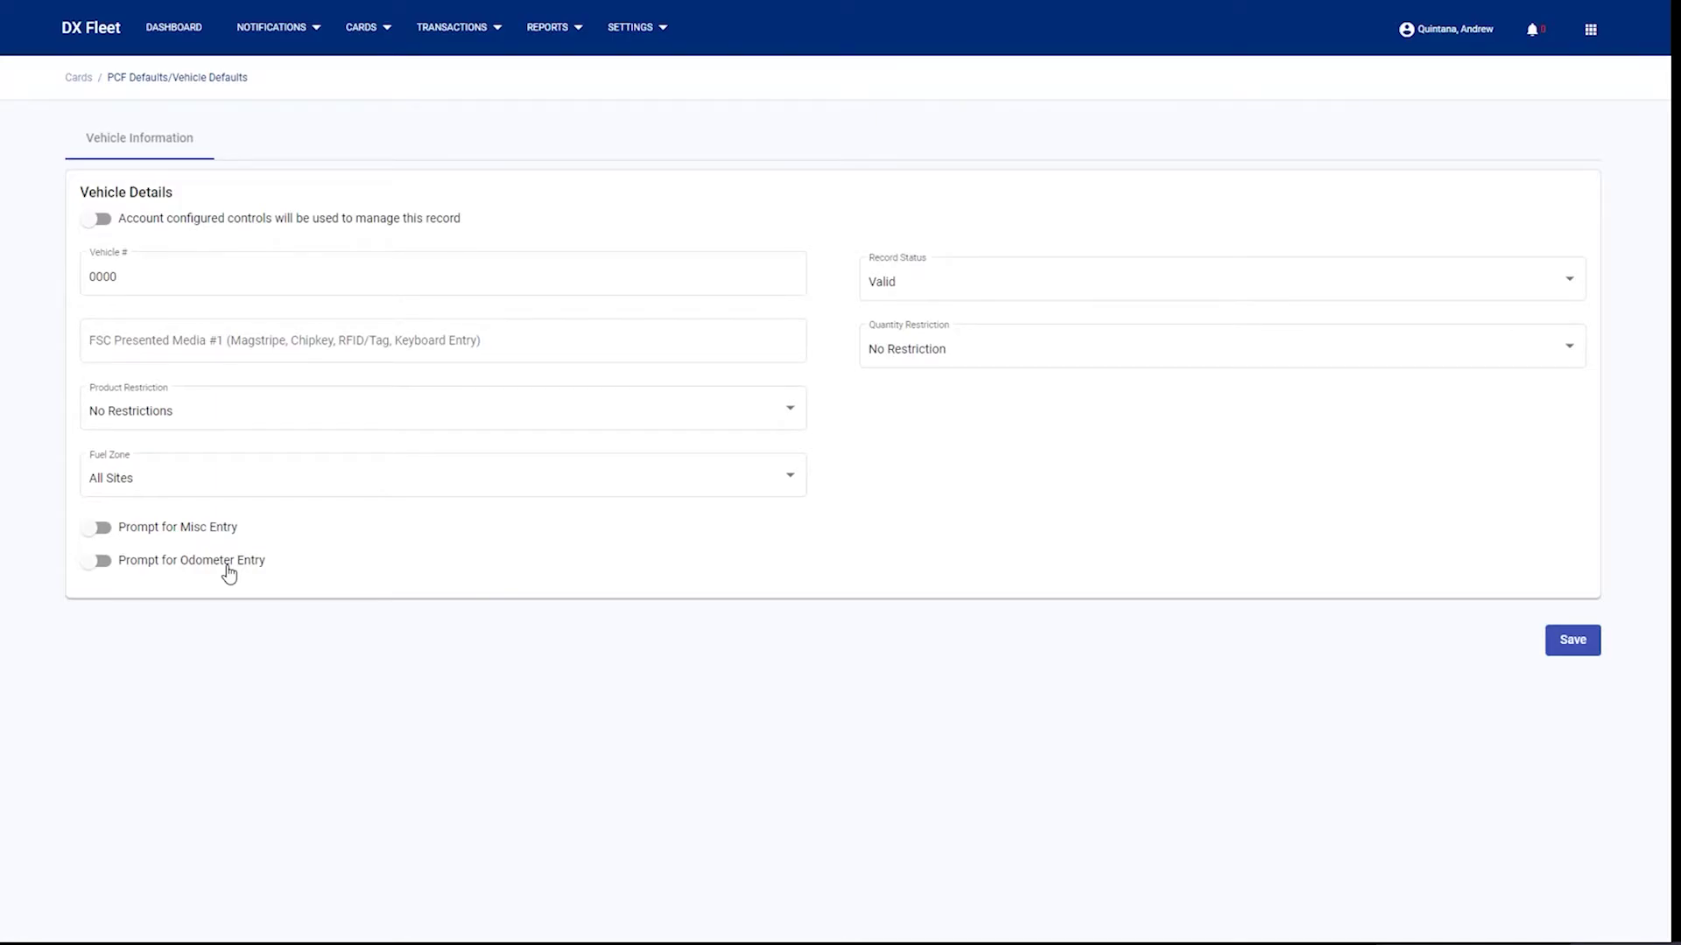
pyautogui.click(372, 28)
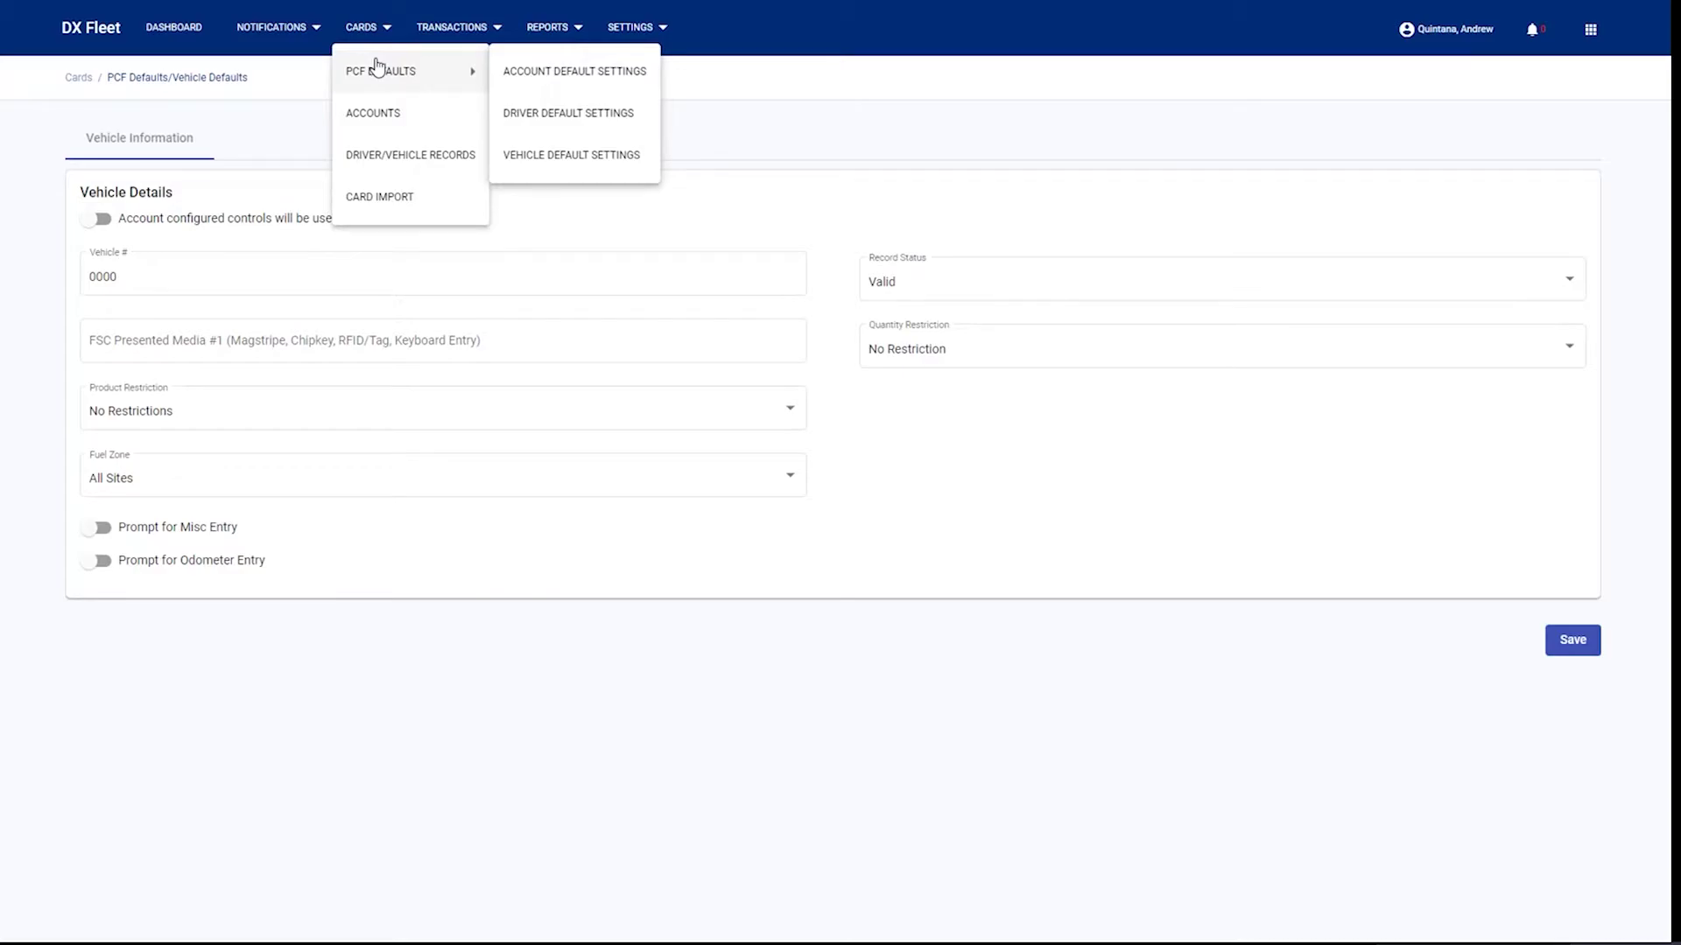
# - Open an empty Create Account form from CARDS > ACCOUNTS and scroll to its Save button
pyautogui.click(375, 118)
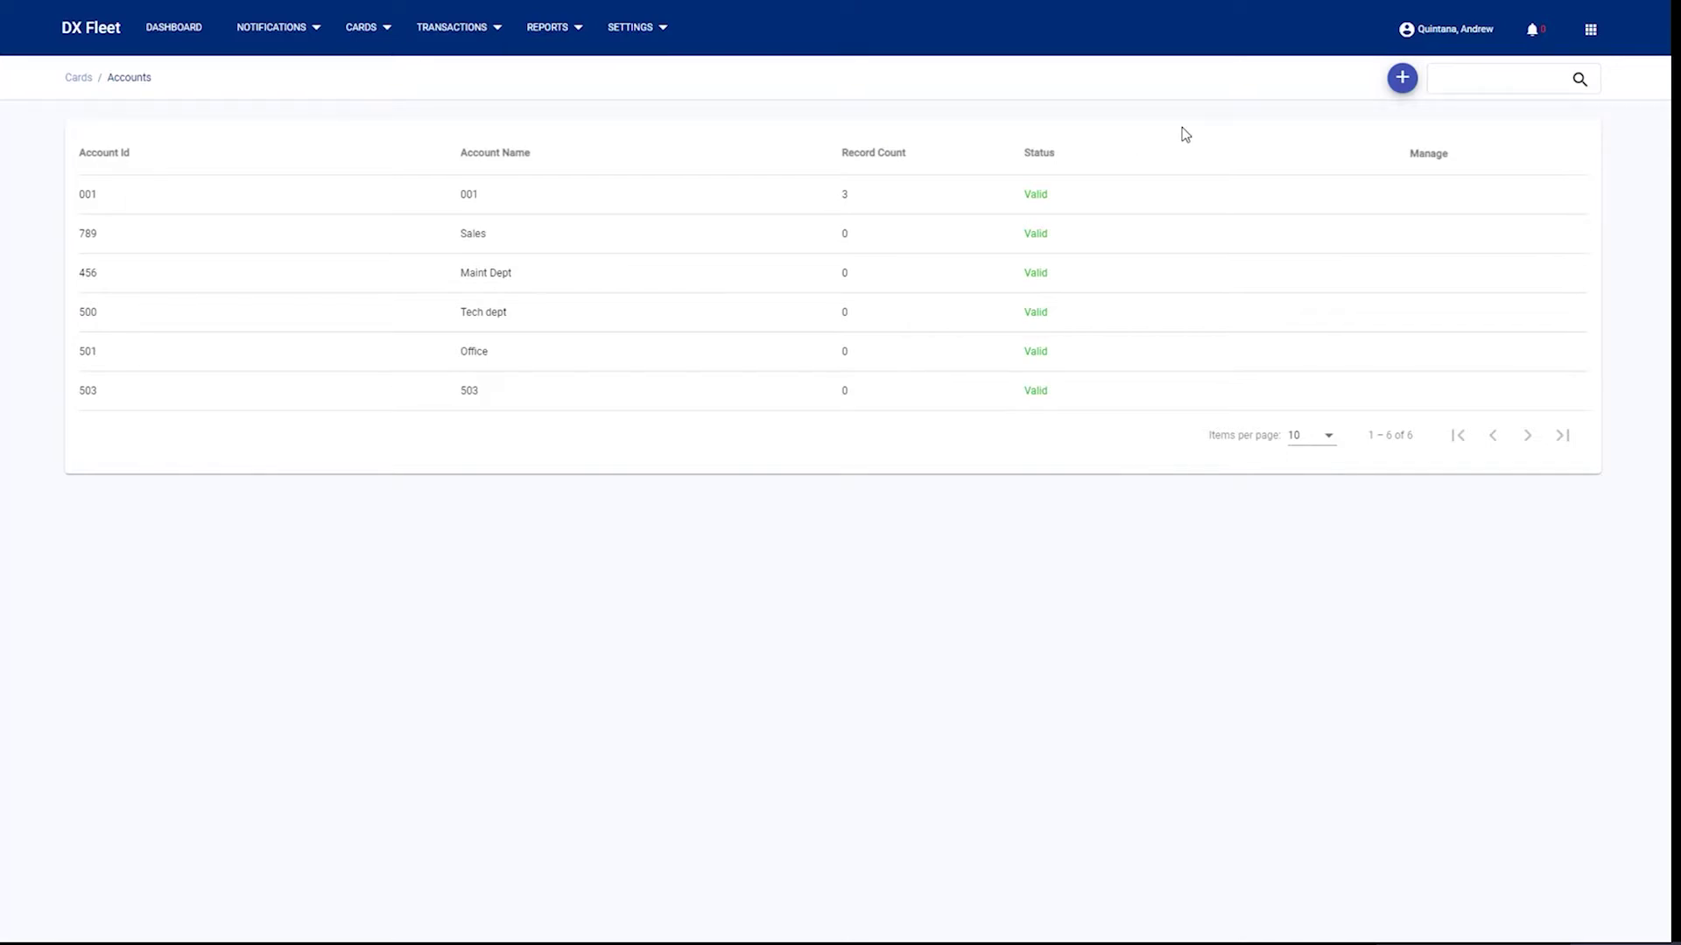
pyautogui.moveTo(1167, 195)
pyautogui.click(1403, 88)
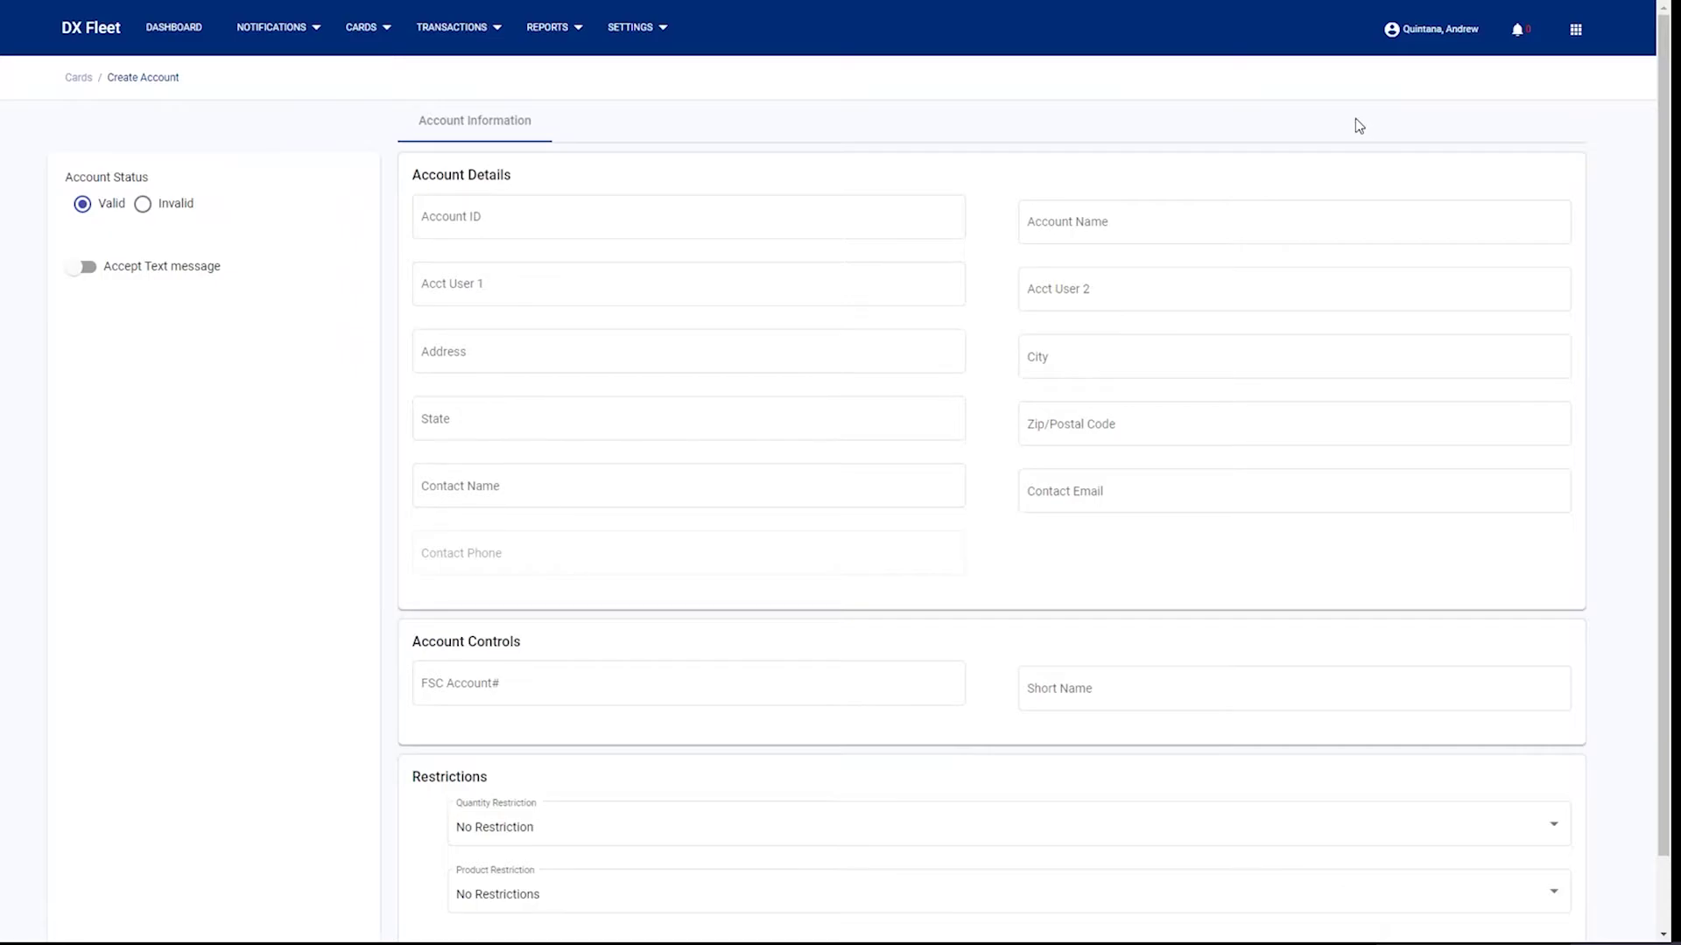
pyautogui.click(535, 219)
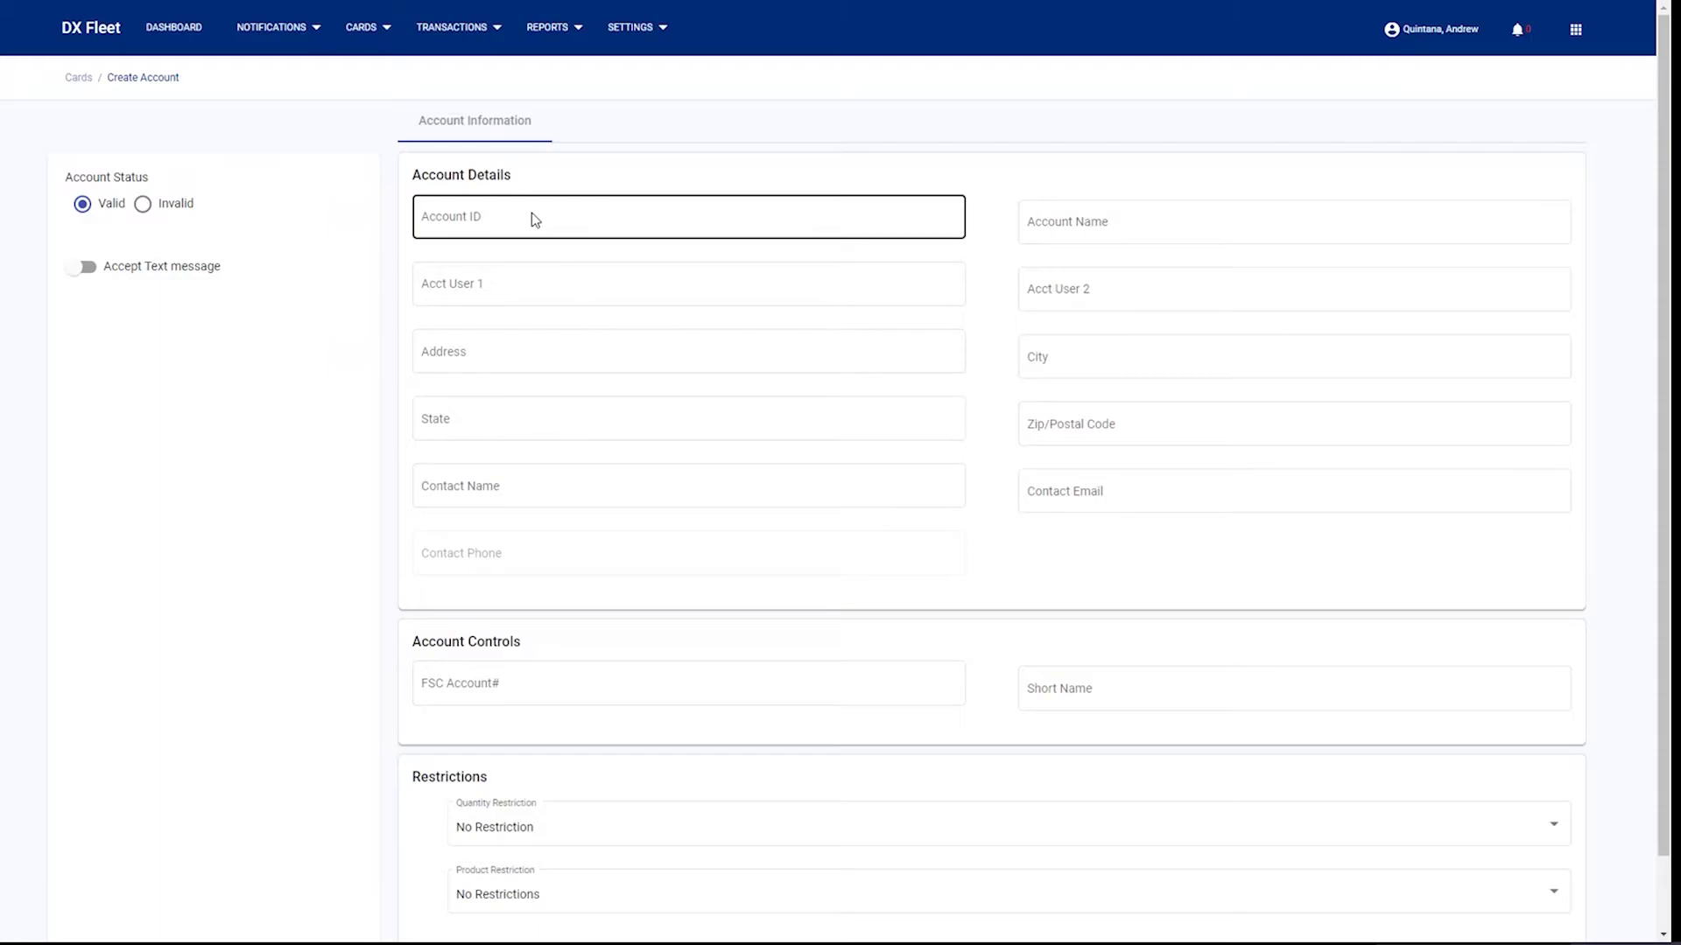
pyautogui.click(359, 30)
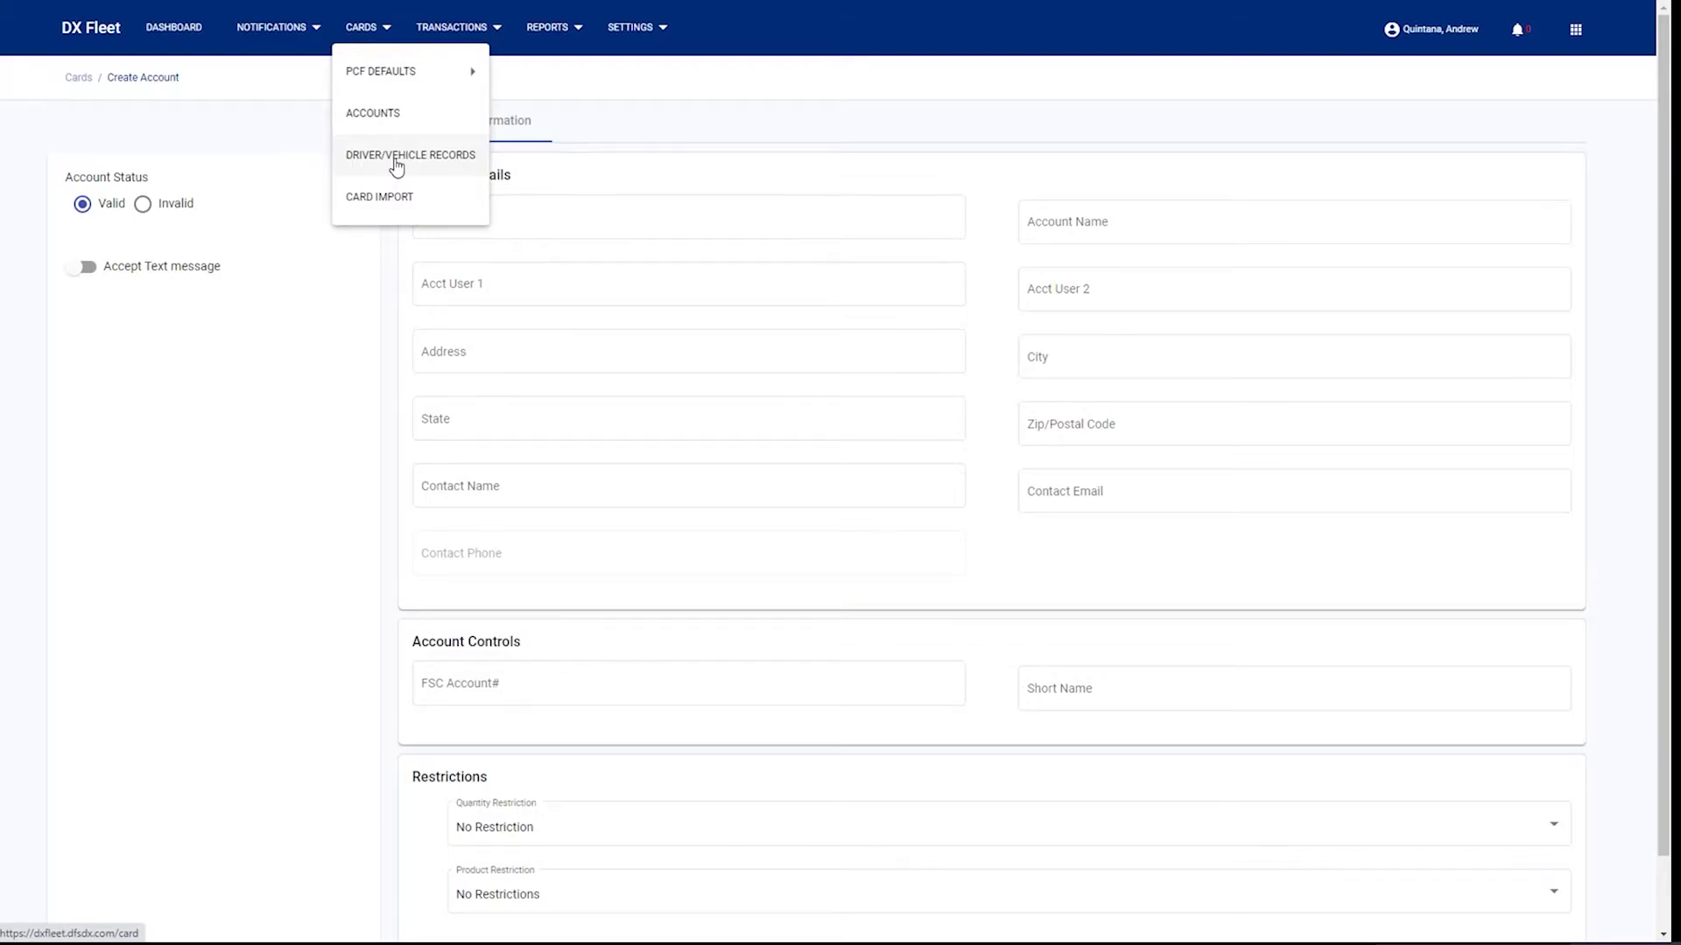
pyautogui.click(363, 330)
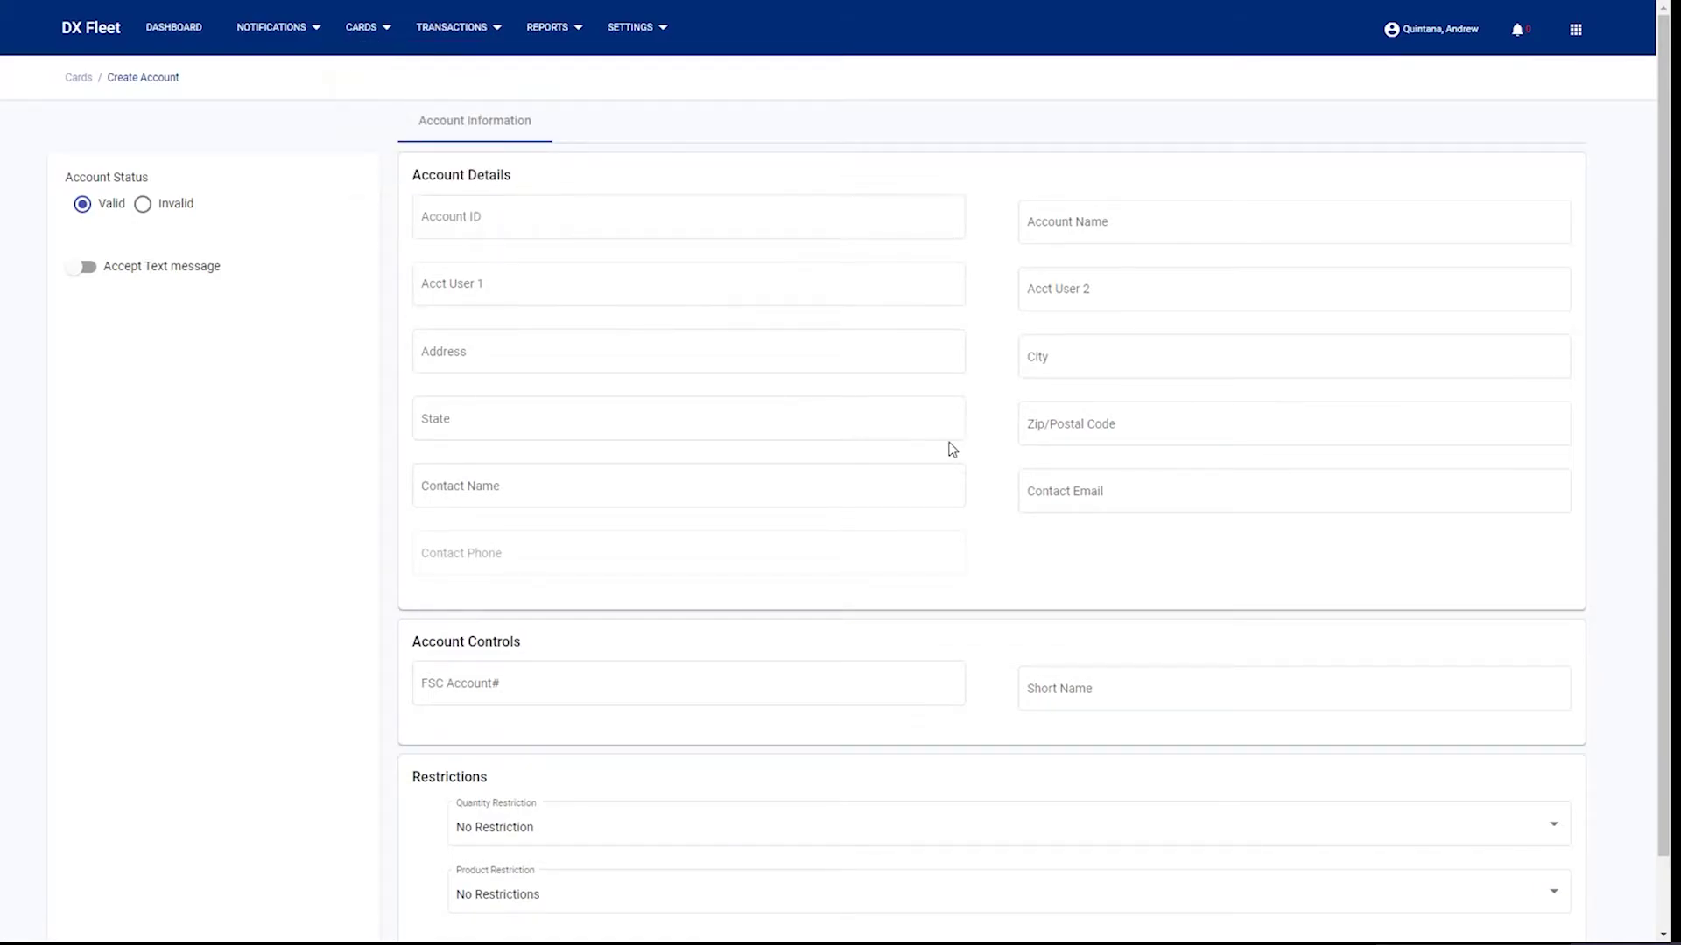
pyautogui.scroll(-2, 952, 450)
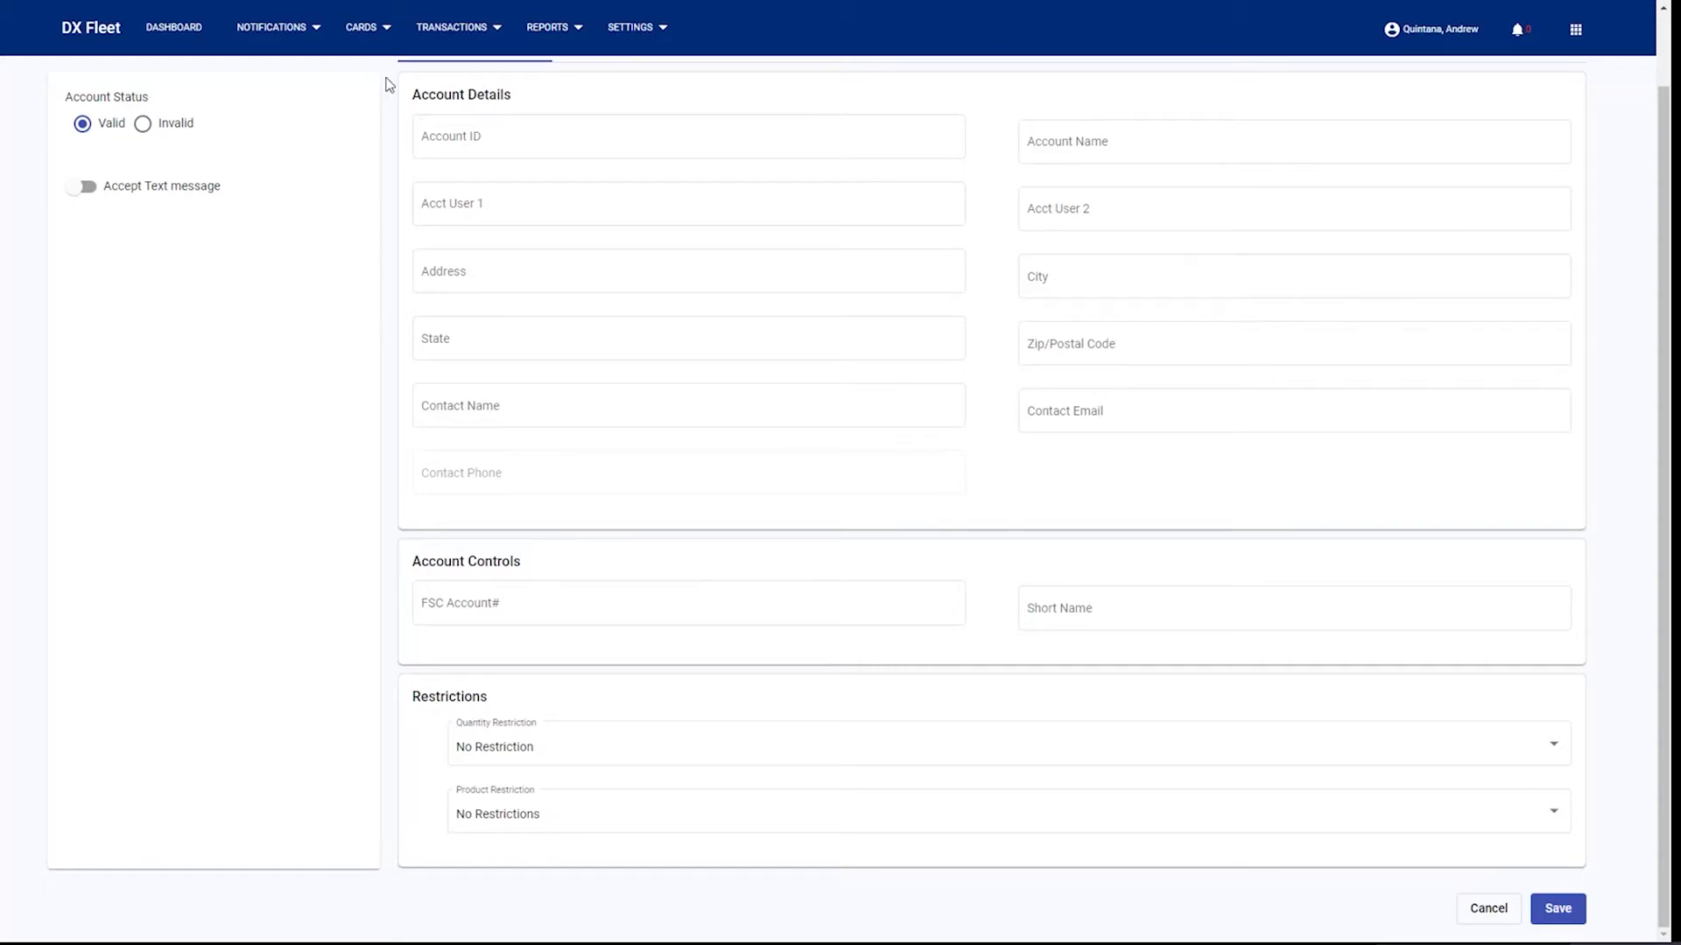
# - Open a new record from CARDS > DRIVER/VEHICLE RECORDS
pyautogui.click(368, 34)
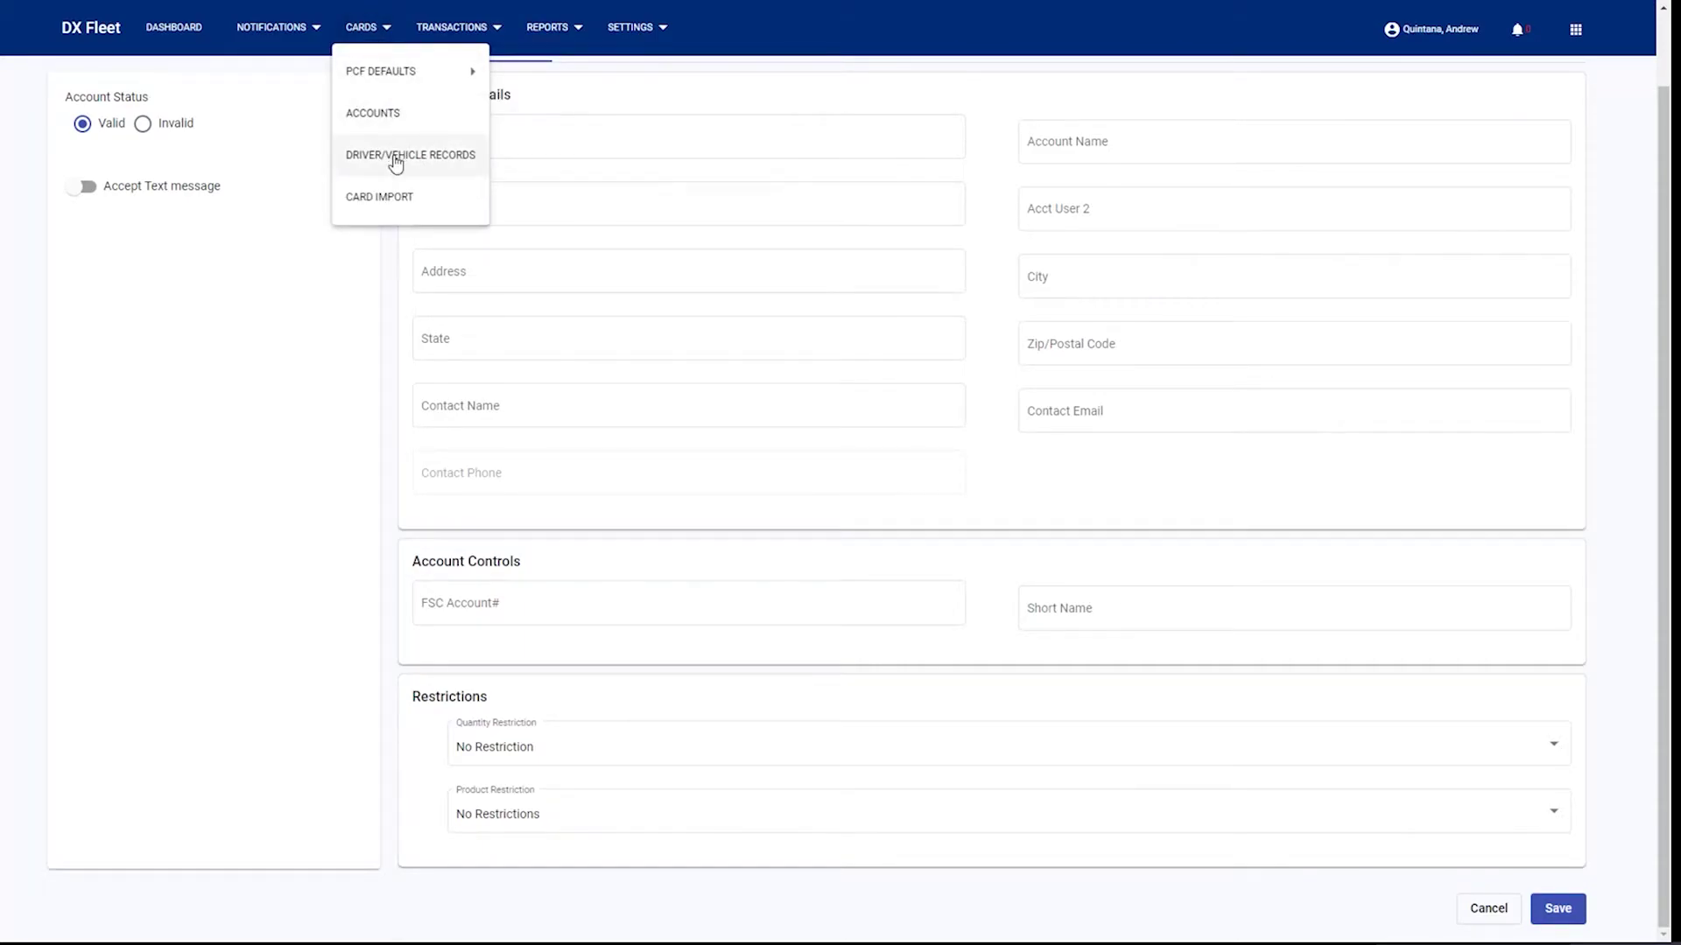
pyautogui.click(395, 157)
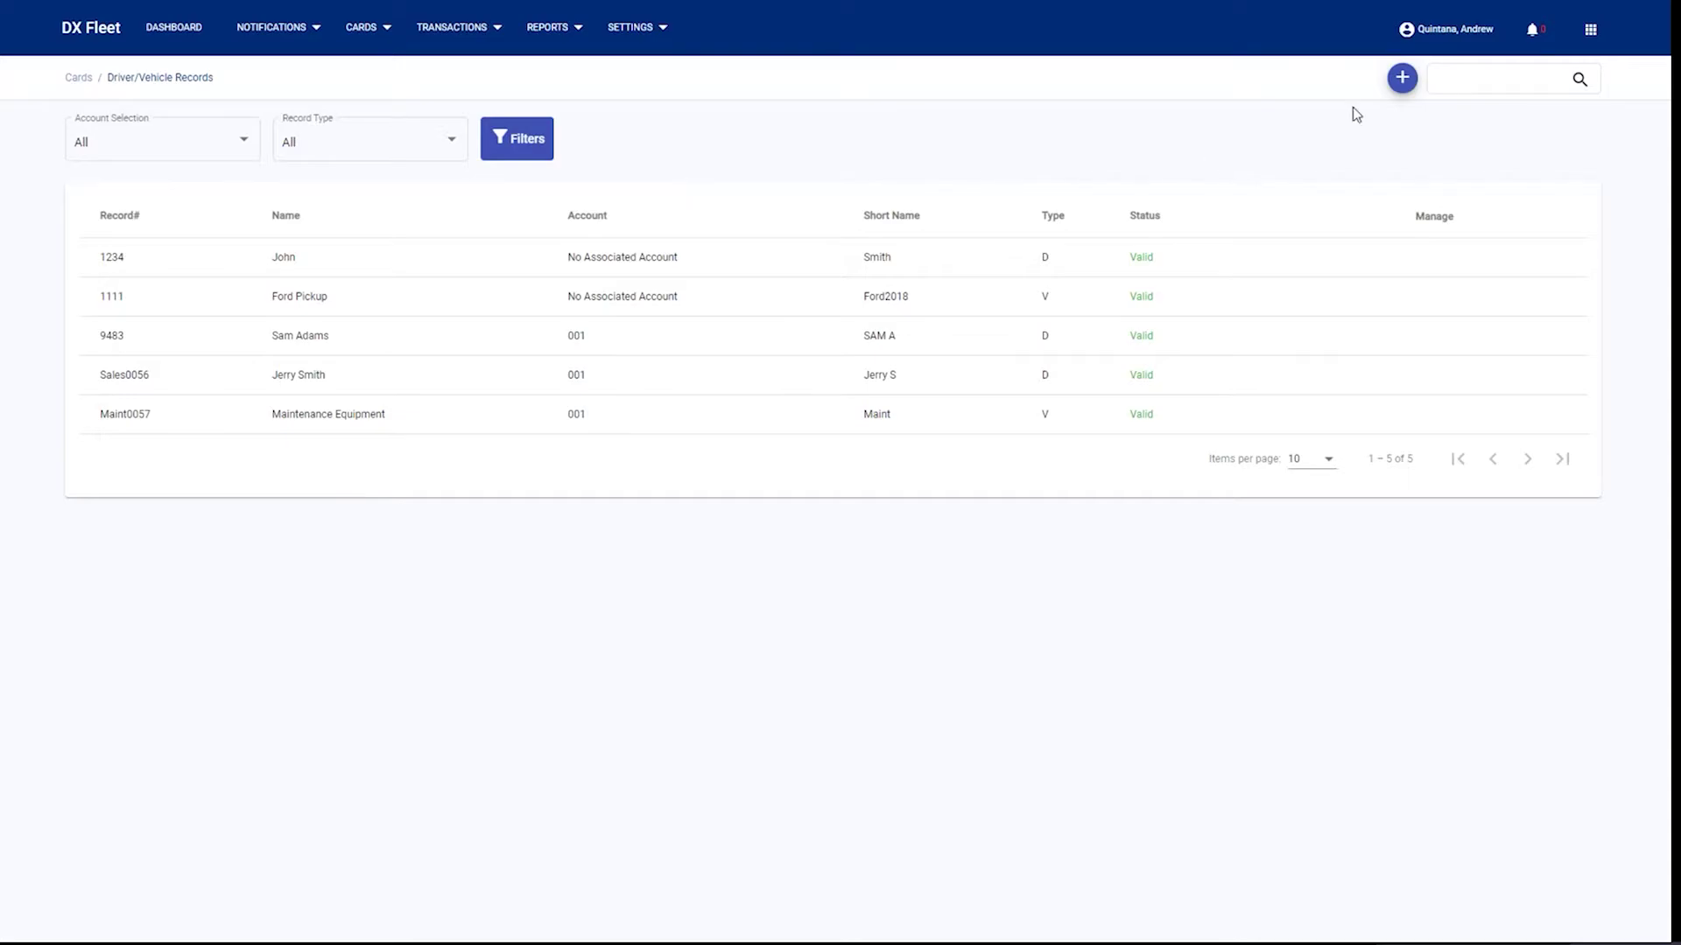
pyautogui.click(1401, 80)
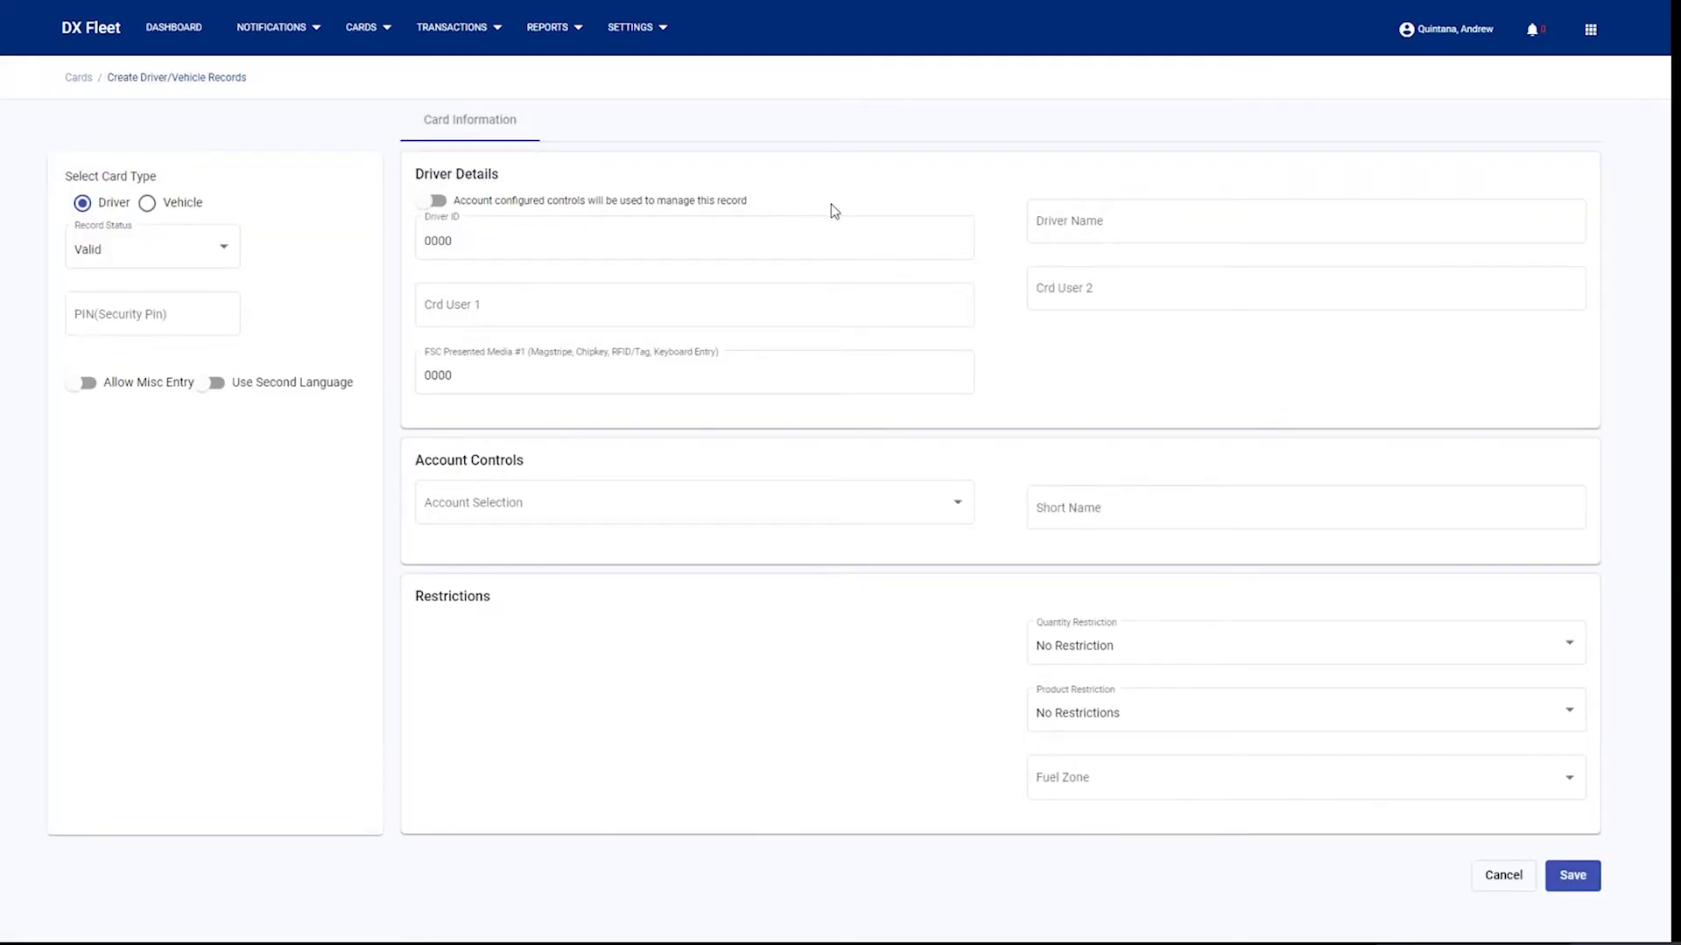
pyautogui.click(569, 229)
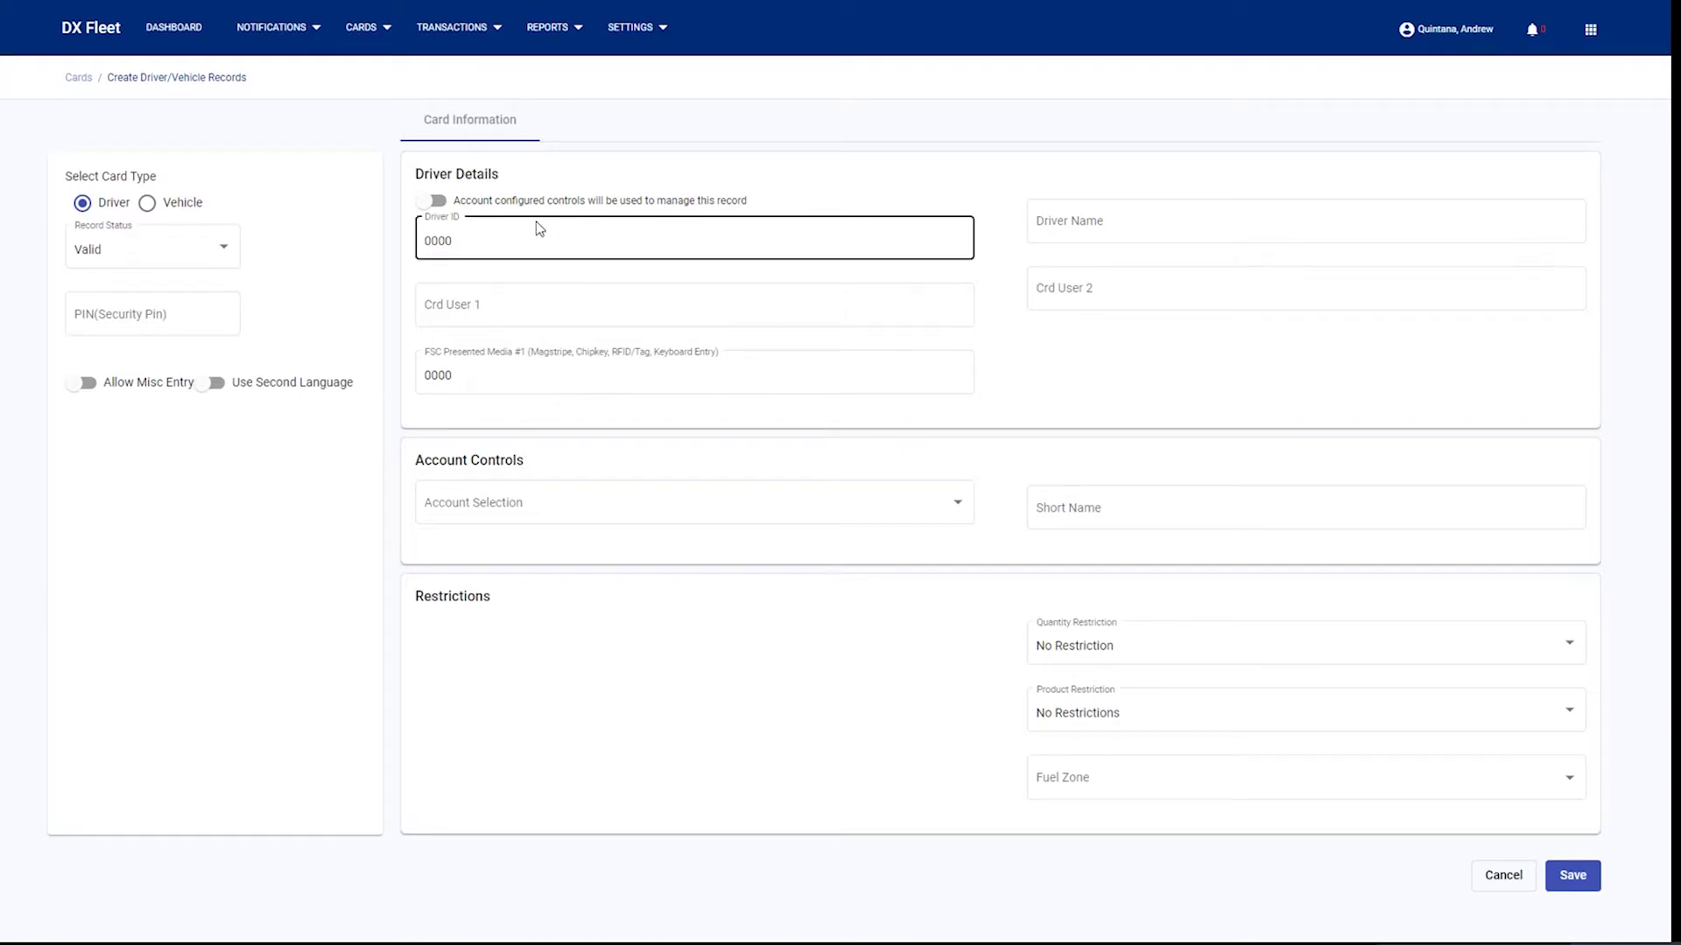
pyautogui.moveTo(488, 247); pyautogui.dragTo(408, 254)
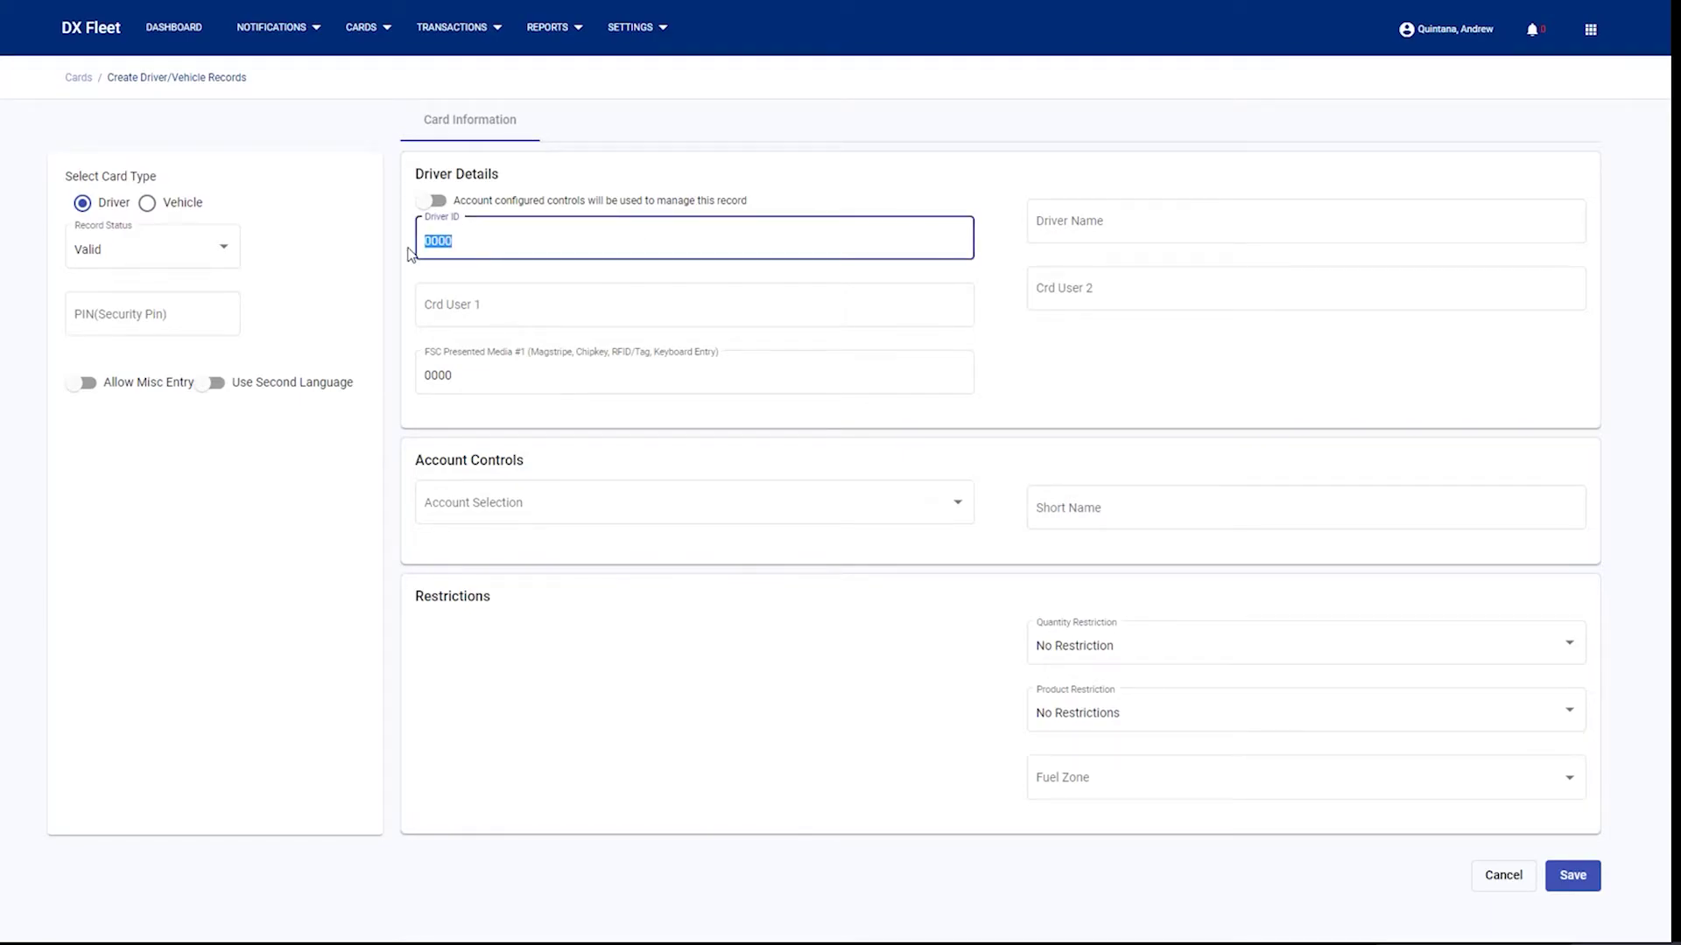
pyautogui.click(1194, 241)
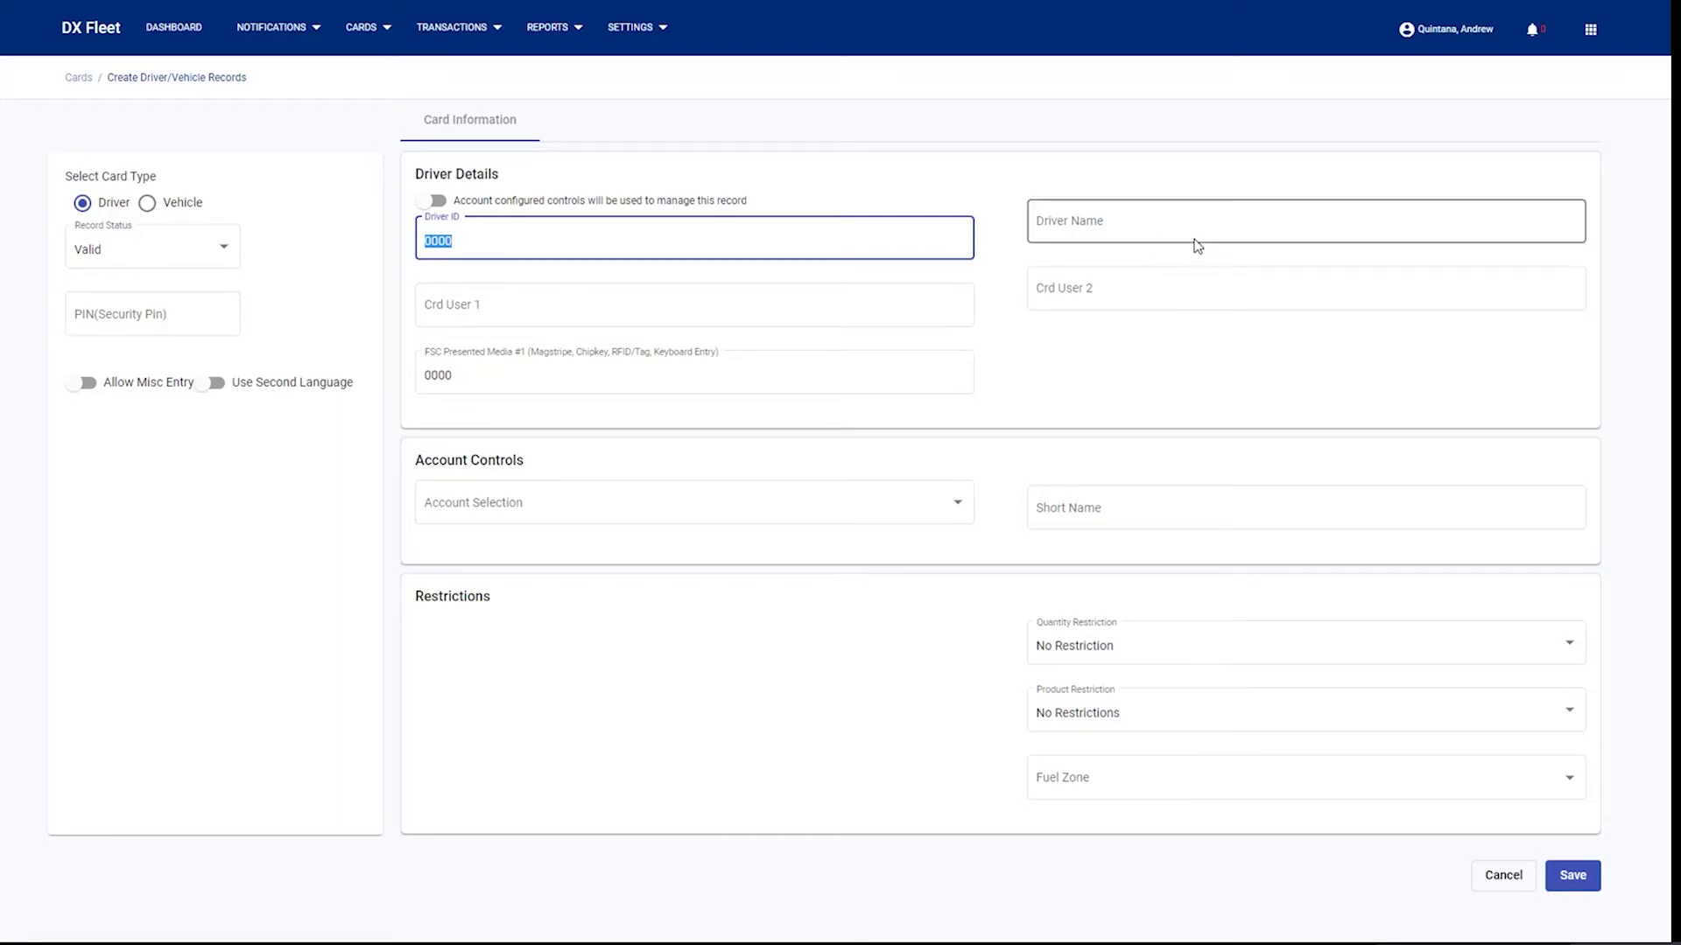
pyautogui.click(1138, 514)
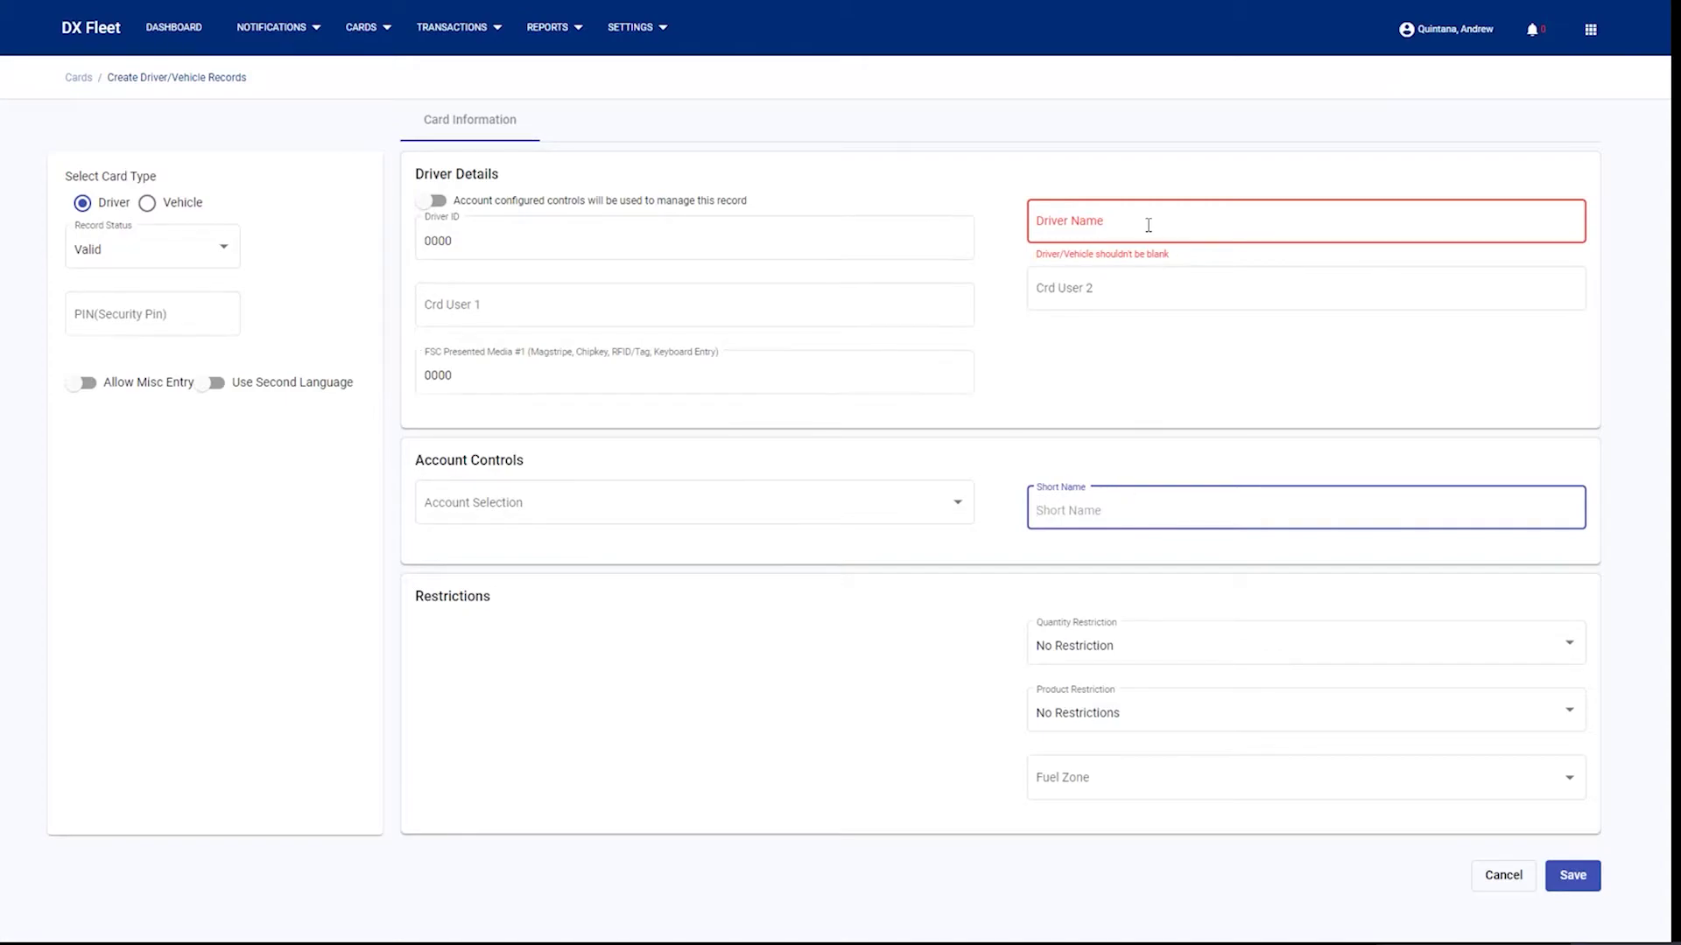
# - Replace Driver ID 0000 with 7890 and enter the driver's name
pyautogui.click(698, 233)
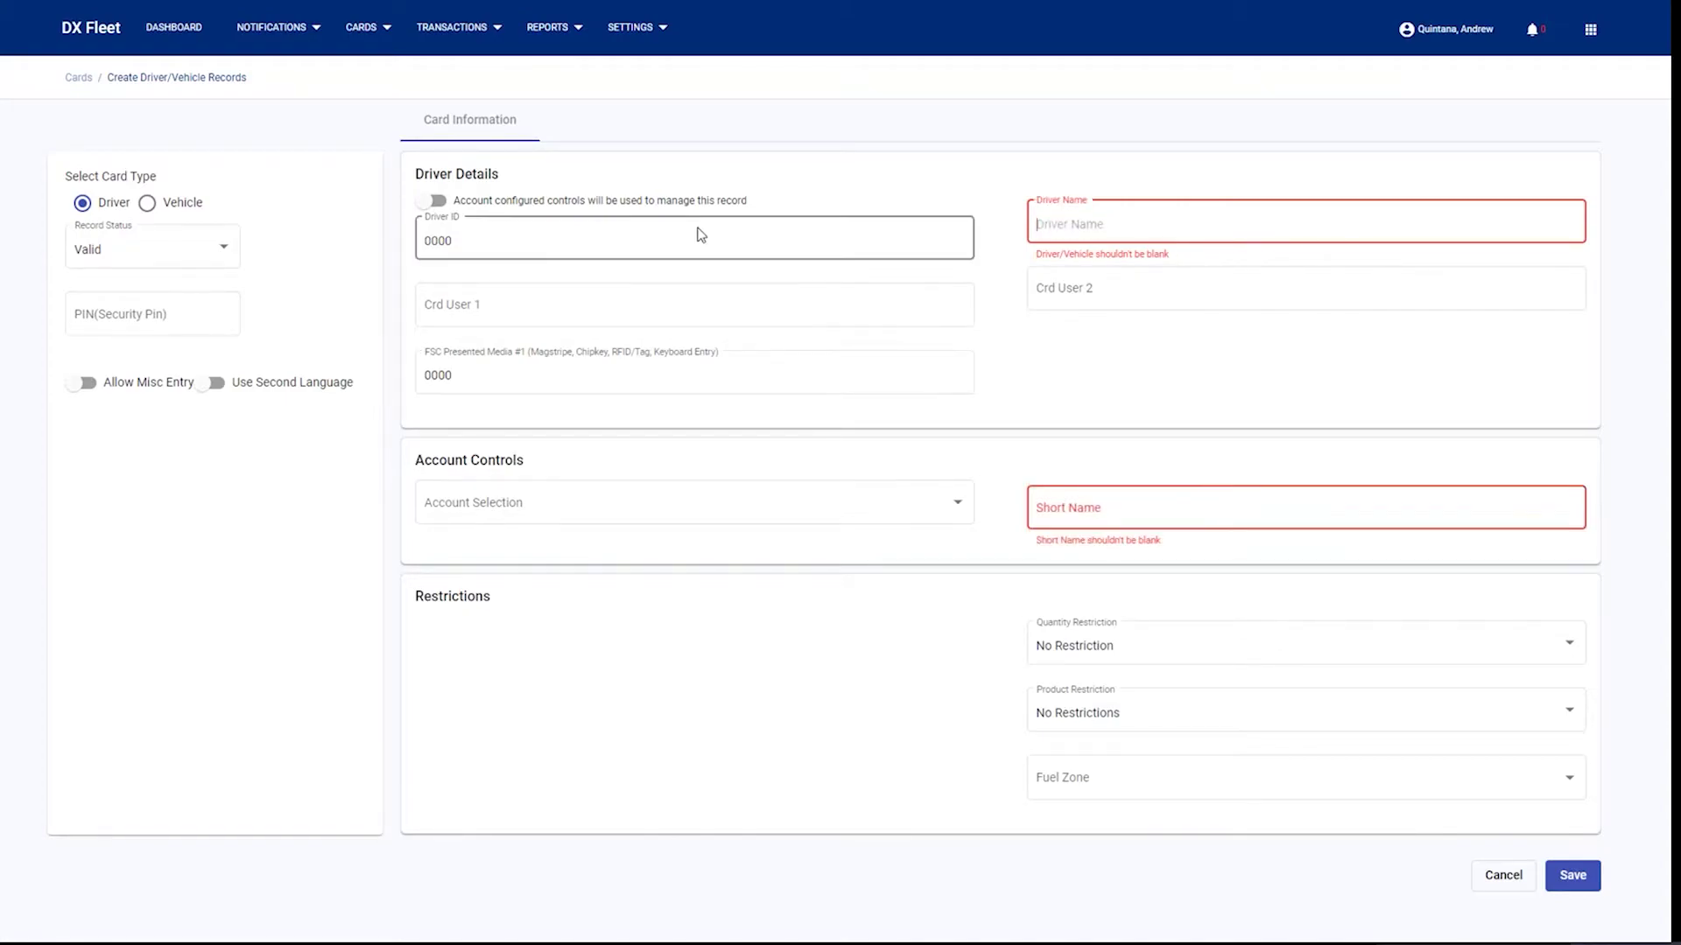
pyautogui.doubleClick(643, 233)
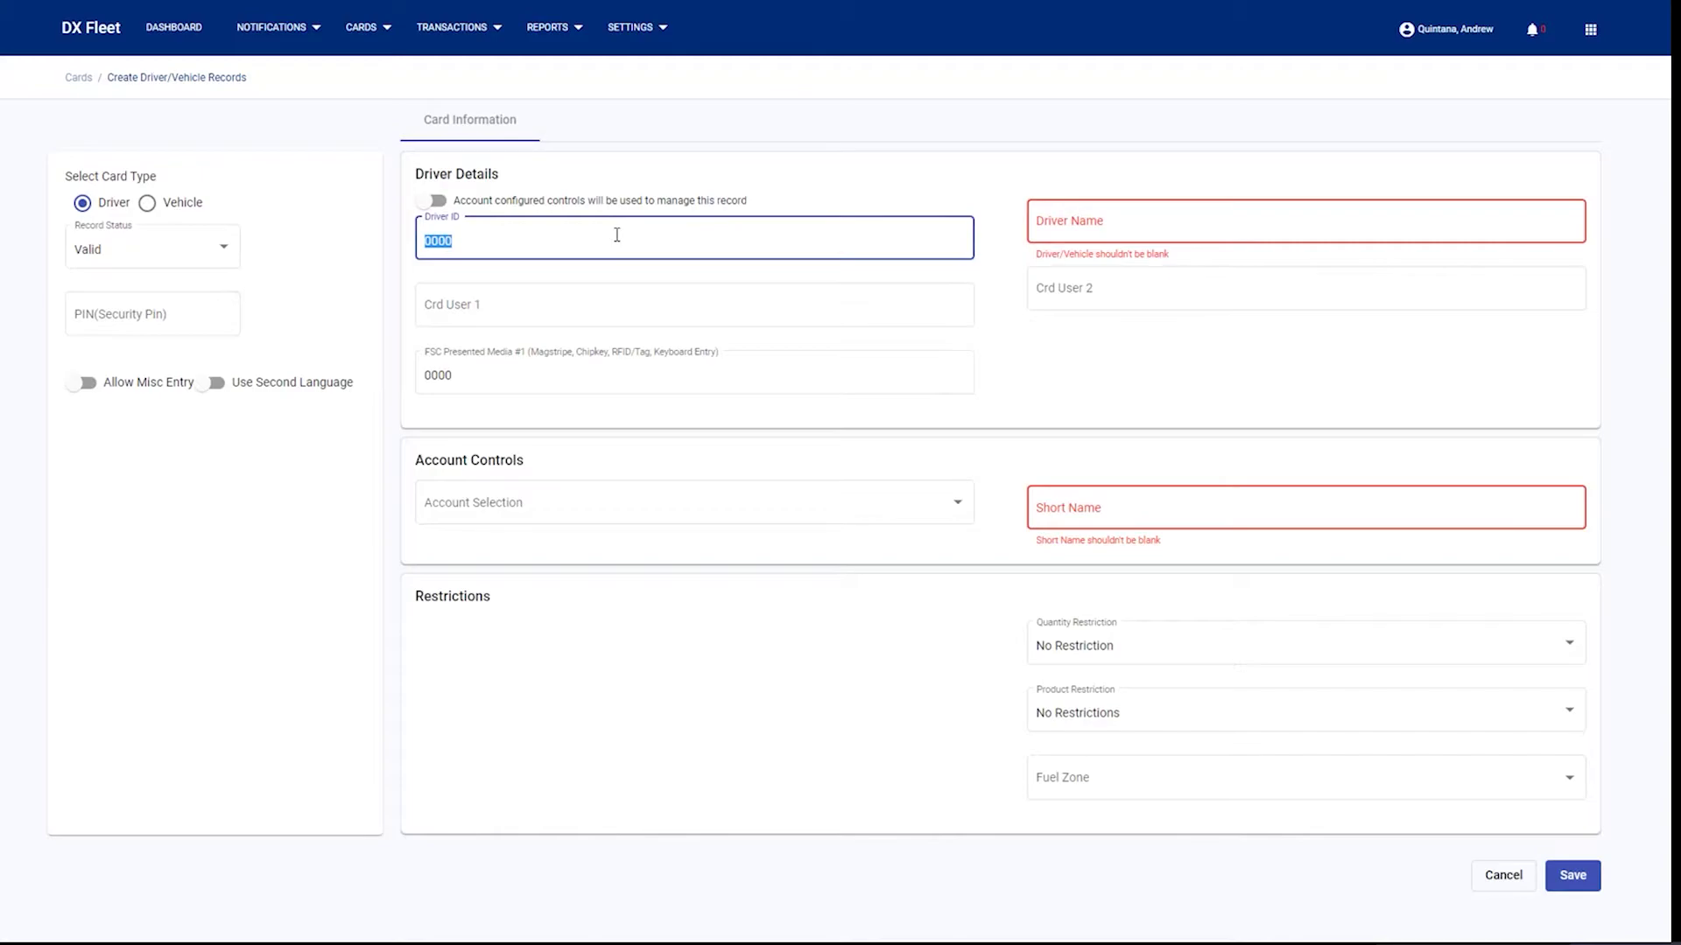
pyautogui.write('7890')
pyautogui.click(1138, 219)
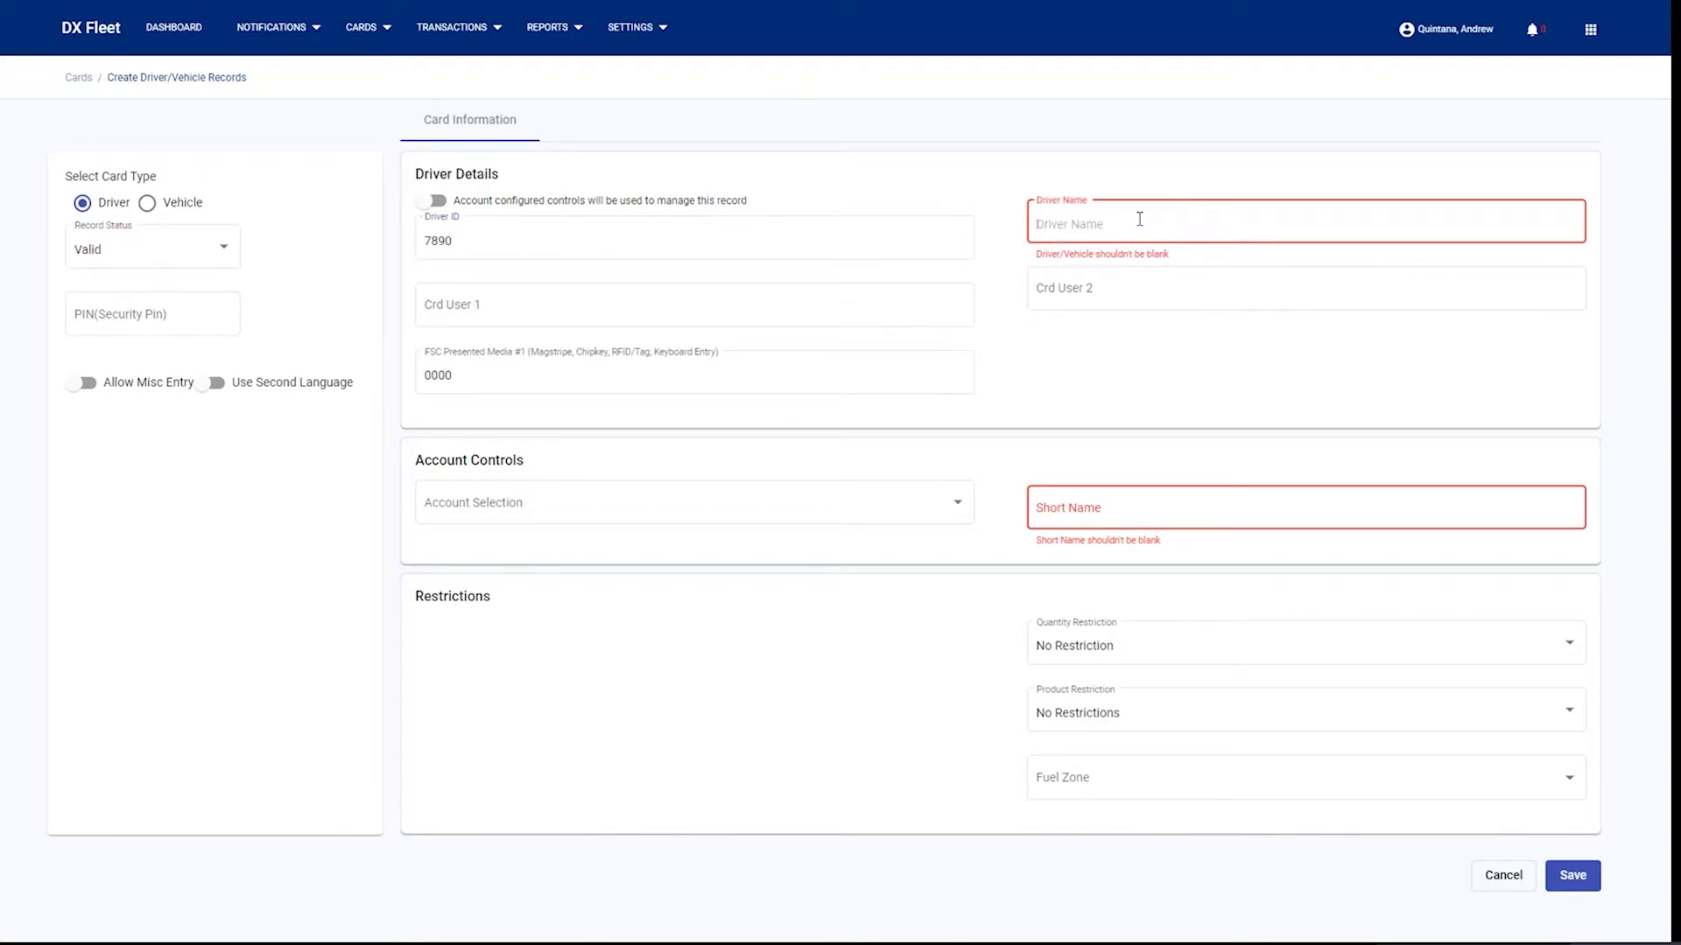
pyautogui.write('Jonh')
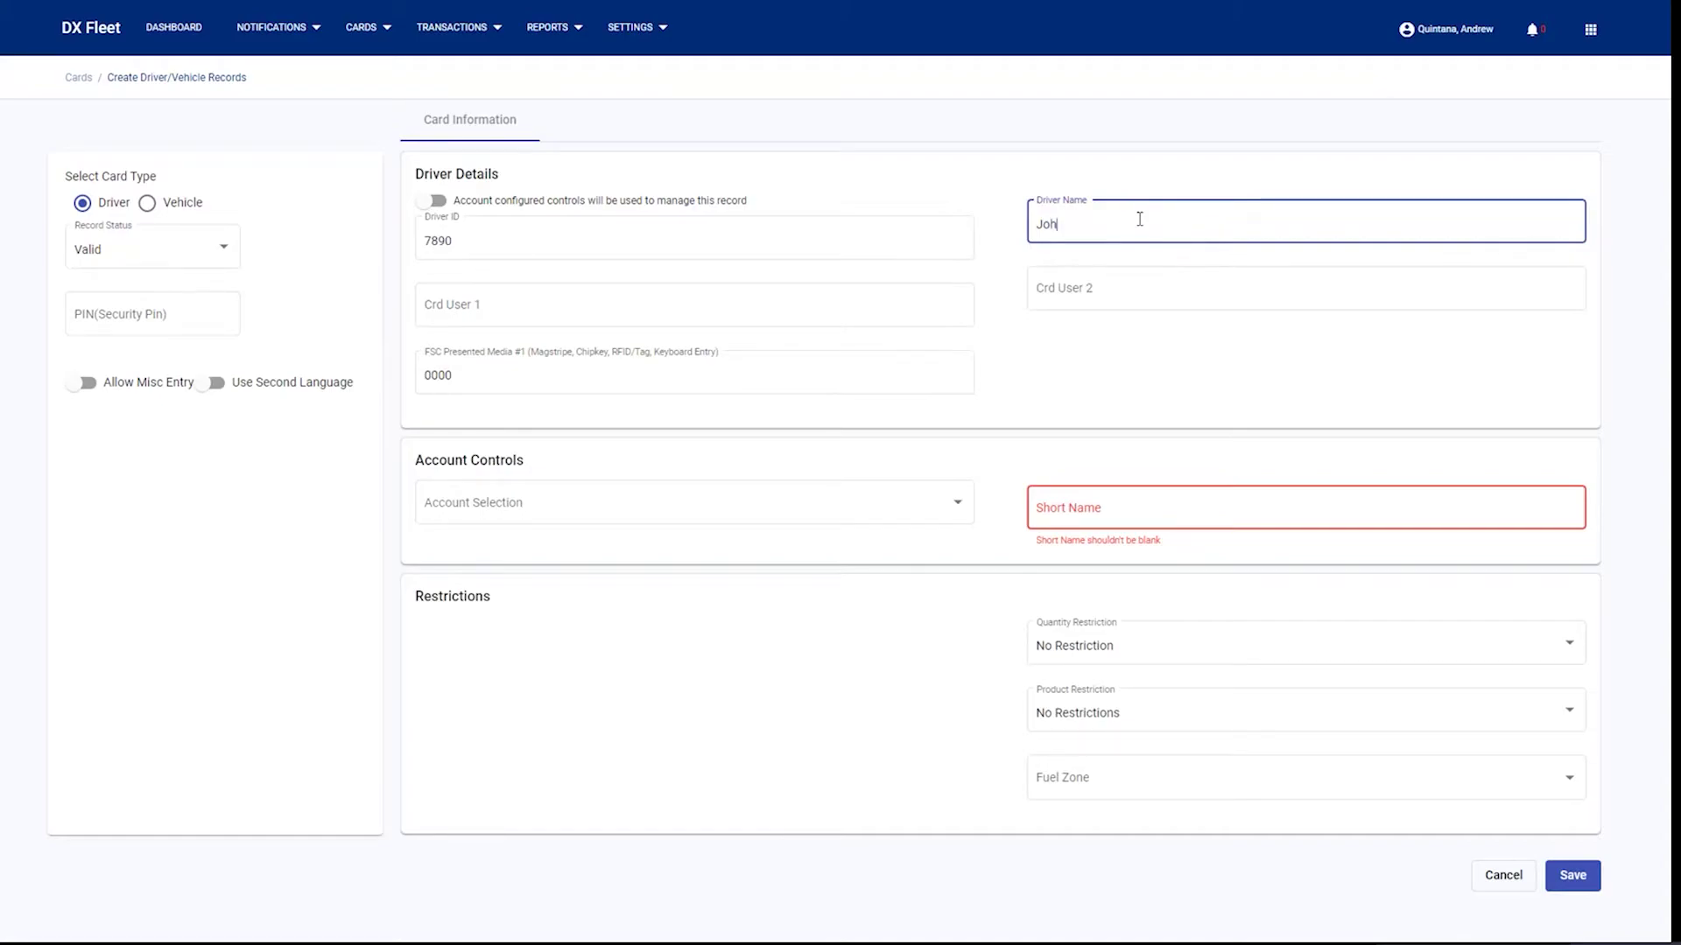
pyautogui.write('n Smith')
# - Replace the FSC Presented Media #1 value 0000 with 7890
pyautogui.click(457, 372)
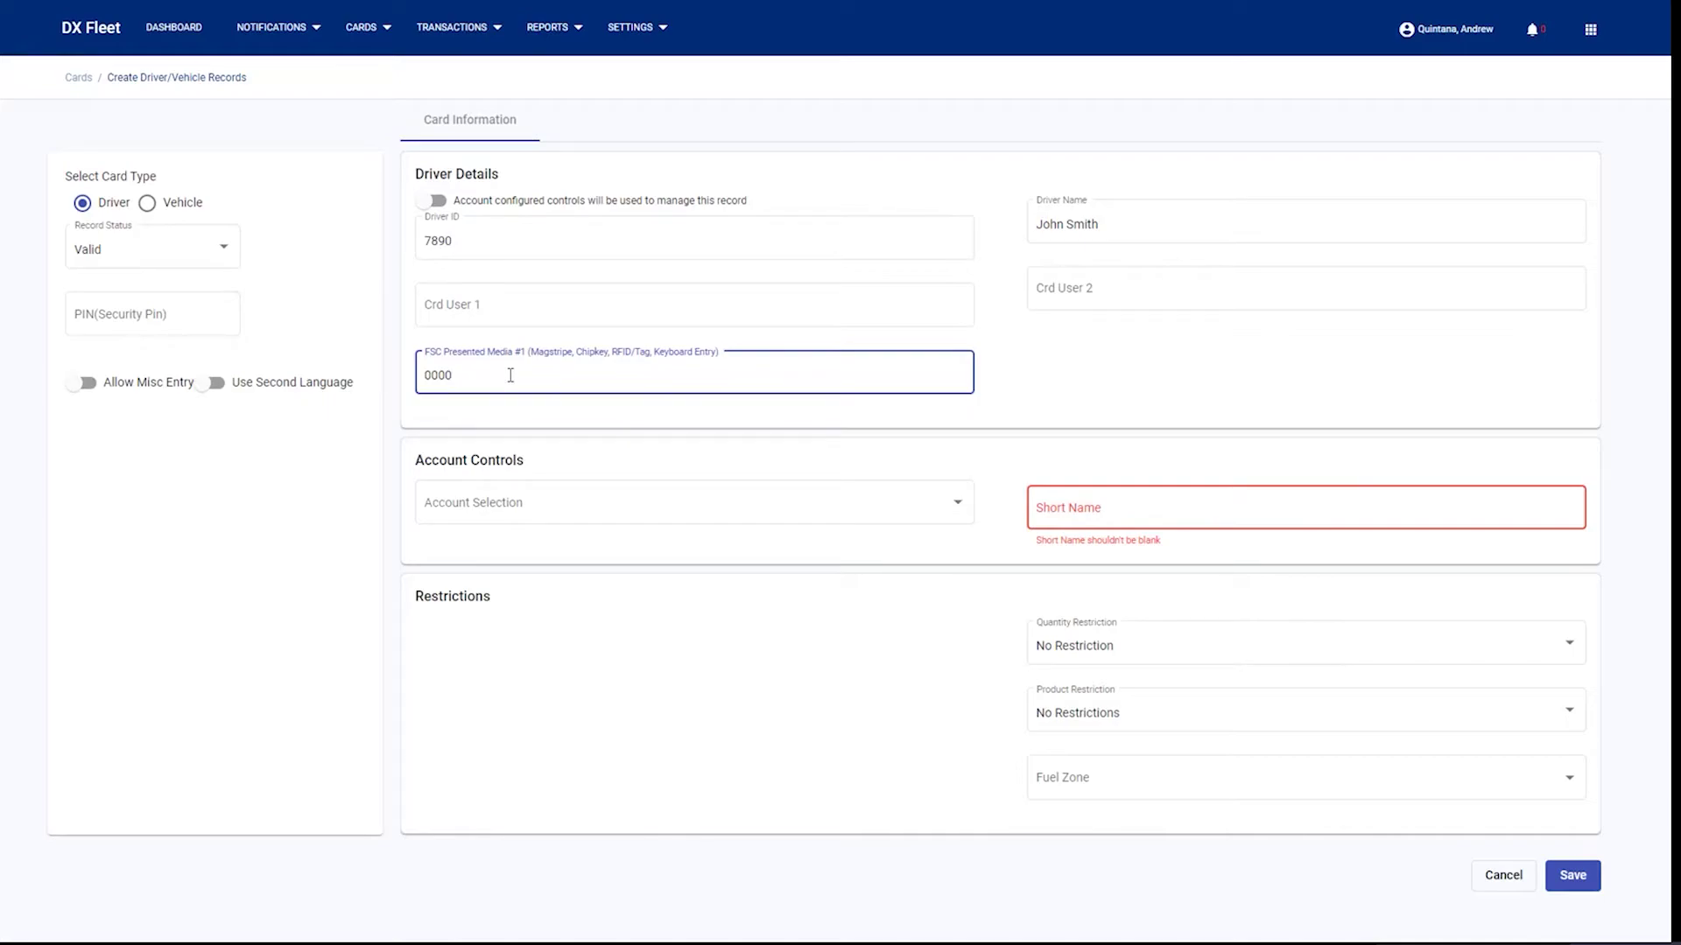
pyautogui.moveTo(510, 375); pyautogui.dragTo(423, 380)
pyautogui.moveTo(575, 256); pyautogui.dragTo(391, 248)
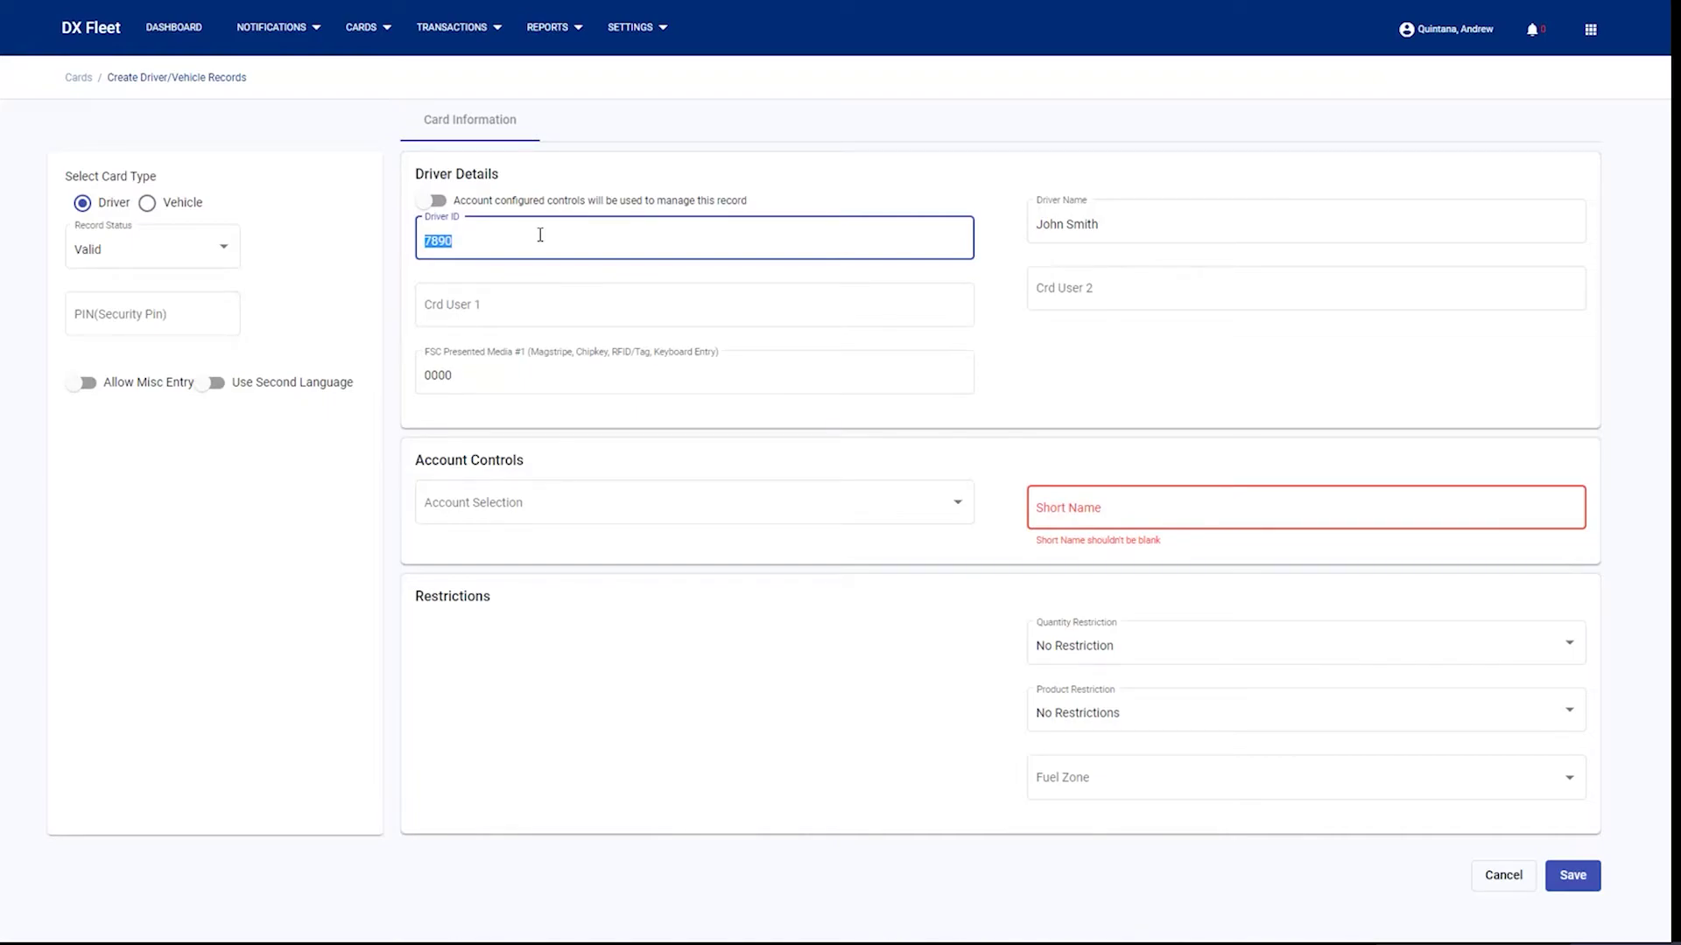
pyautogui.click(540, 234)
pyautogui.click(473, 371)
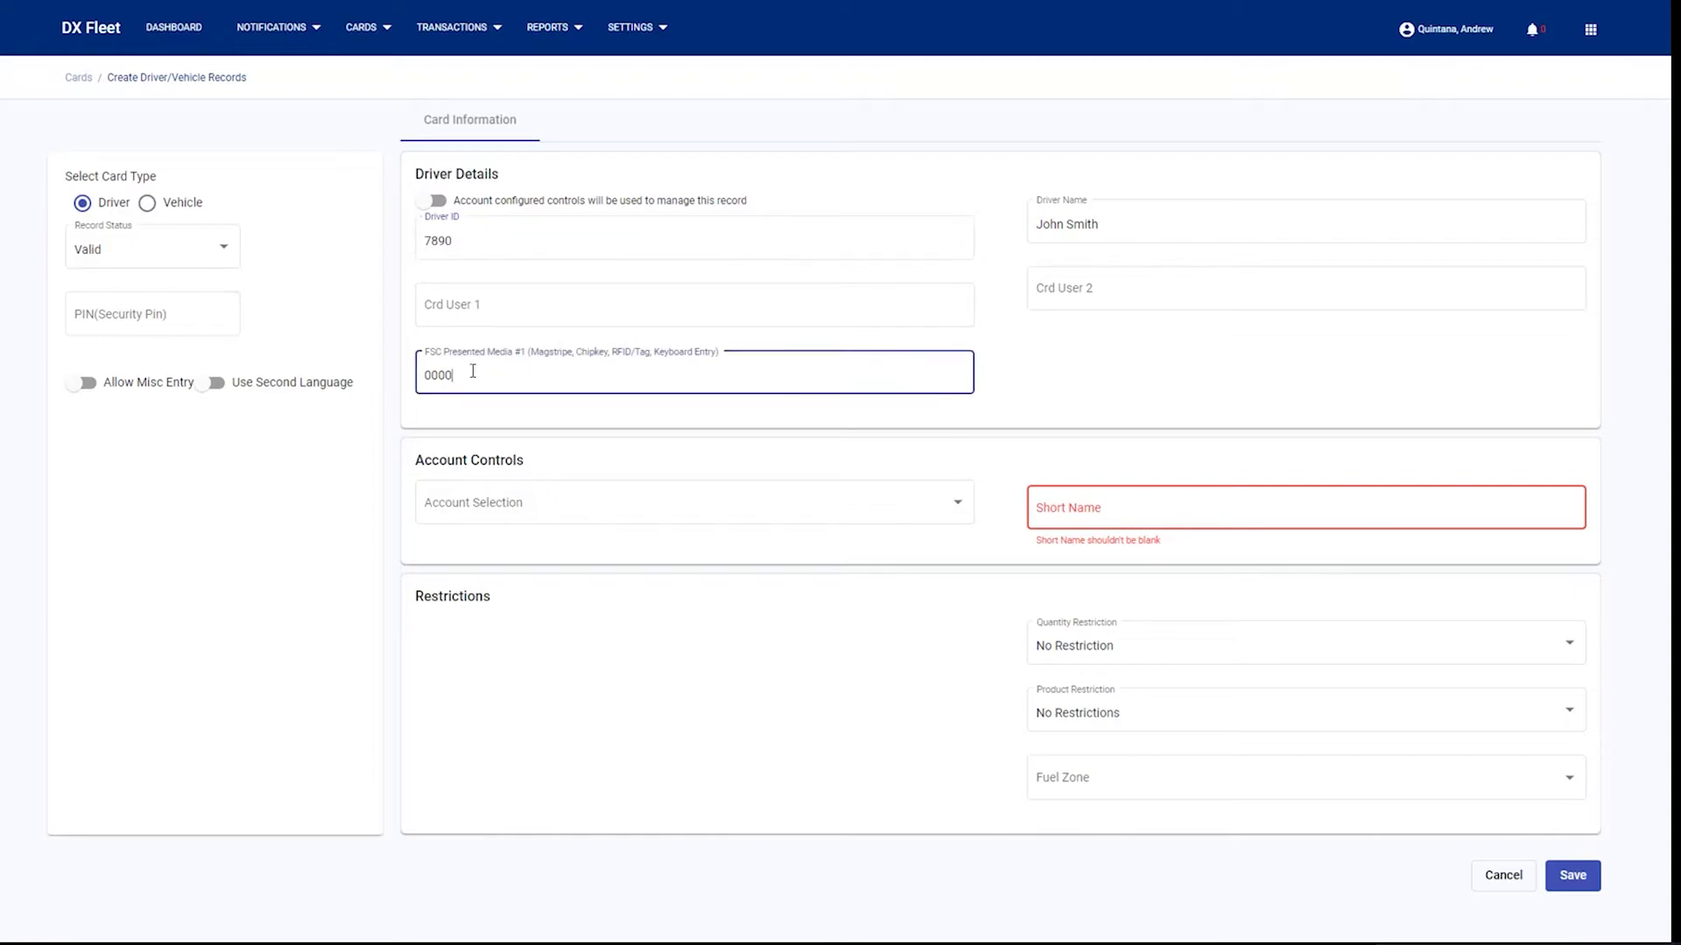
pyautogui.doubleClick(472, 371)
pyautogui.write('7890')
# - Keep the record status Valid and enter the security PIN and the card's short name
pyautogui.click(121, 261)
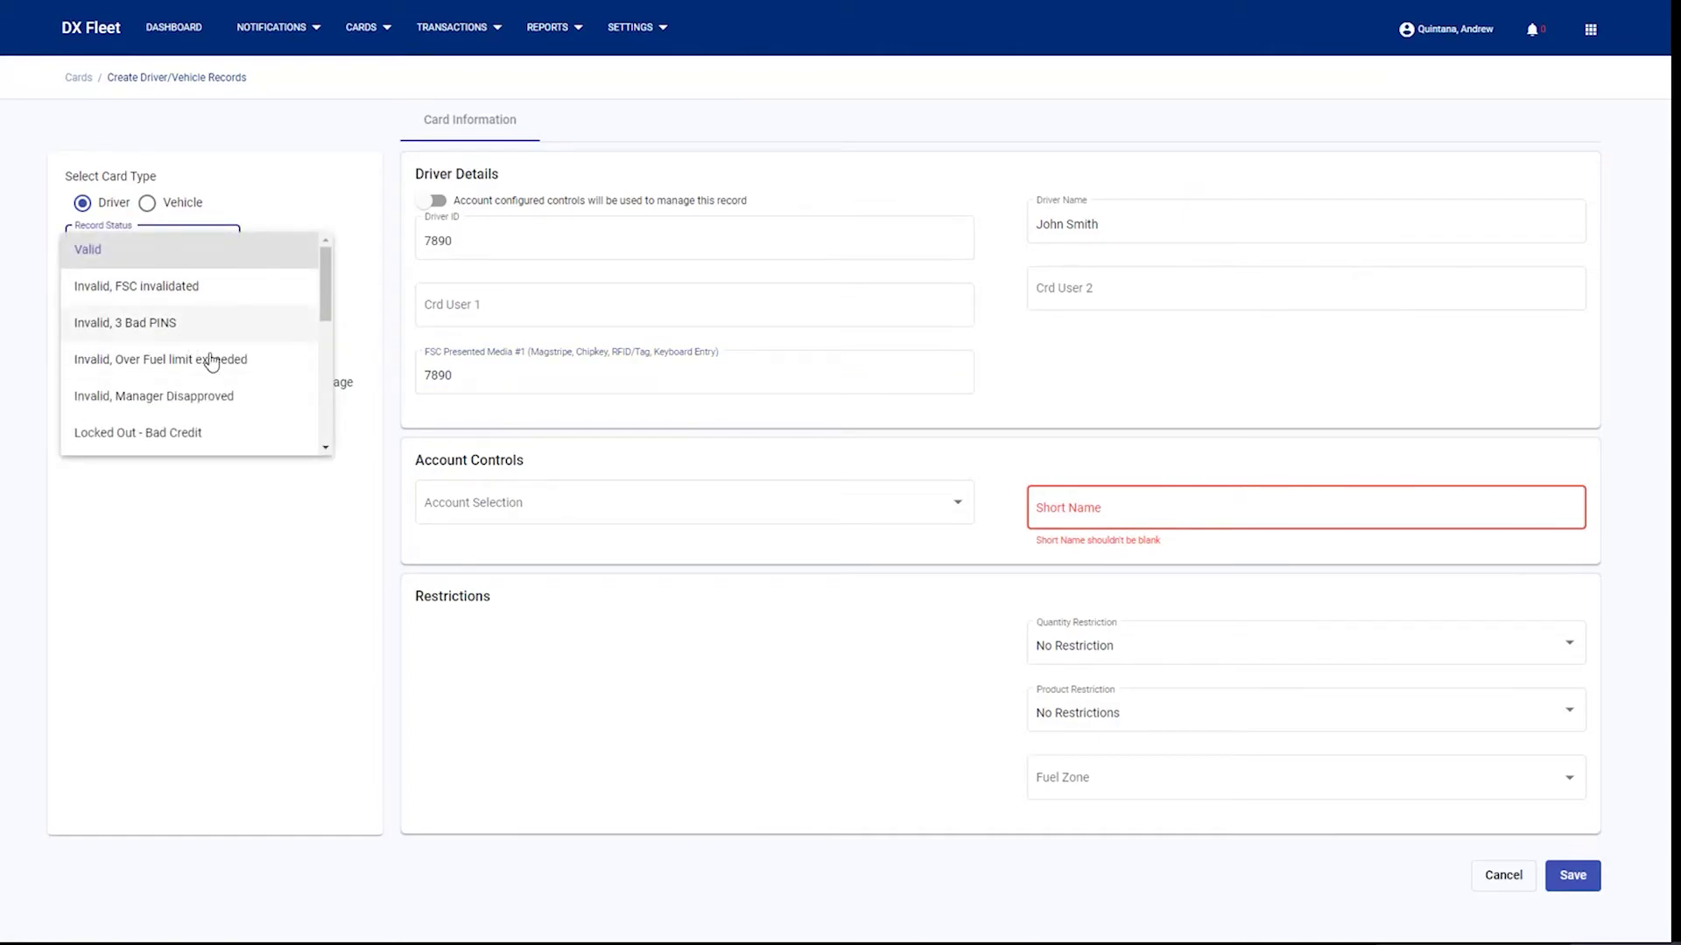
pyautogui.scroll(-2, 213, 377)
pyautogui.scroll(-1, 207, 394)
pyautogui.scroll(3, 210, 388)
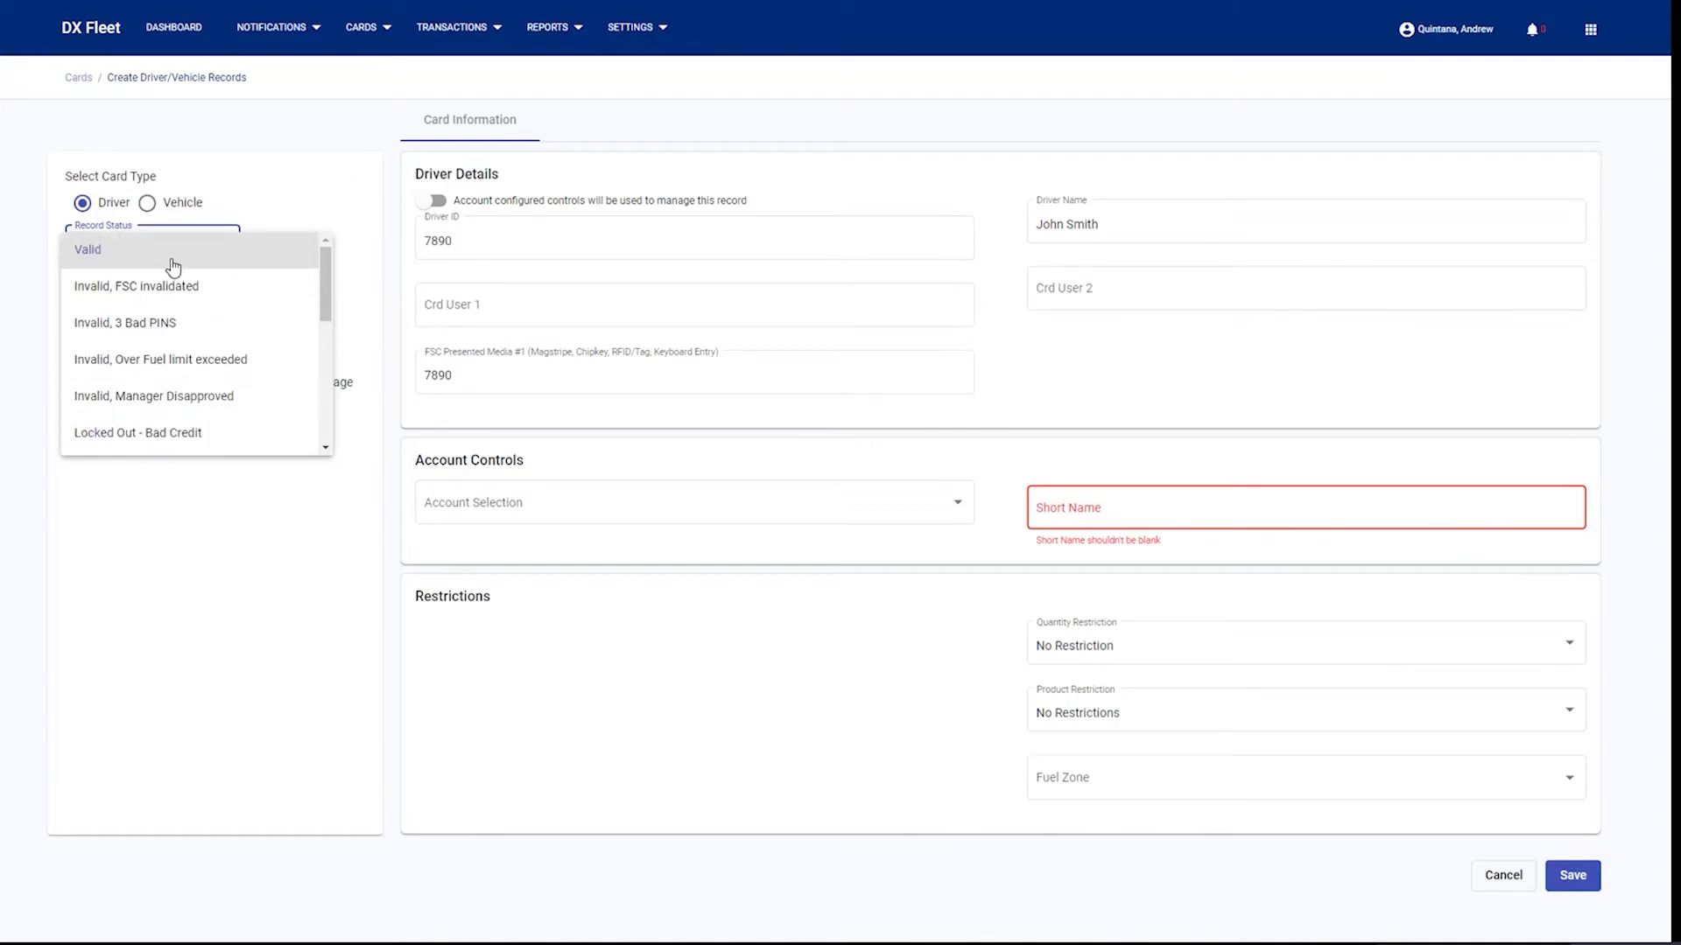
pyautogui.click(178, 260)
pyautogui.click(186, 313)
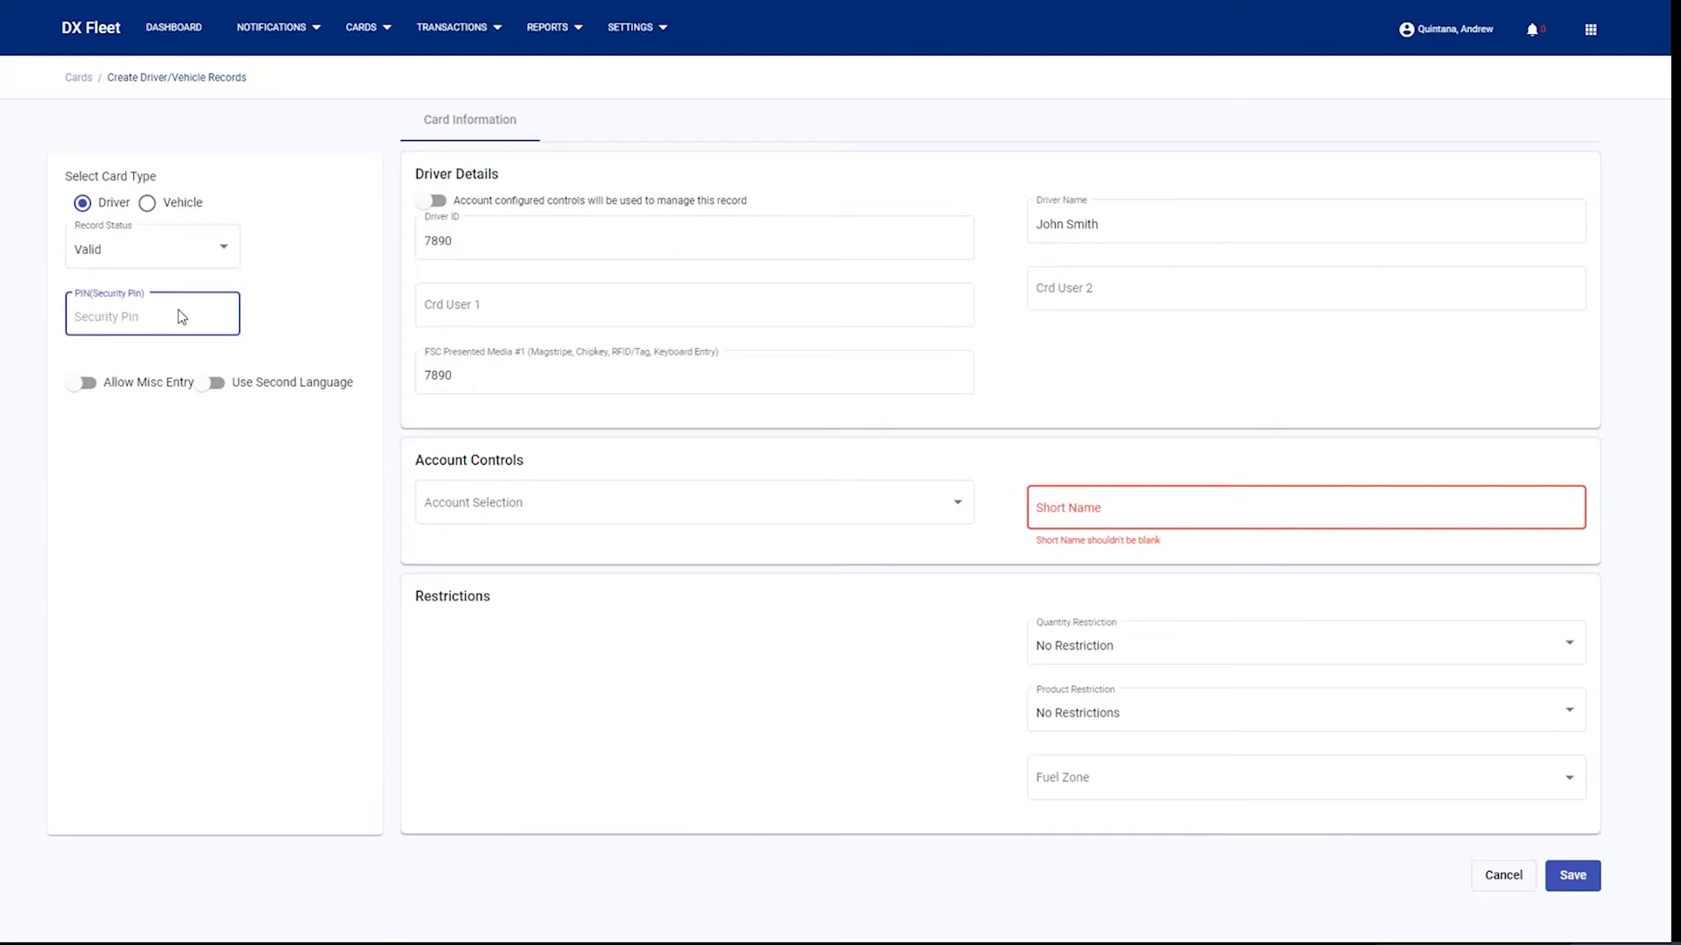
pyautogui.write('1234')
pyautogui.click(1147, 499)
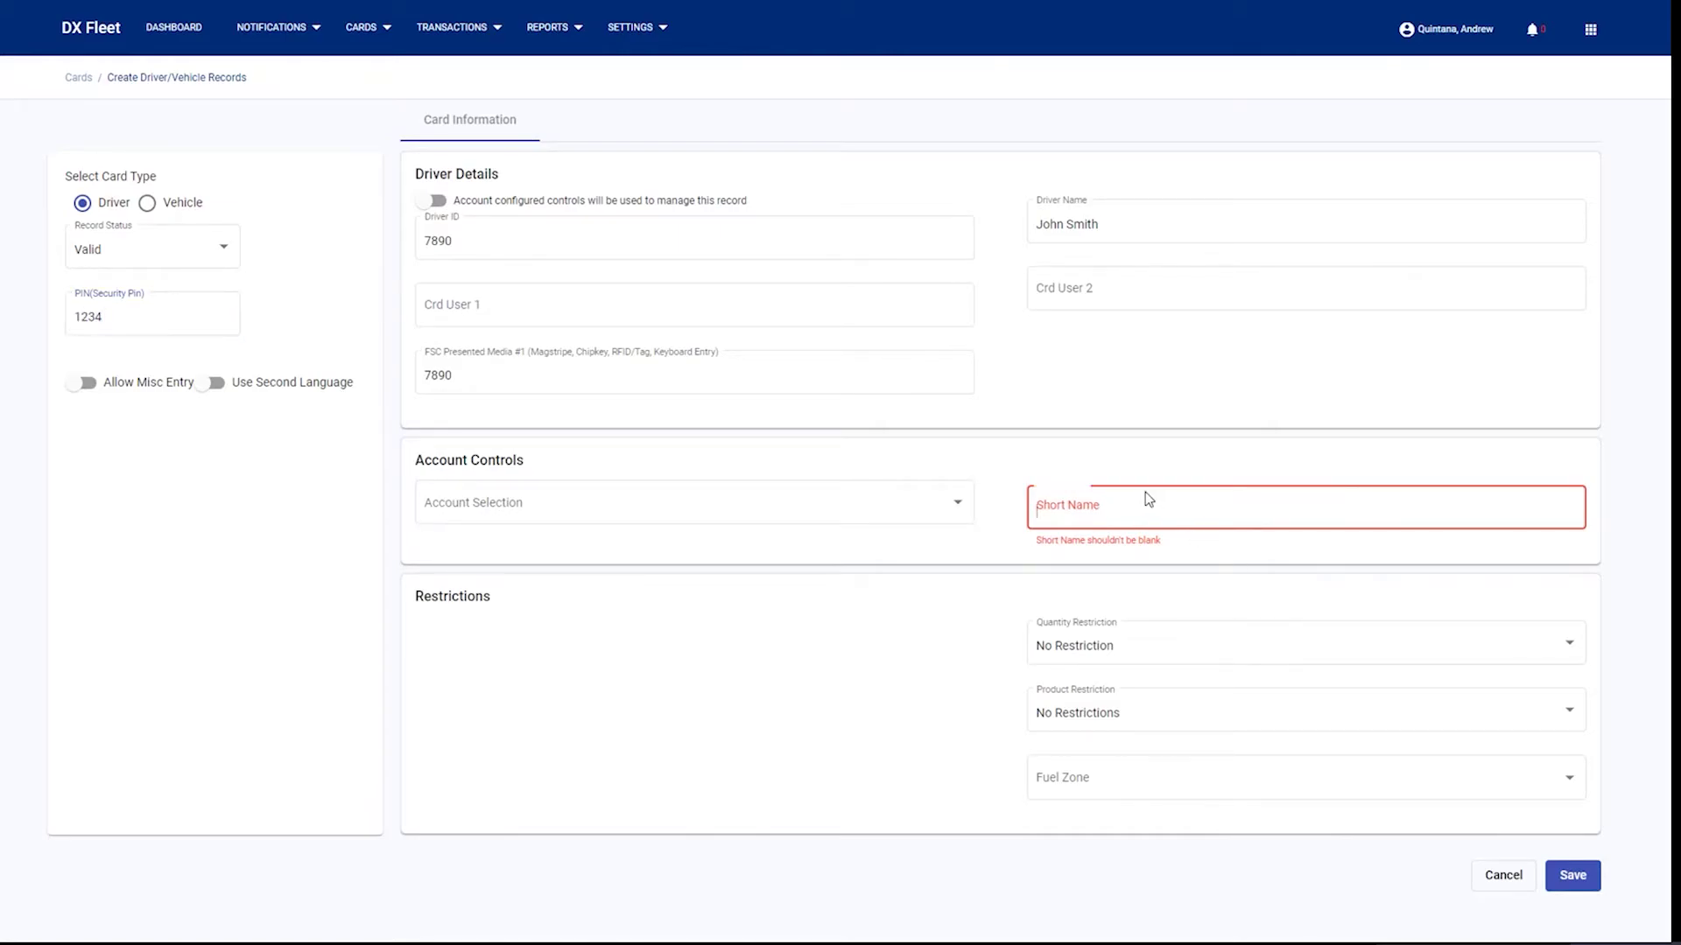
pyautogui.write('John')
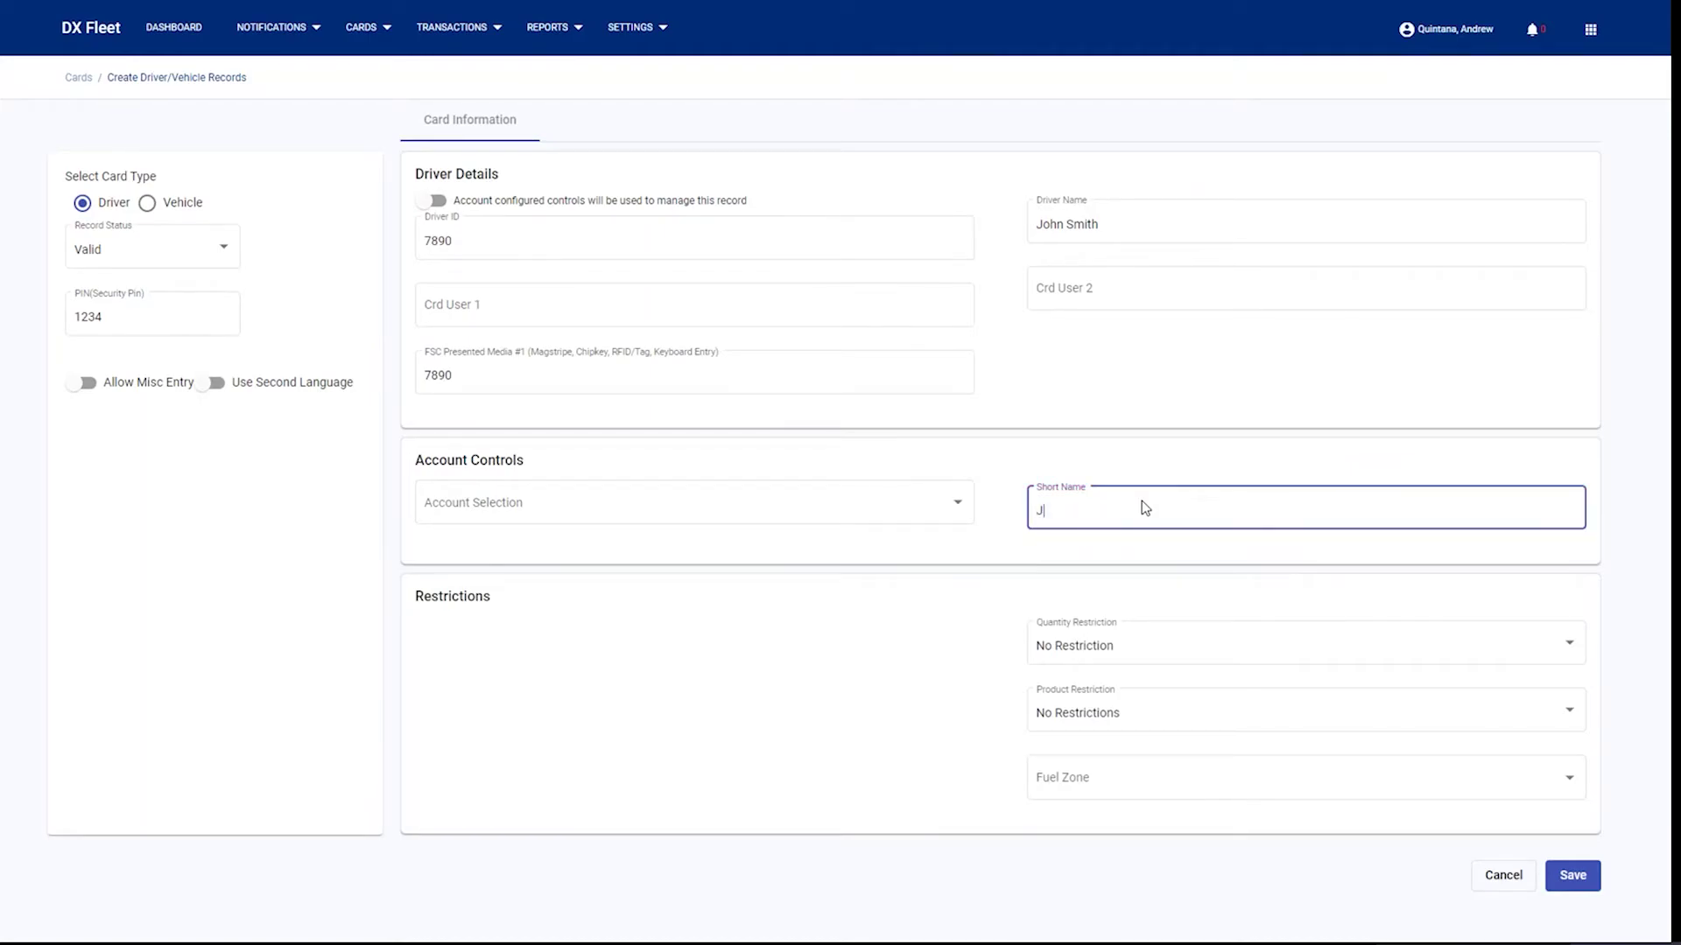
# - Set quantity 40, fuel zone All Sites and account 500 Tech dept, then save the card
pyautogui.click(1160, 667)
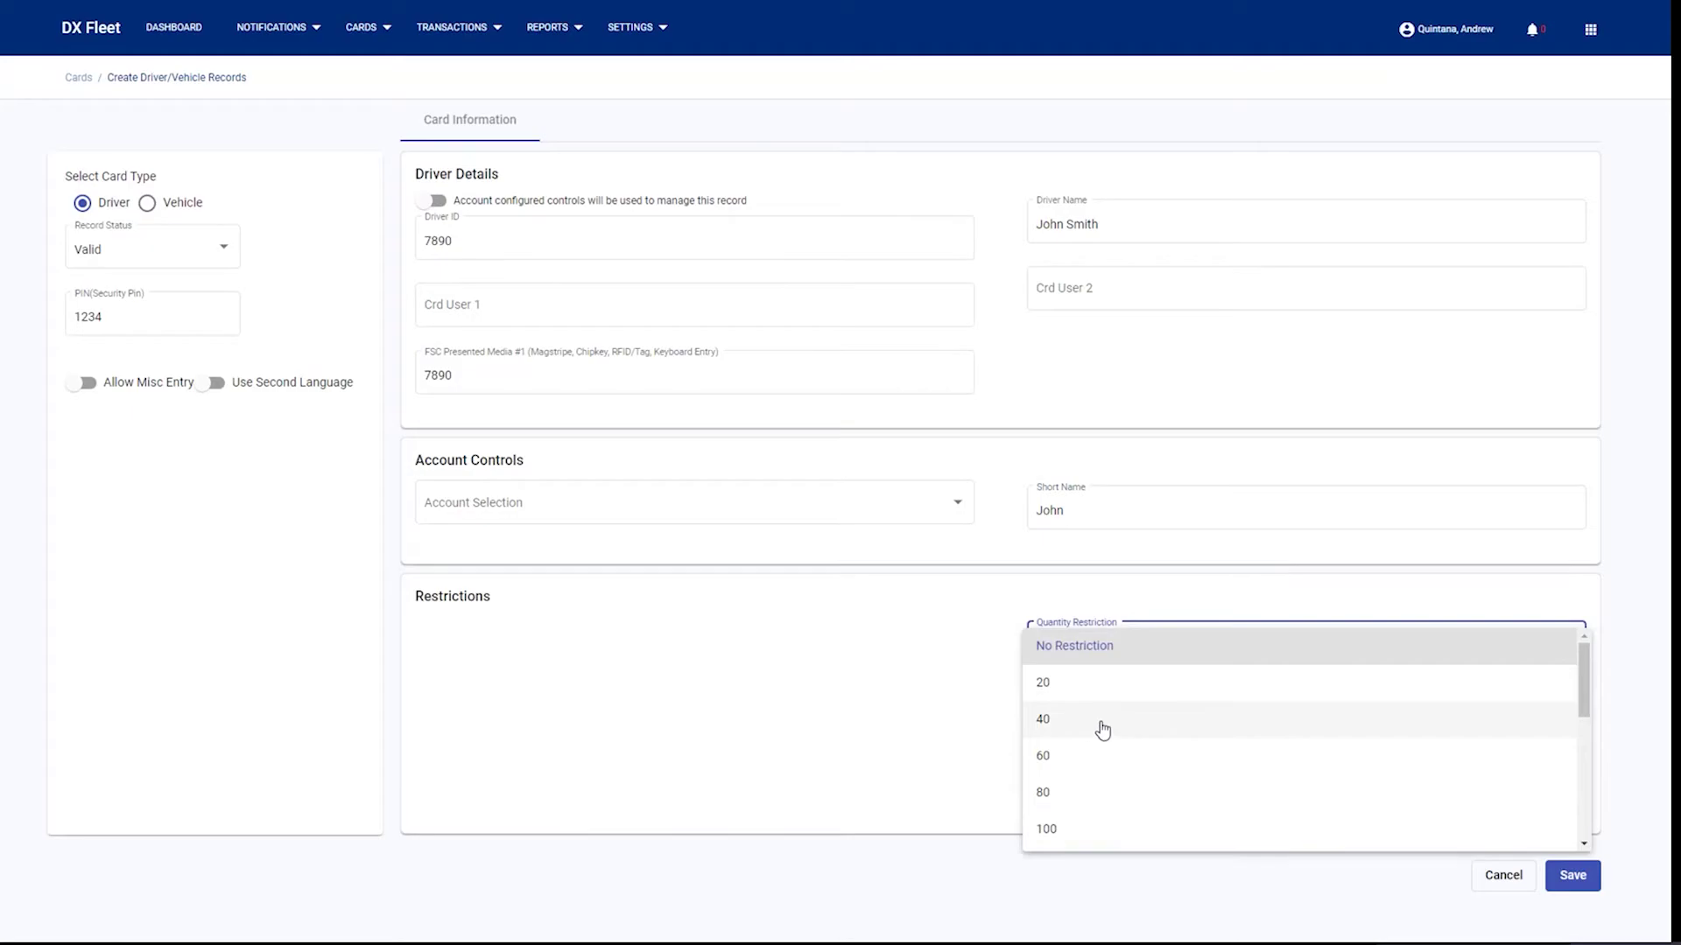
pyautogui.click(1101, 727)
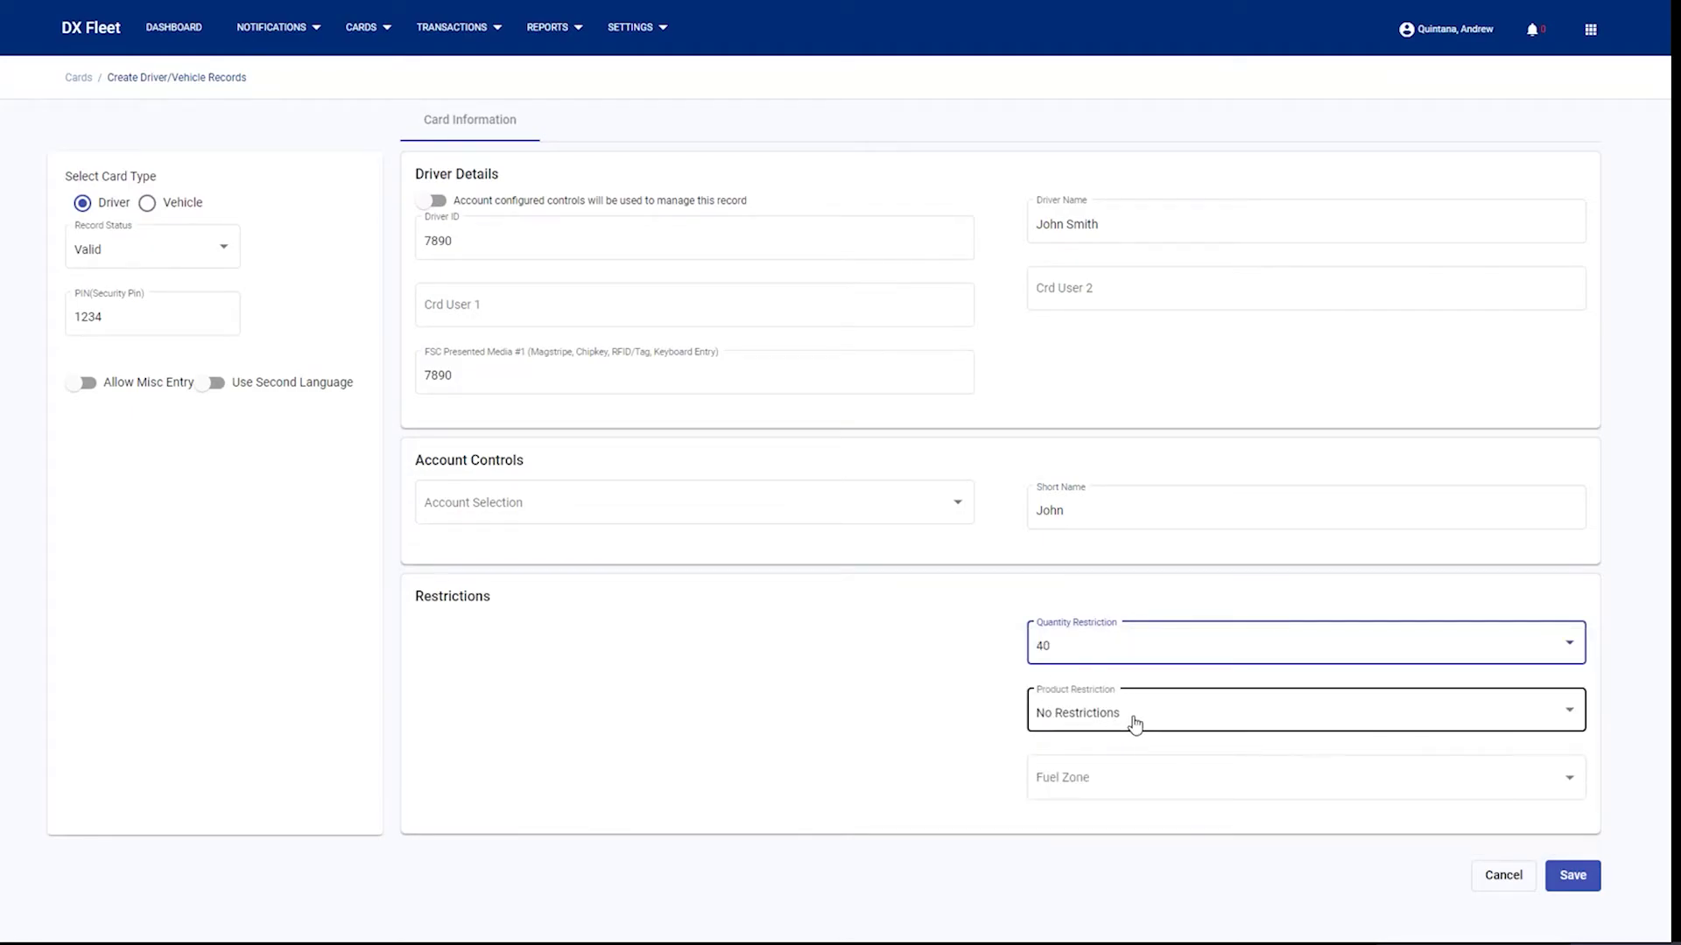
pyautogui.click(1140, 774)
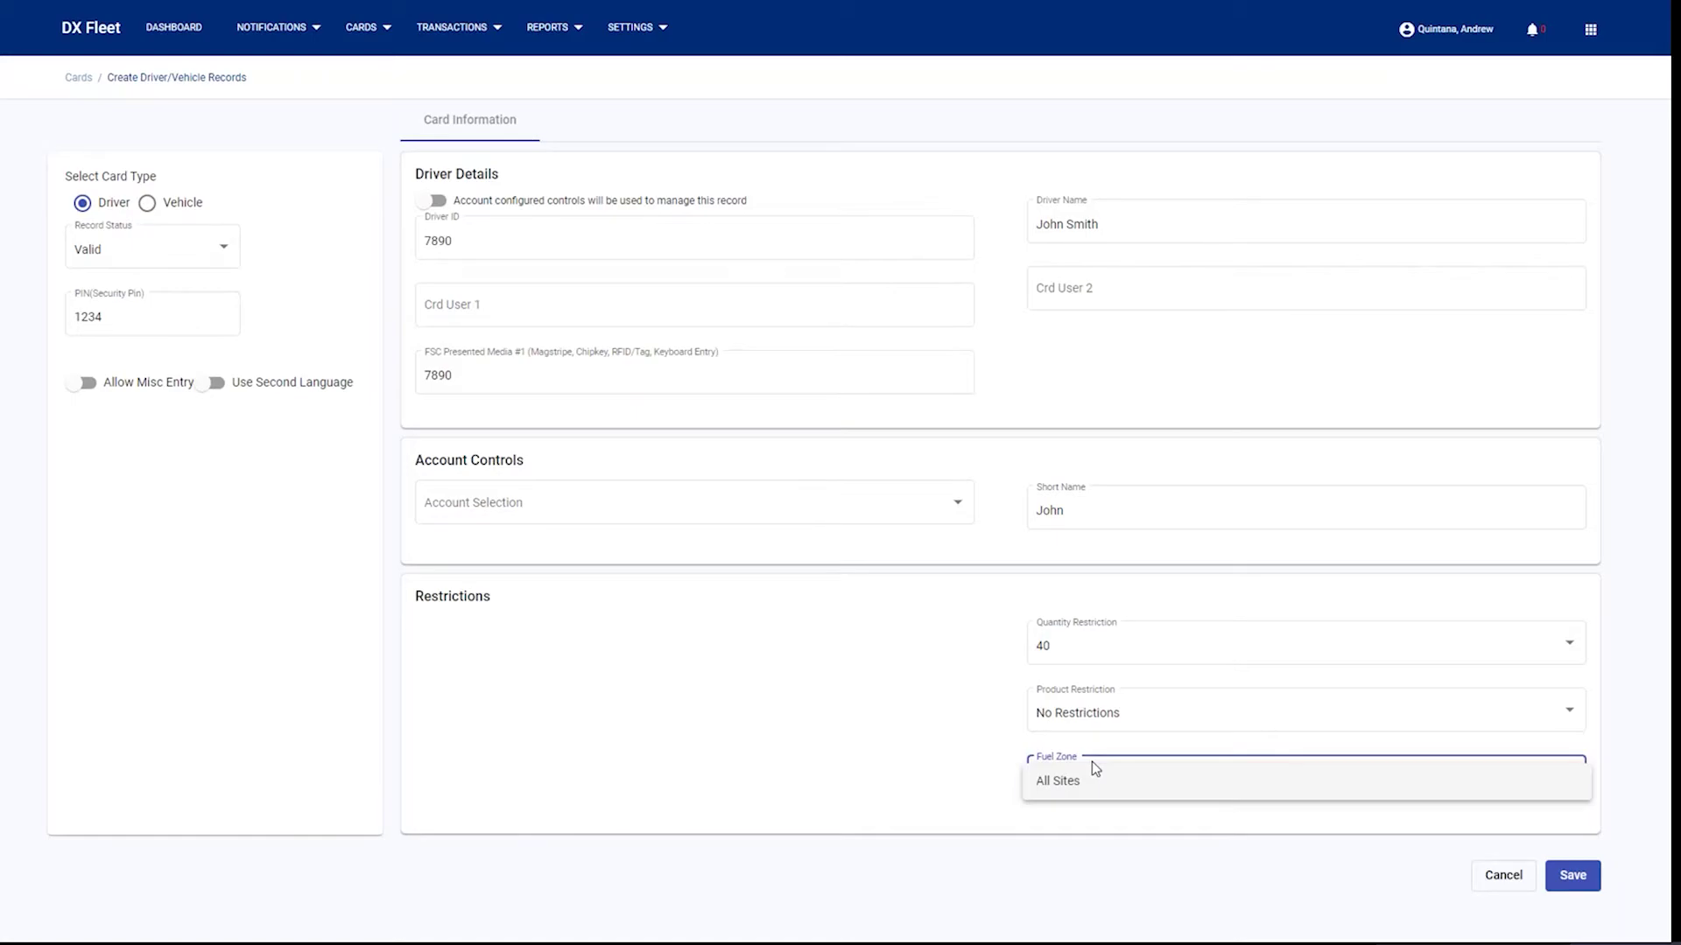
pyautogui.click(1088, 789)
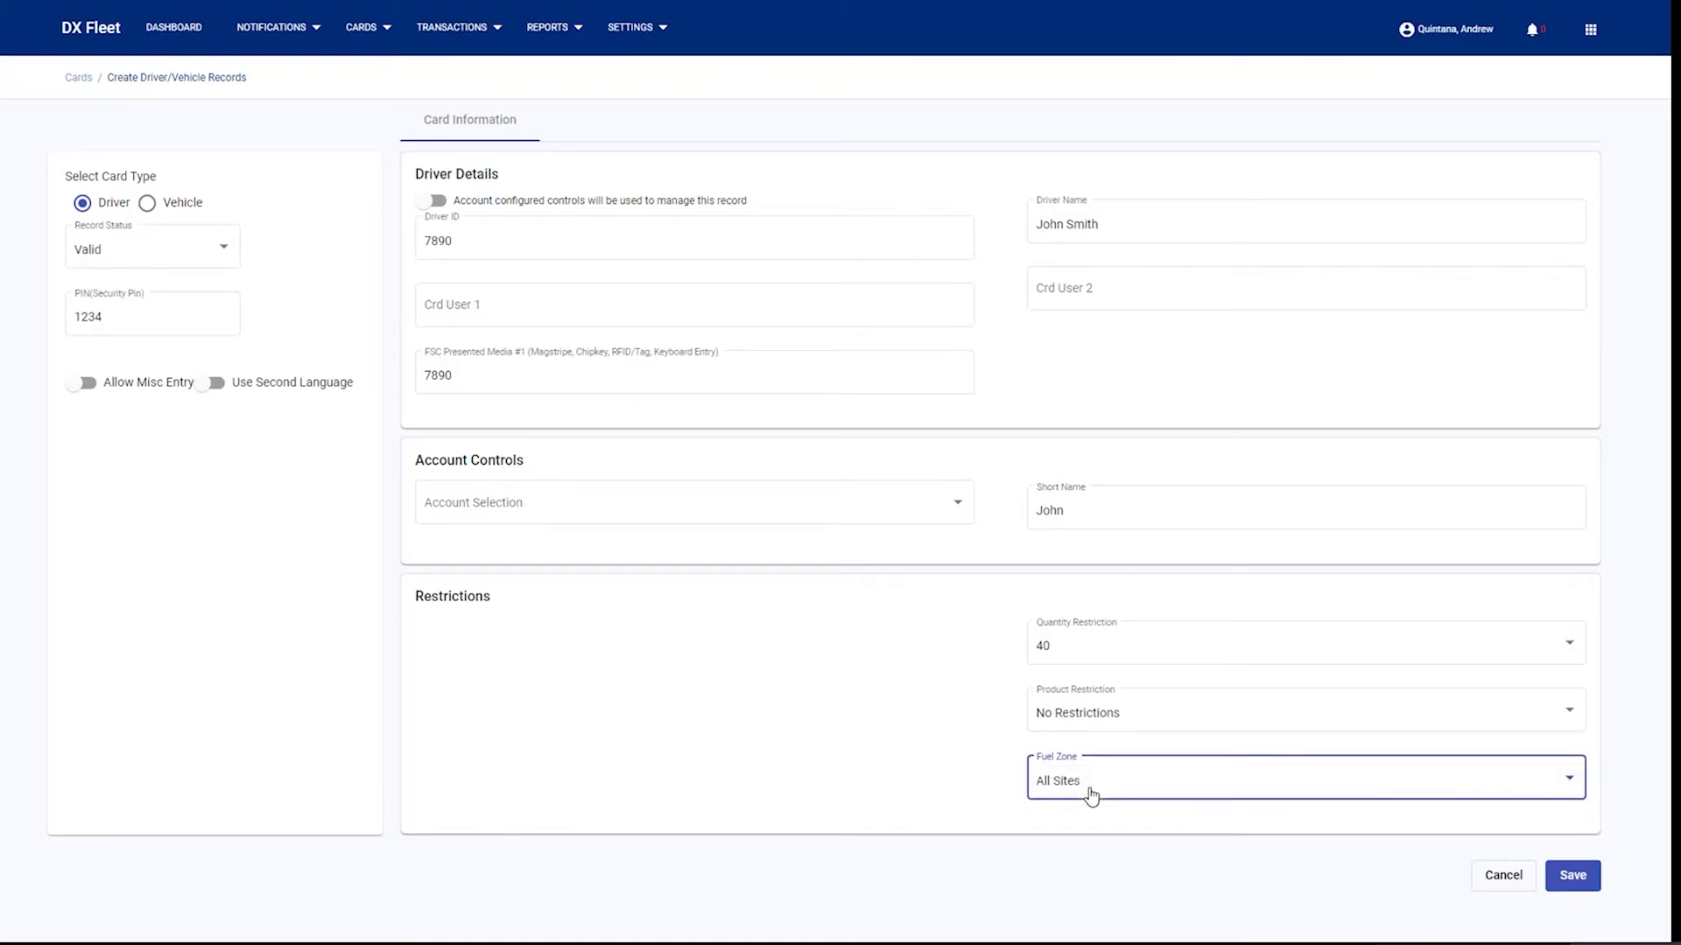
pyautogui.click(1573, 876)
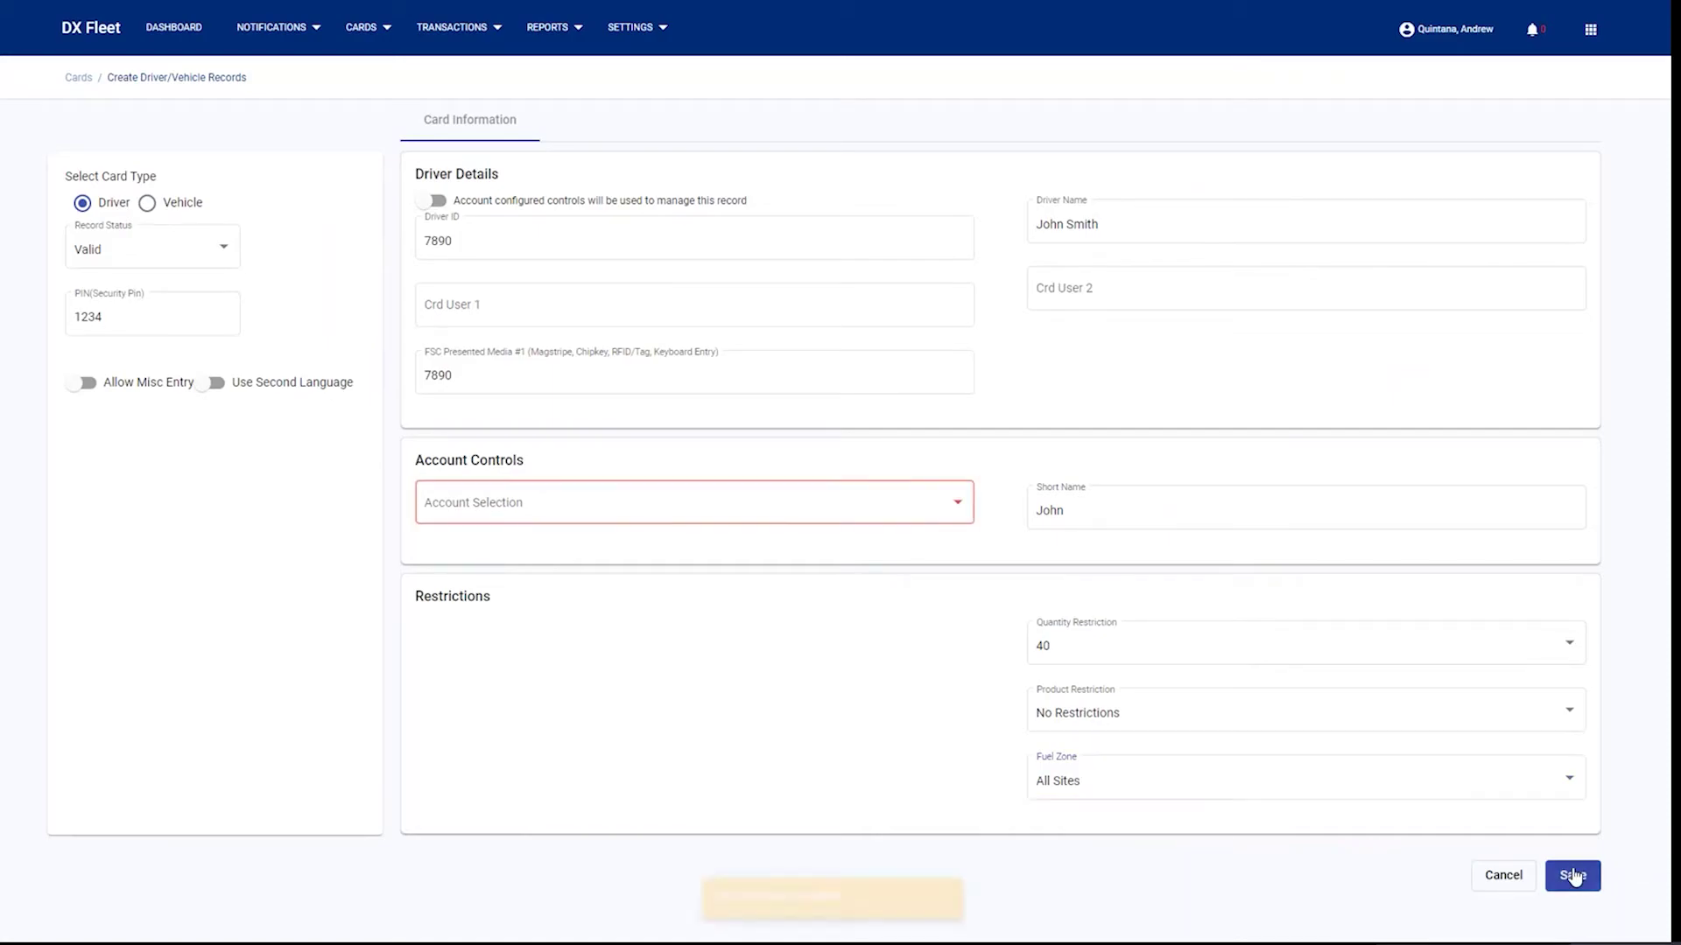
pyautogui.click(810, 499)
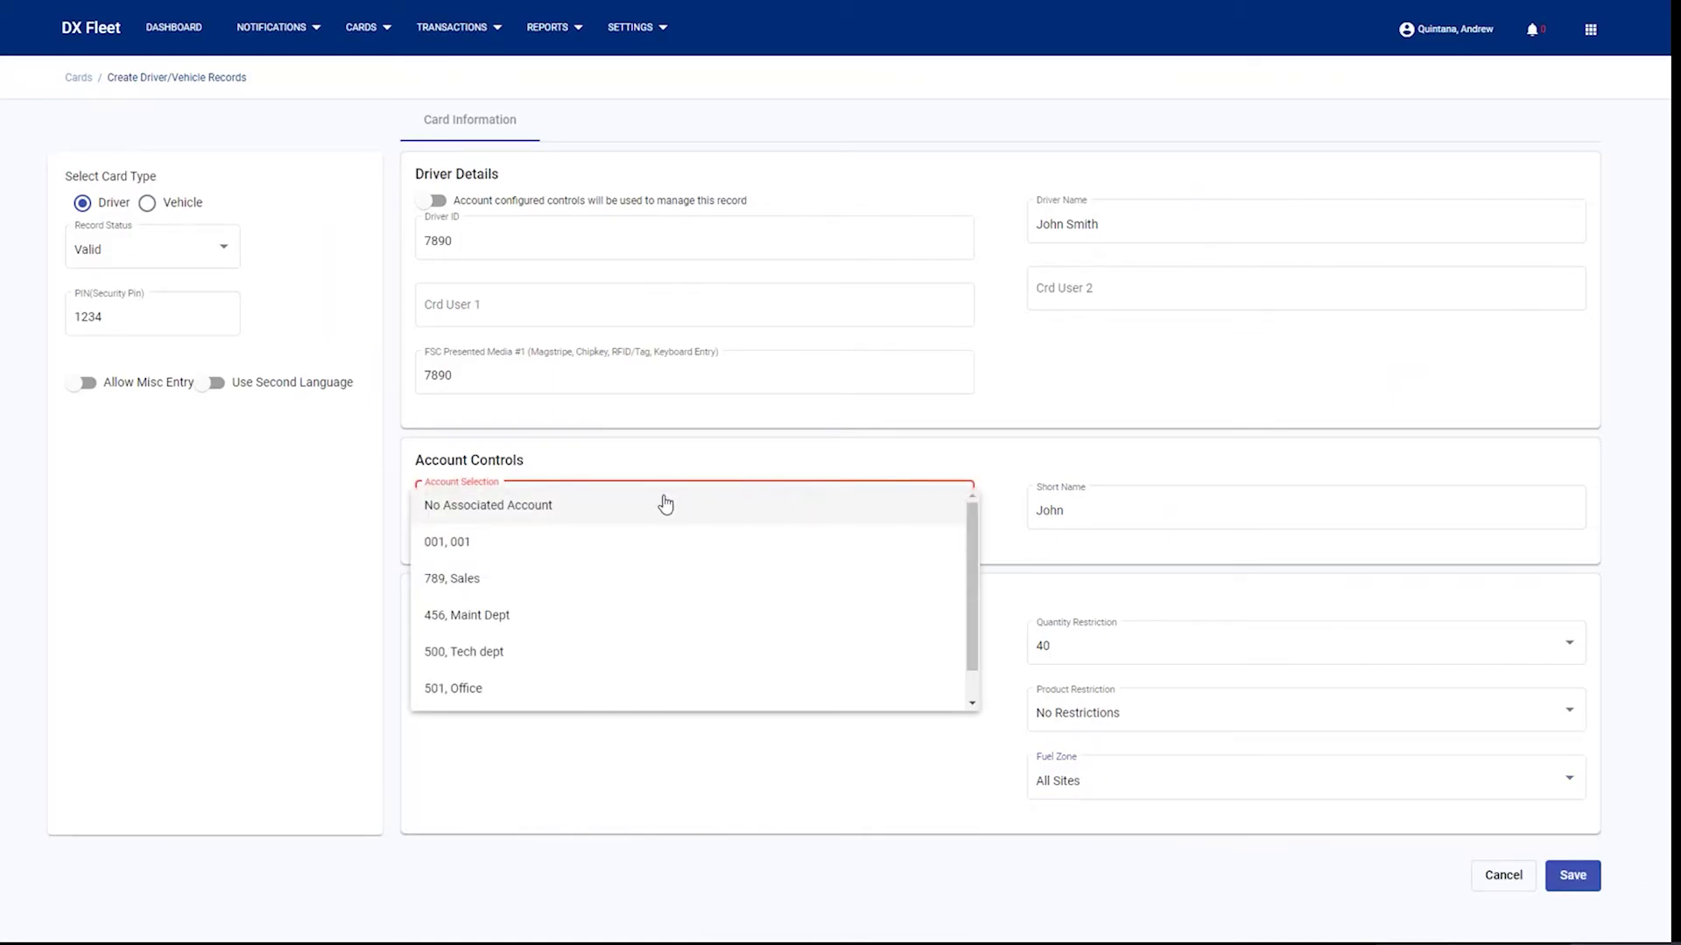
pyautogui.click(529, 655)
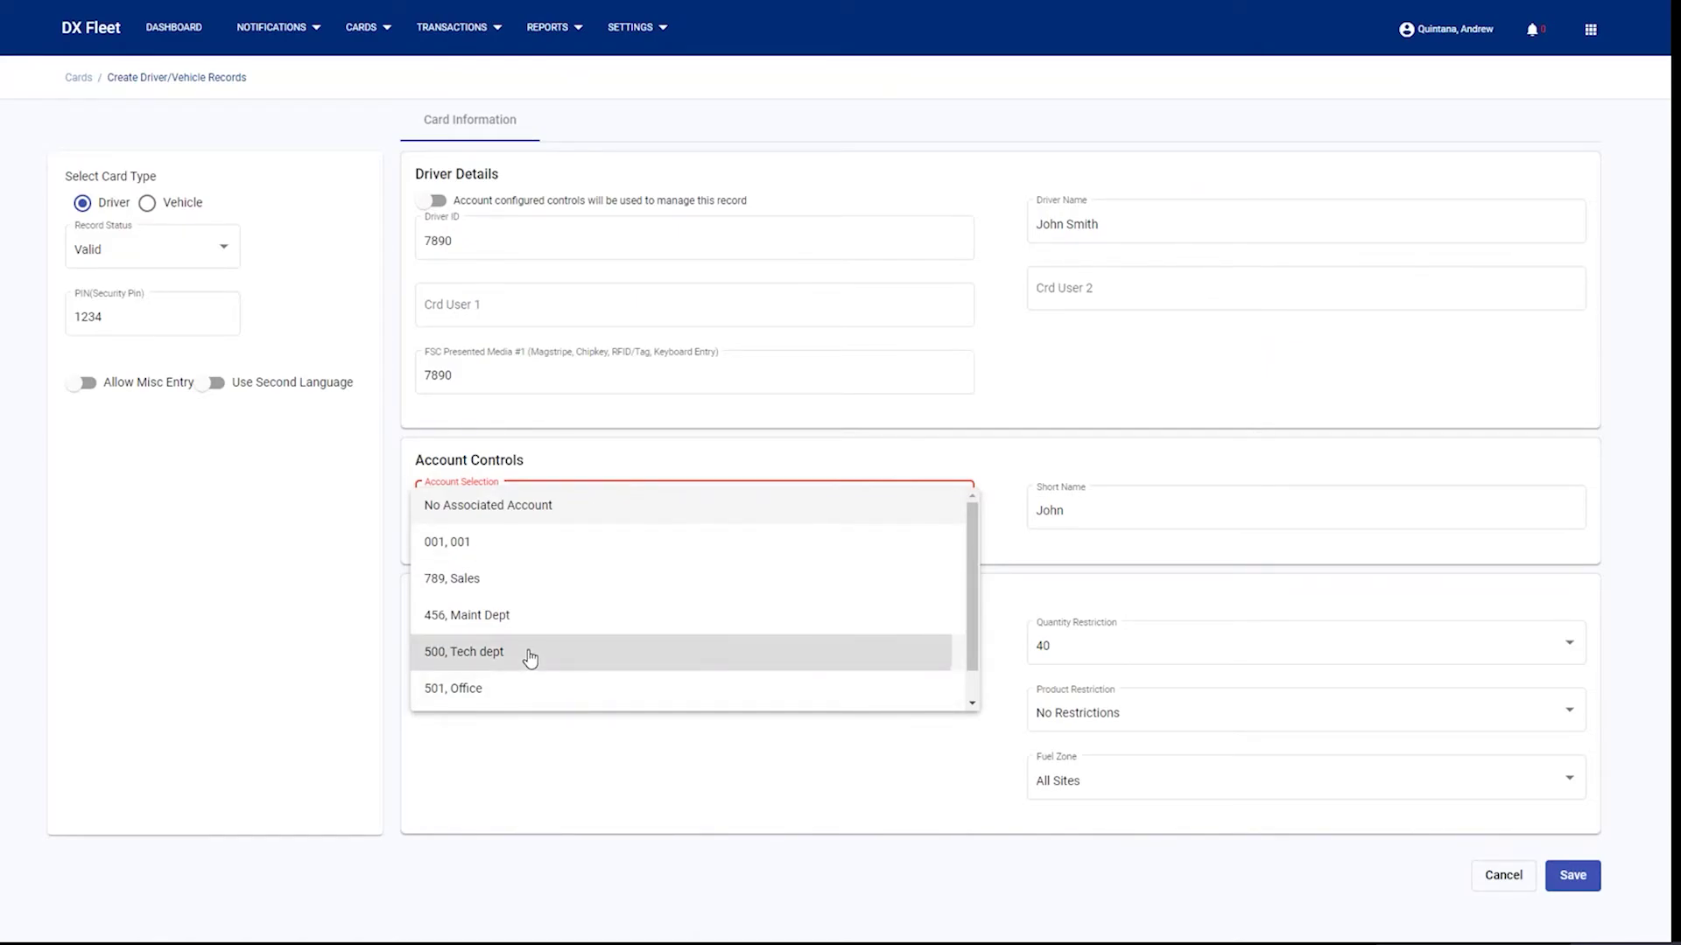
pyautogui.click(1577, 876)
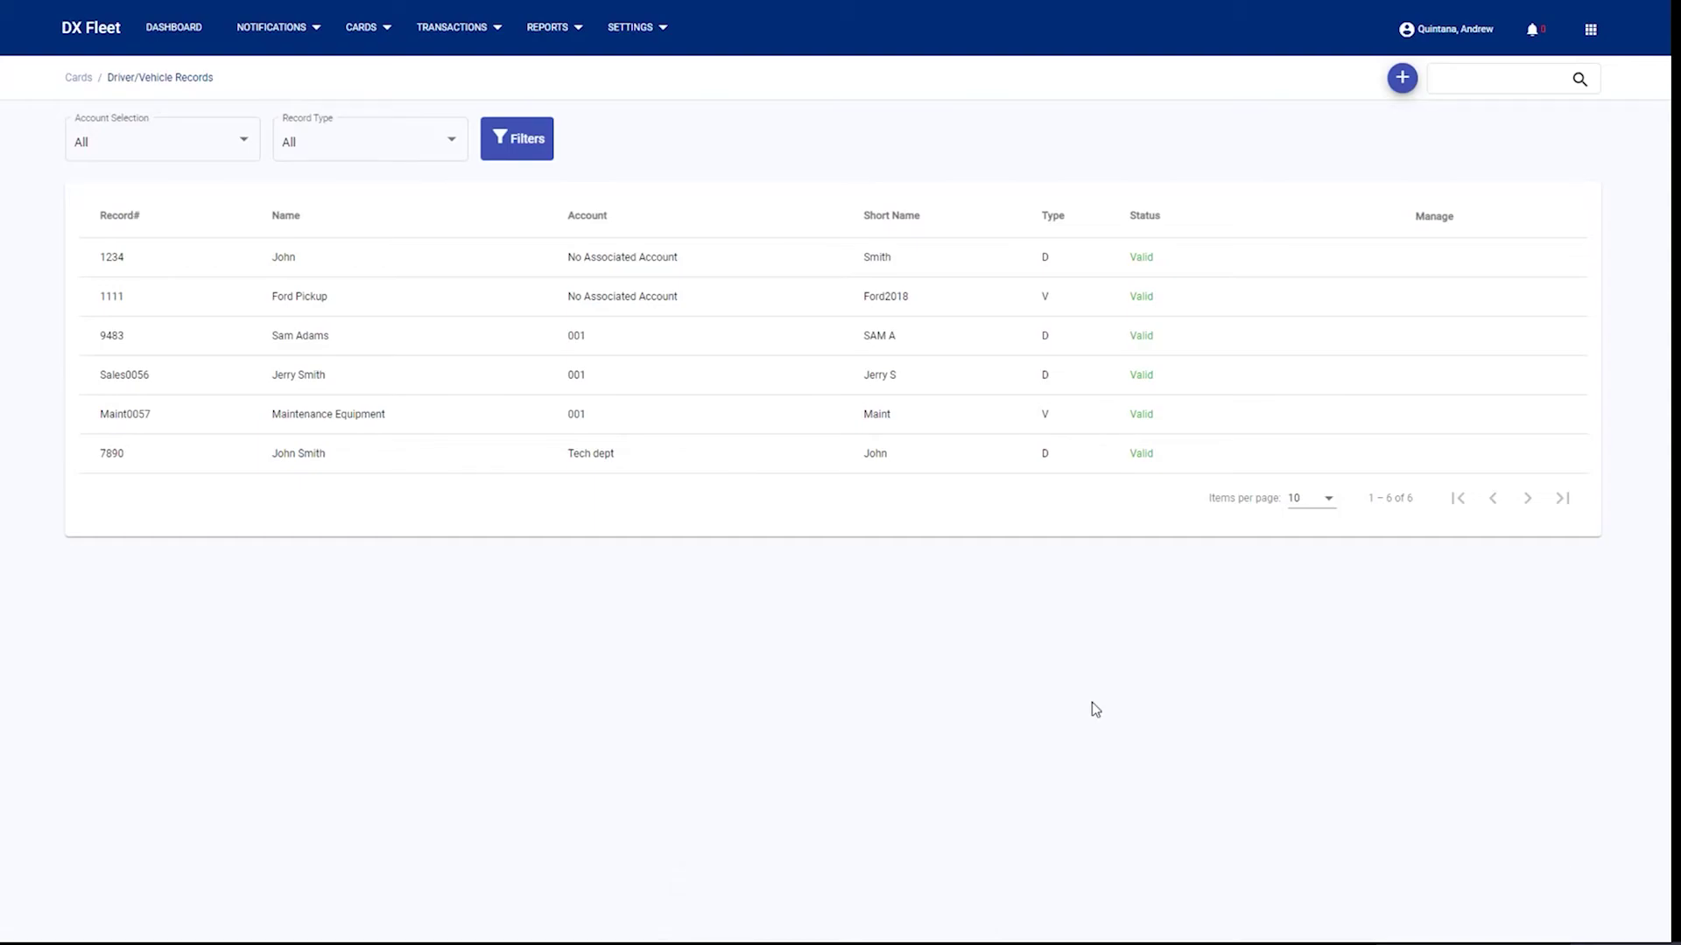
pyautogui.moveTo(686, 457); pyautogui.dragTo(423, 459)
pyautogui.click(433, 460)
# - Filter the records to the '500, Tech dept' account
pyautogui.click(184, 152)
pyautogui.scroll(-2, 109, 293)
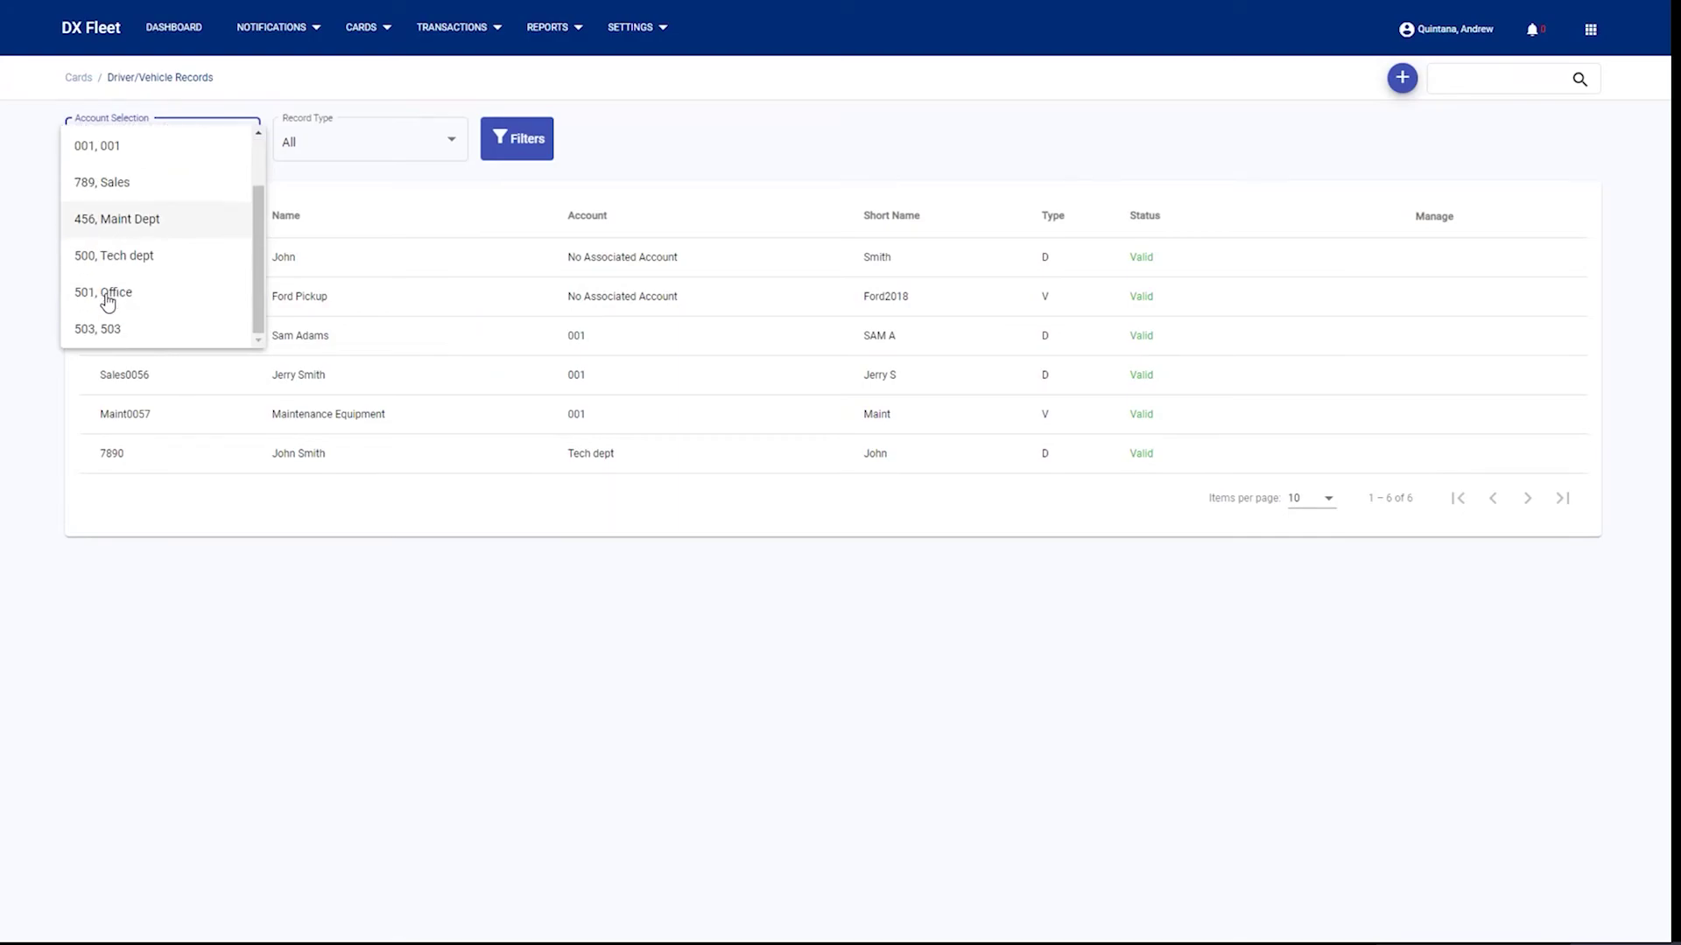
pyautogui.click(120, 260)
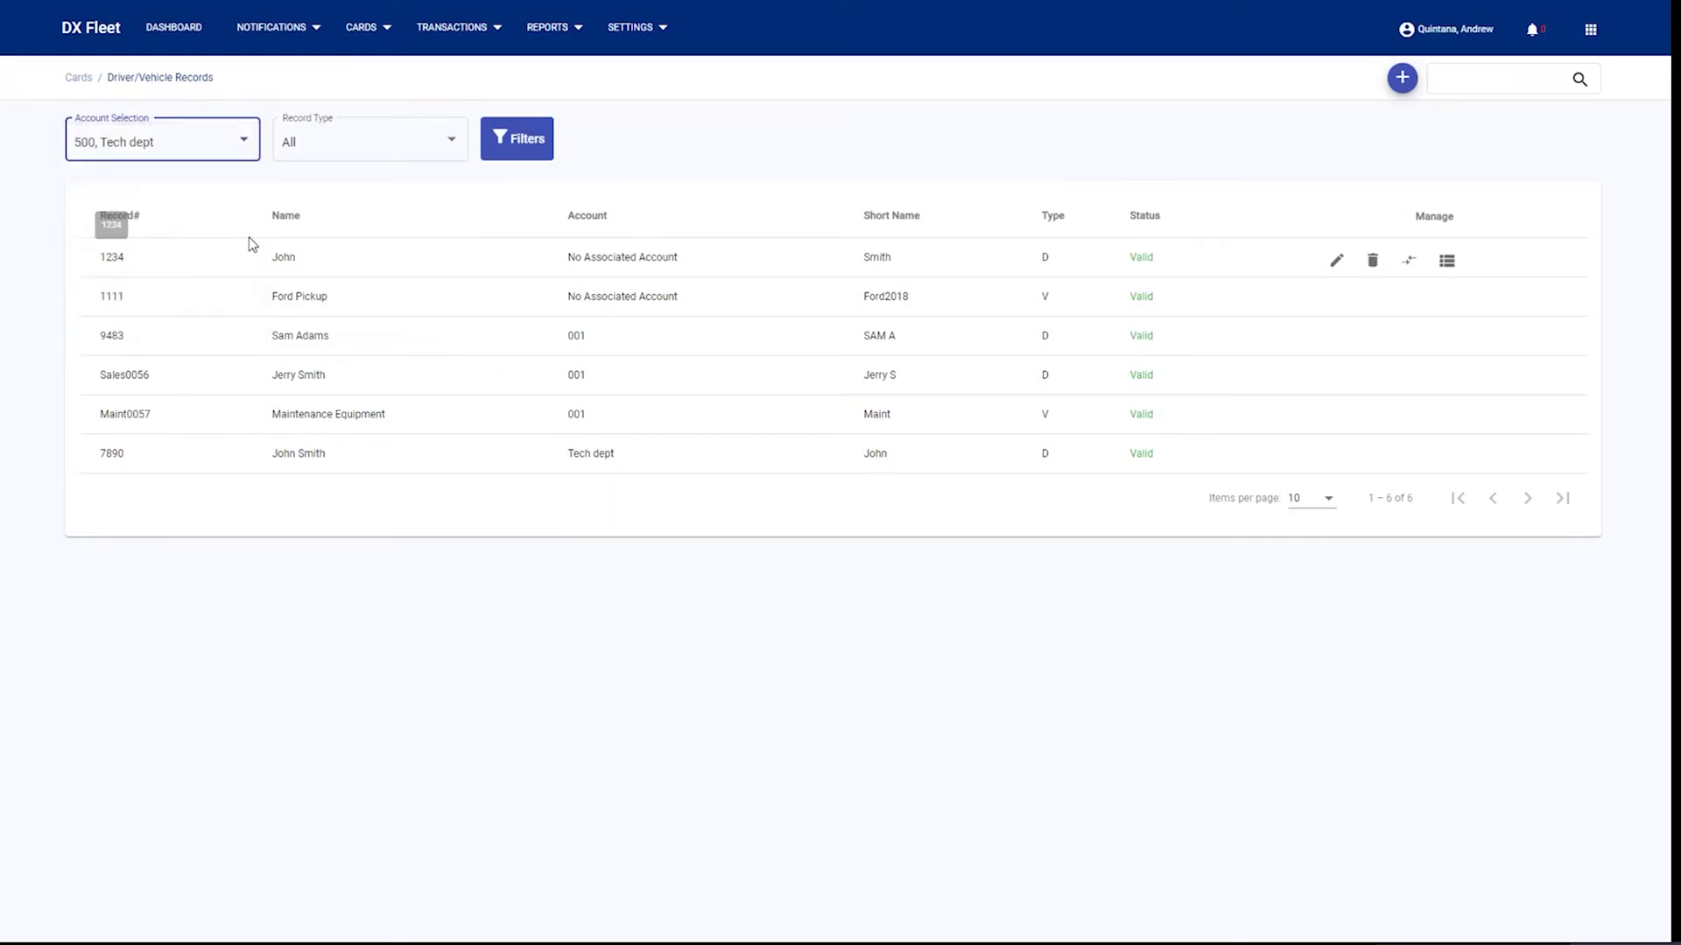
pyautogui.click(527, 149)
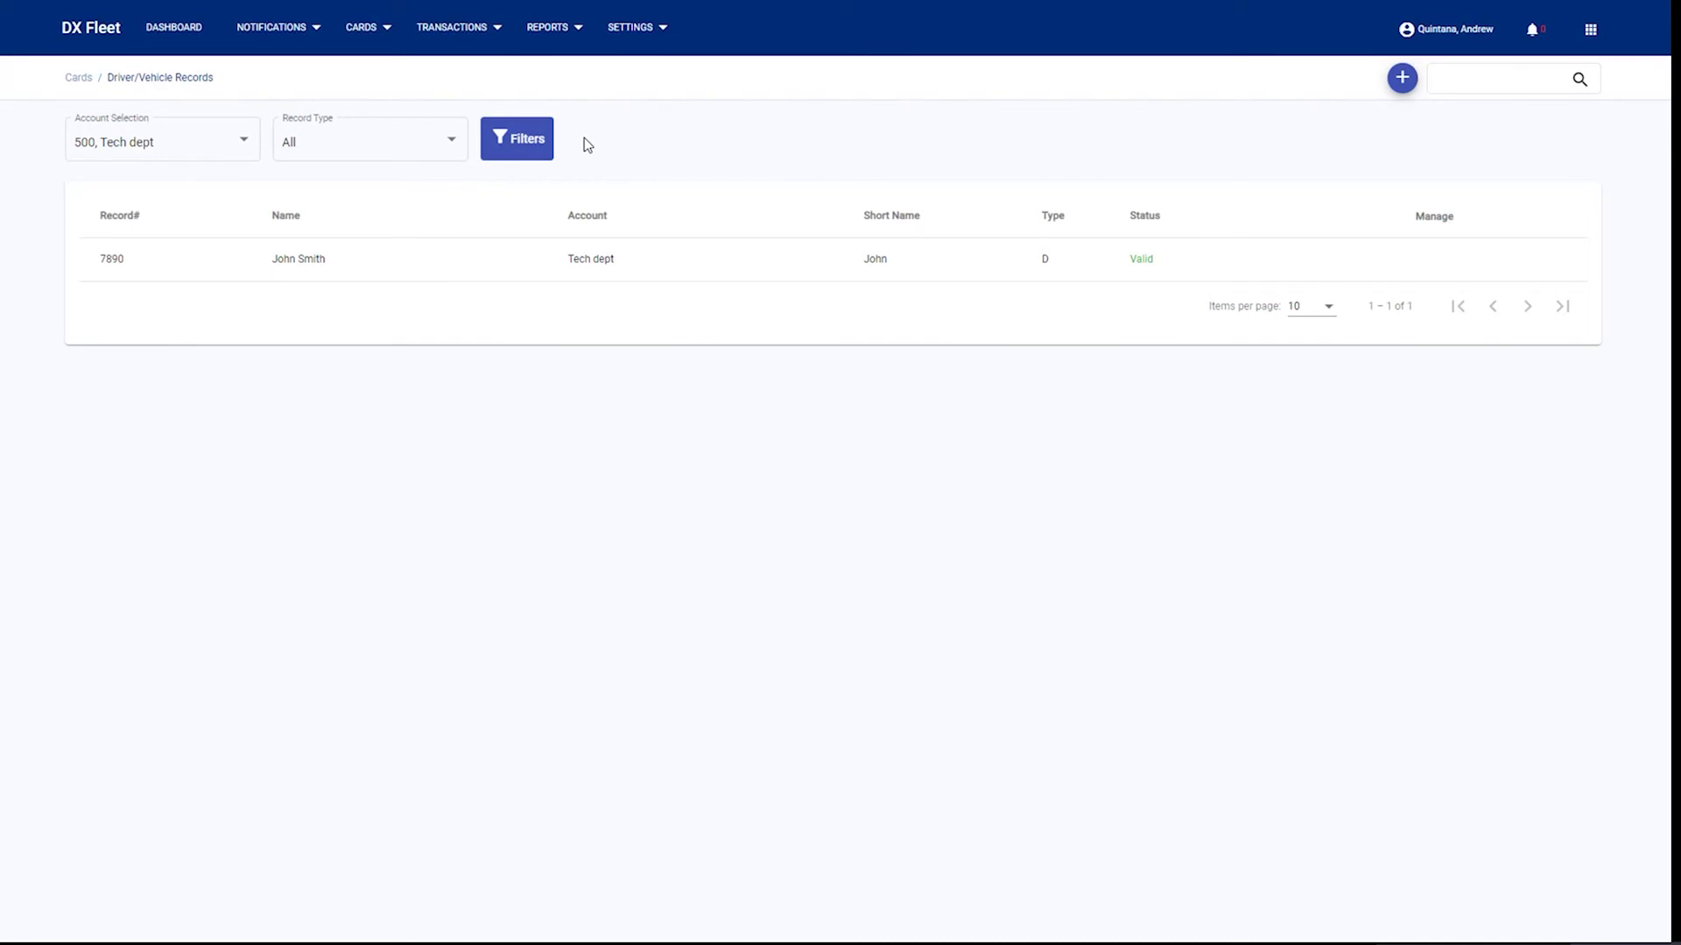
# - Search the filtered records, then open the CARDS menu
pyautogui.click(1503, 82)
pyautogui.moveTo(1265, 265)
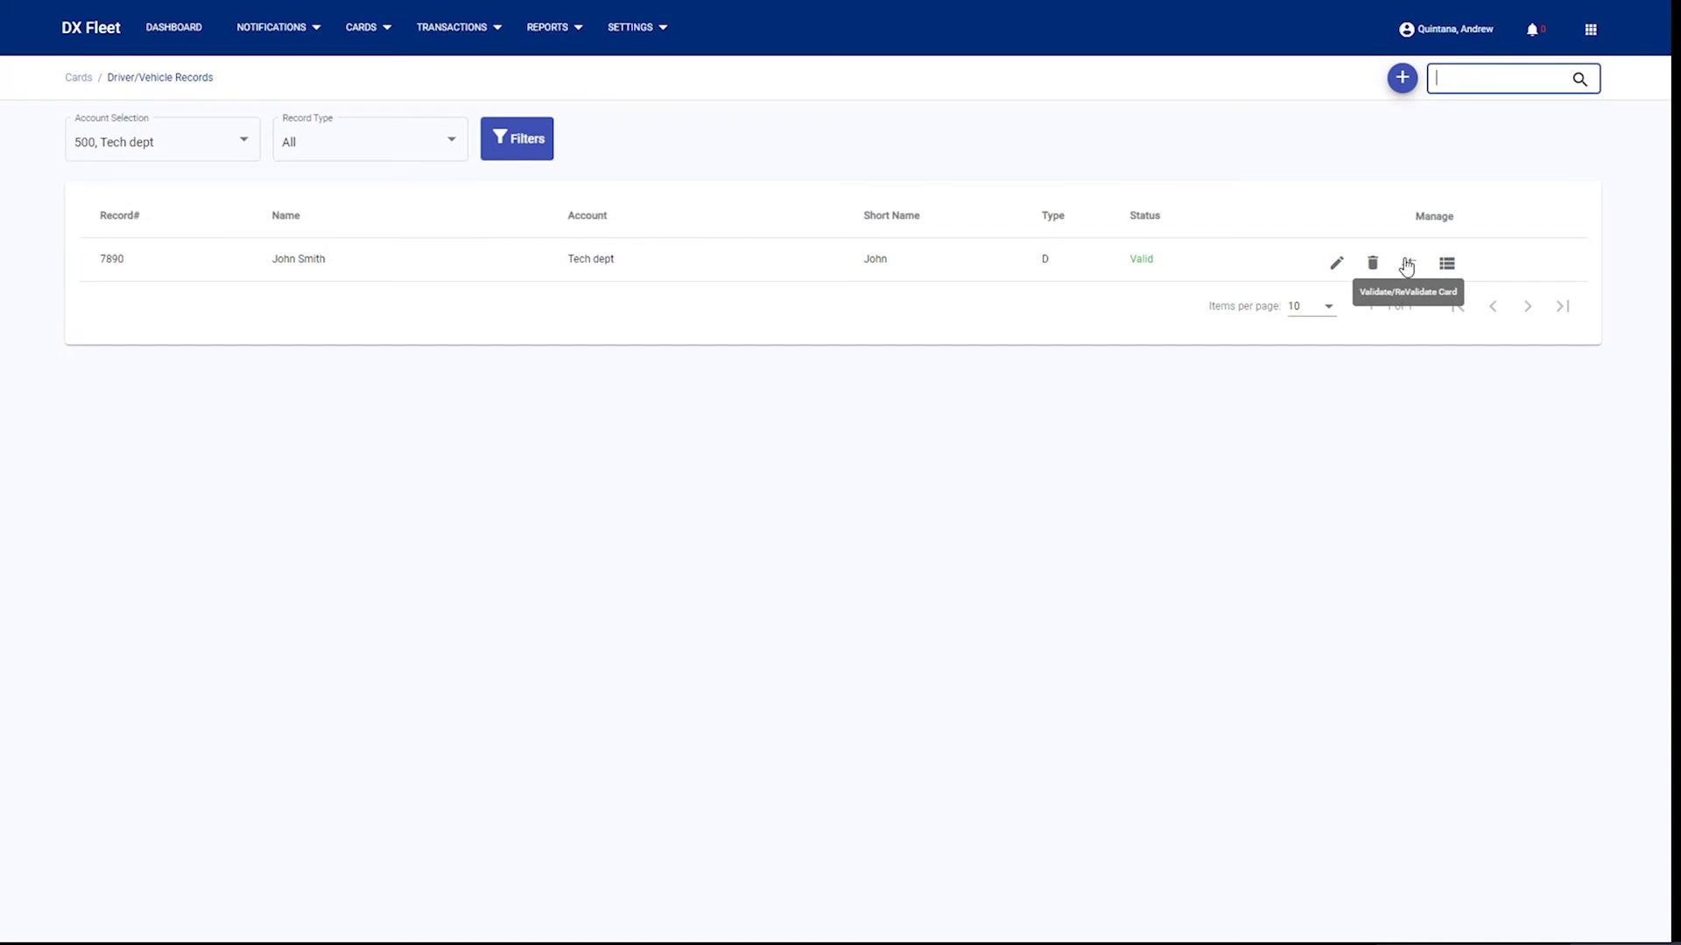
pyautogui.click(375, 39)
# - Choose CARD IMPORT from the CARDS menu to show the five import steps
pyautogui.click(385, 198)
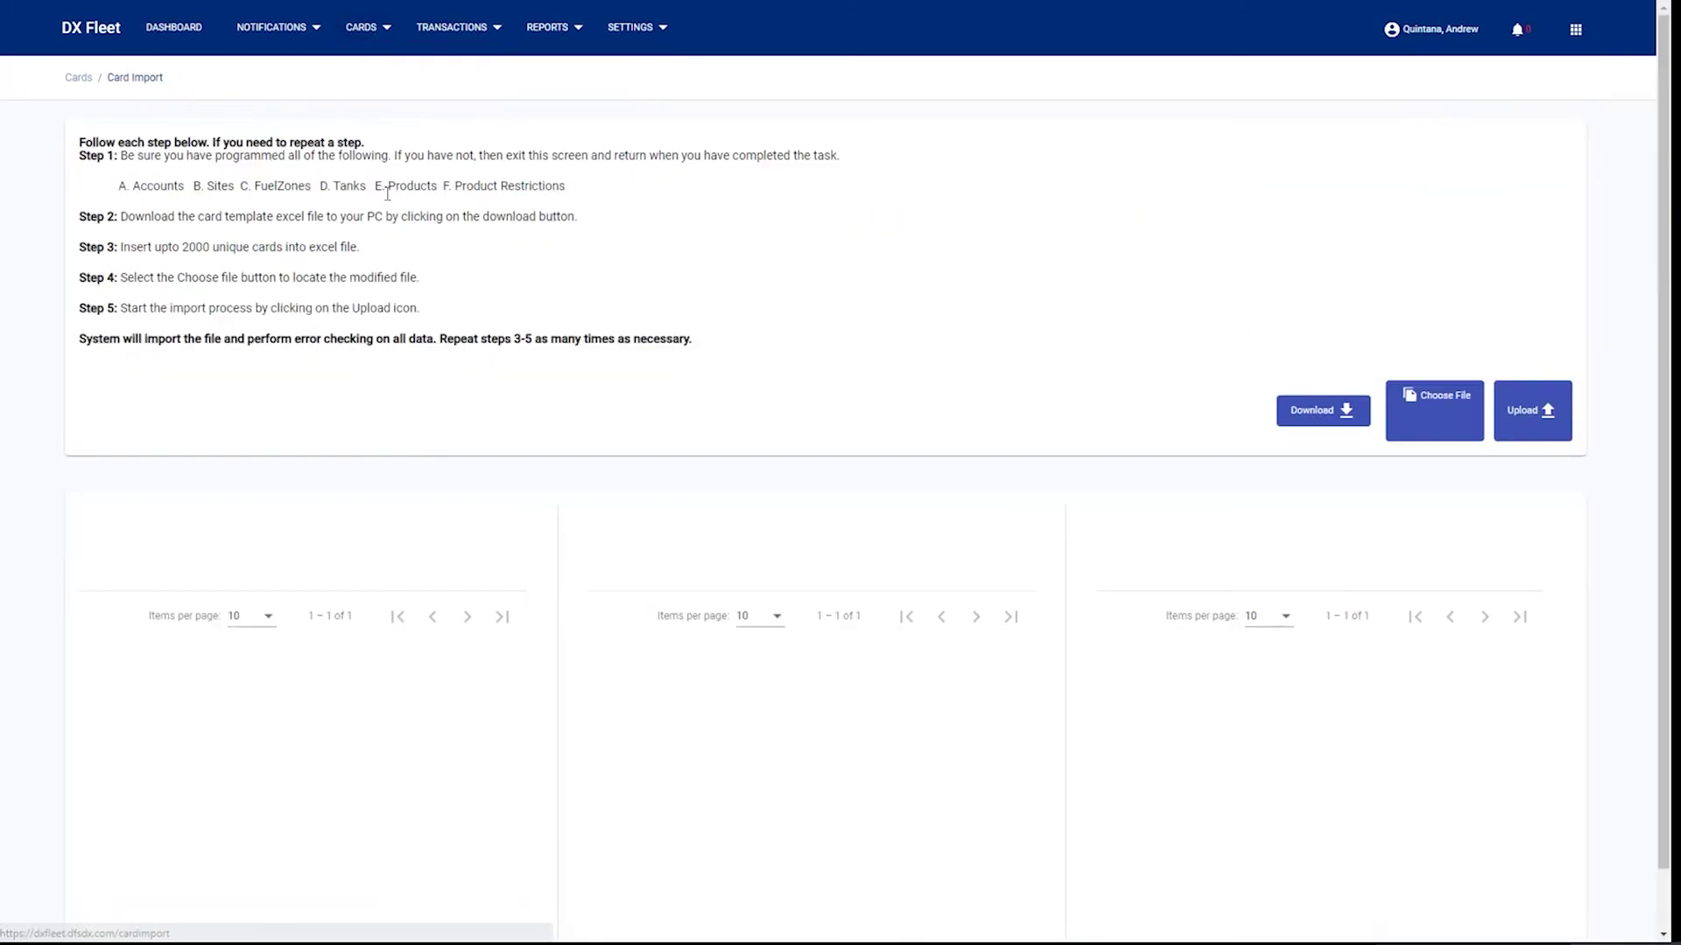